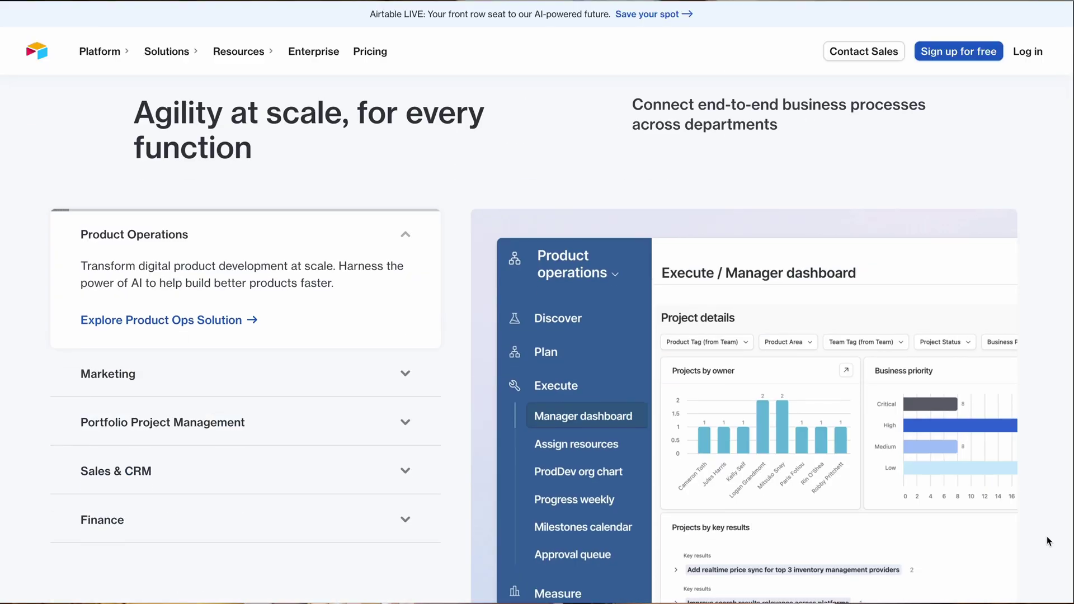
scroll(1046, 538, down, 3)
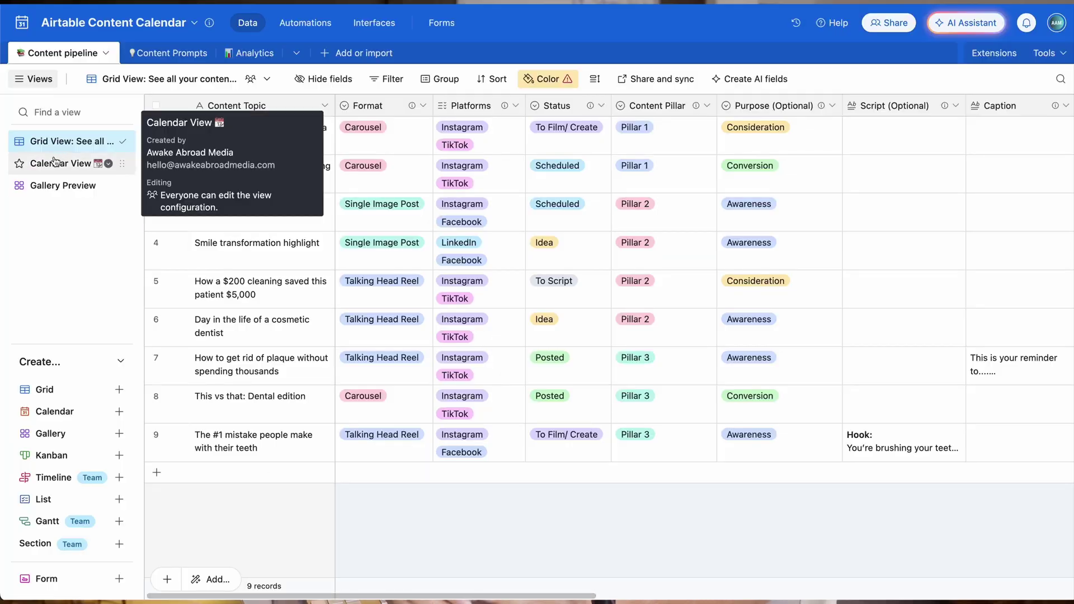
Step: Scroll the views list and briefly switch between the Calendar and Gallery views
click(54, 163)
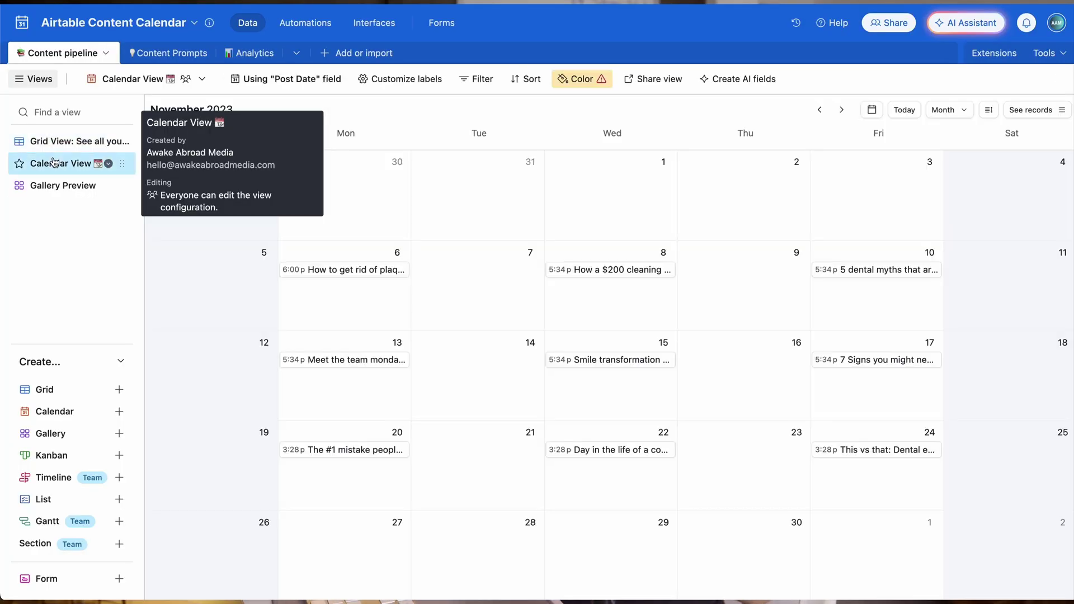
click(56, 185)
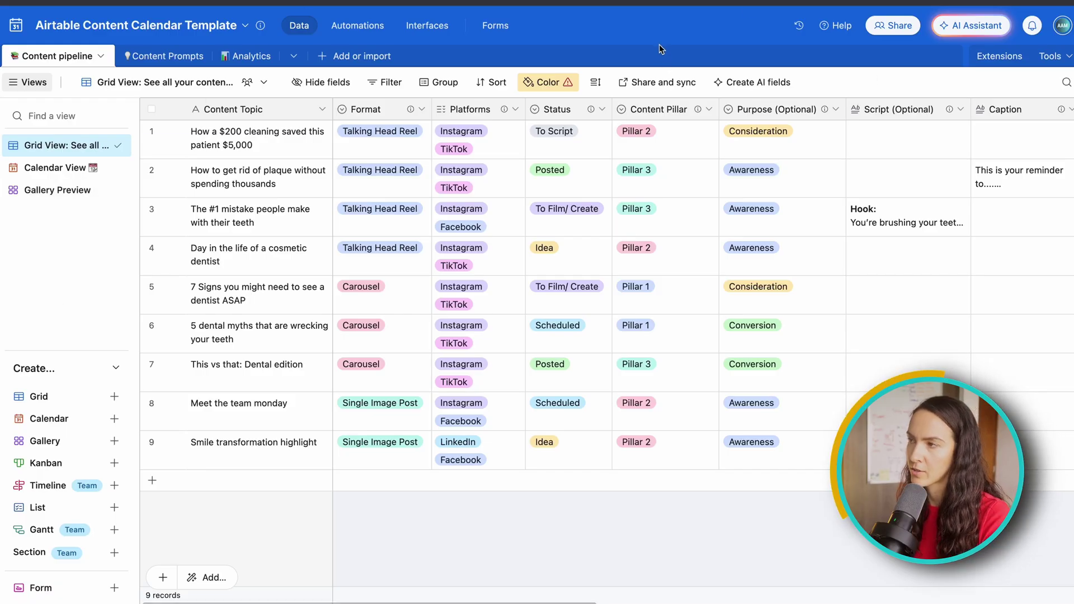
Step: Glance at the base guide panel, then switch to the November 2023 Calendar View
click(158, 25)
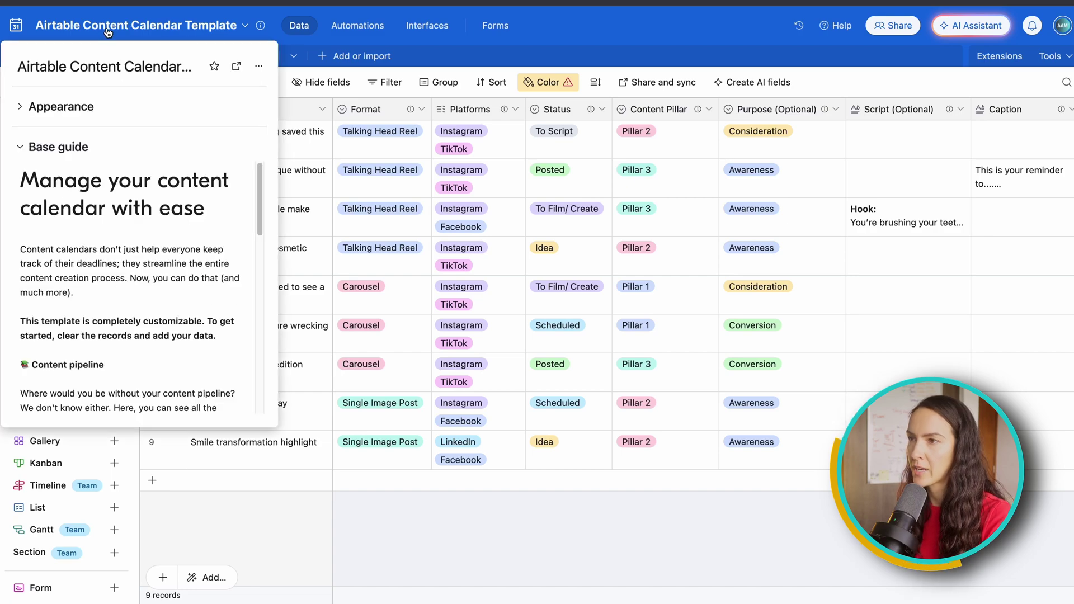
click(582, 24)
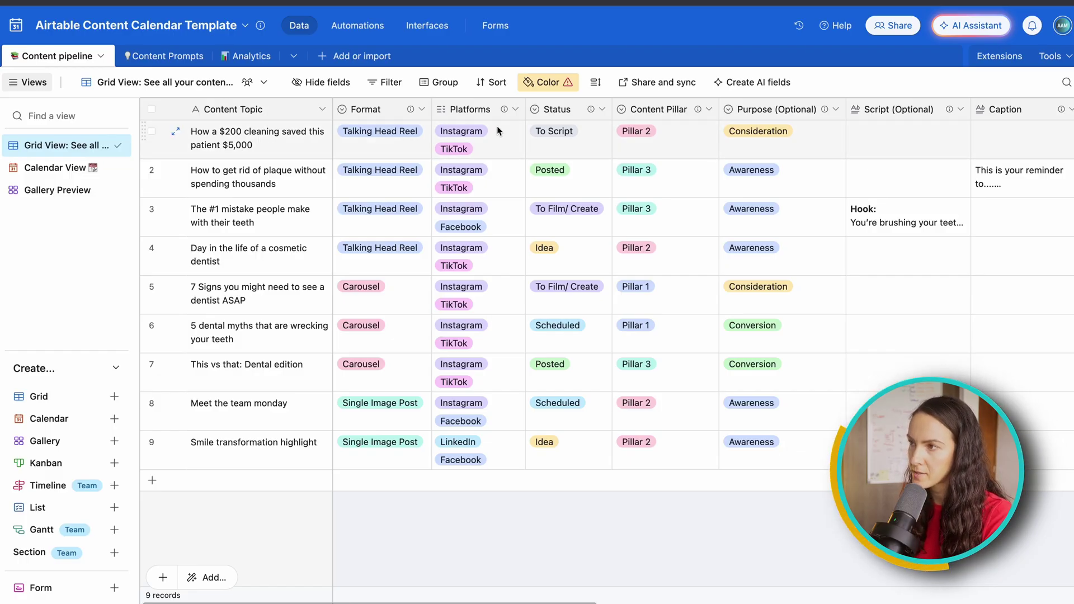
click(55, 167)
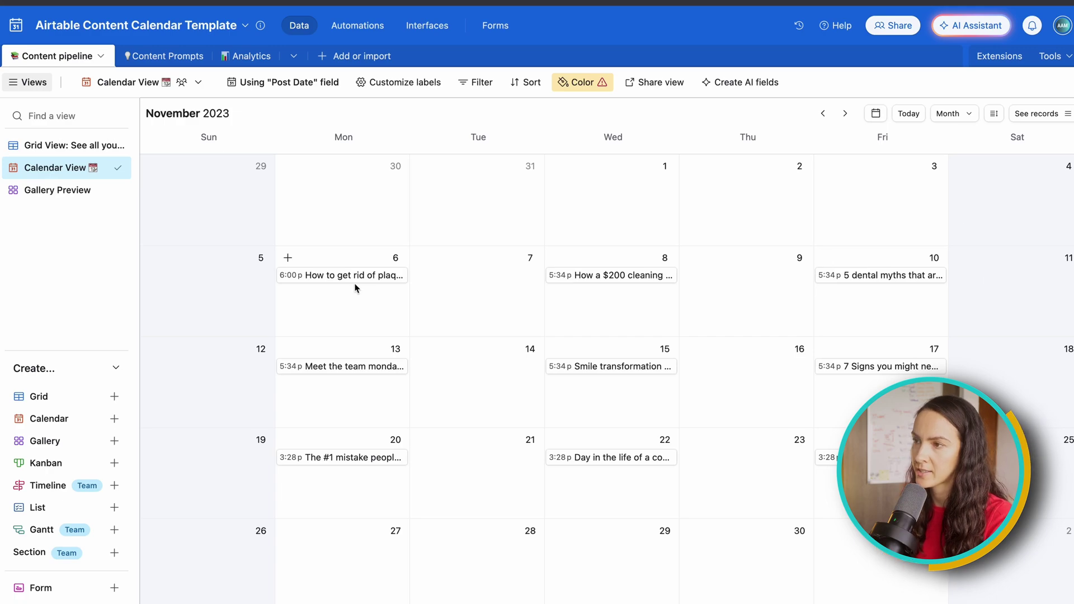
Step: Try moving the plaque post on the calendar, browse the Gallery Preview cards, then return to the grid
mouse_move(328, 280)
mouse_down()
mouse_move(456, 291)
mouse_move(315, 285)
mouse_up()
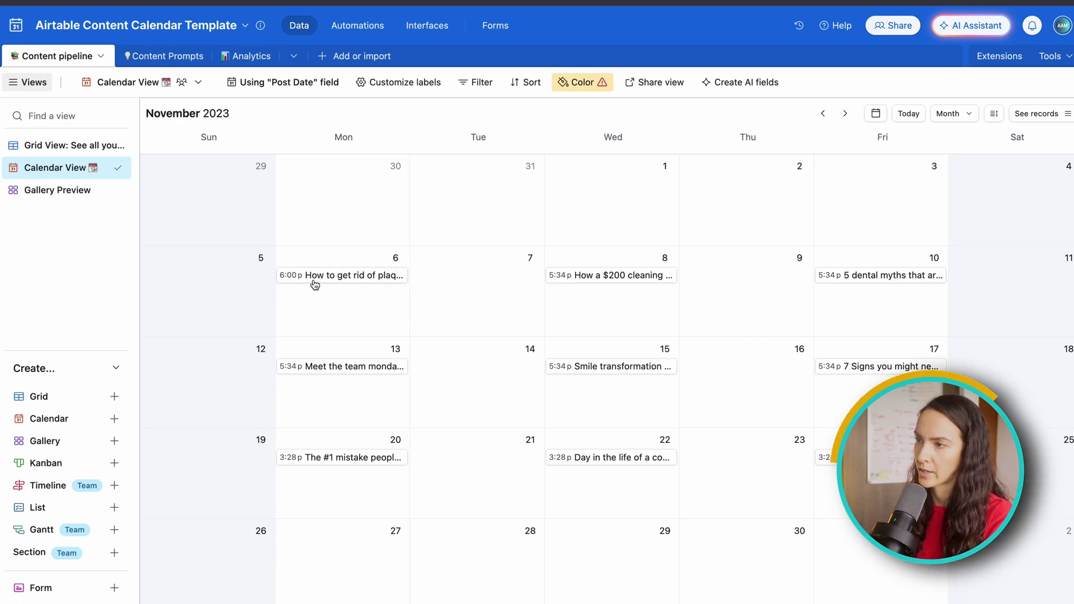
click(56, 190)
scroll(605, 295, down, 3)
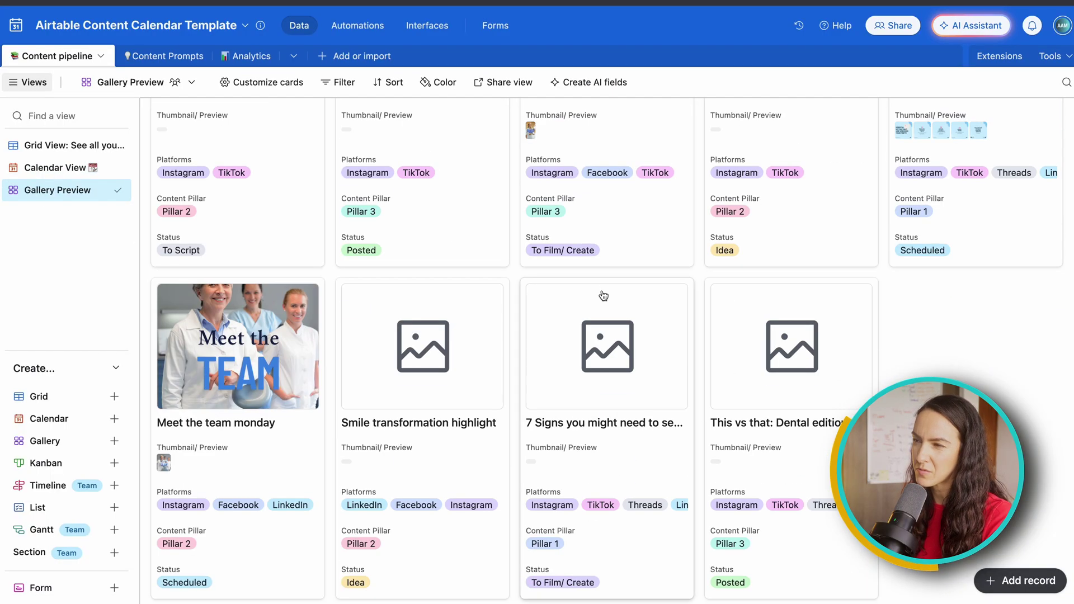
scroll(603, 295, up, 3)
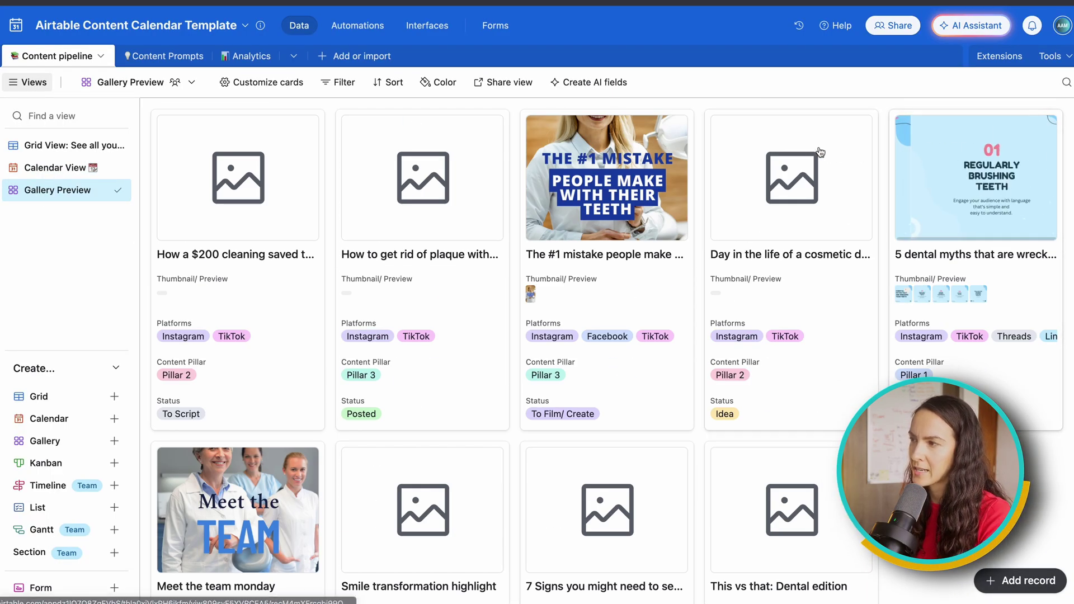
scroll(619, 363, down, 3)
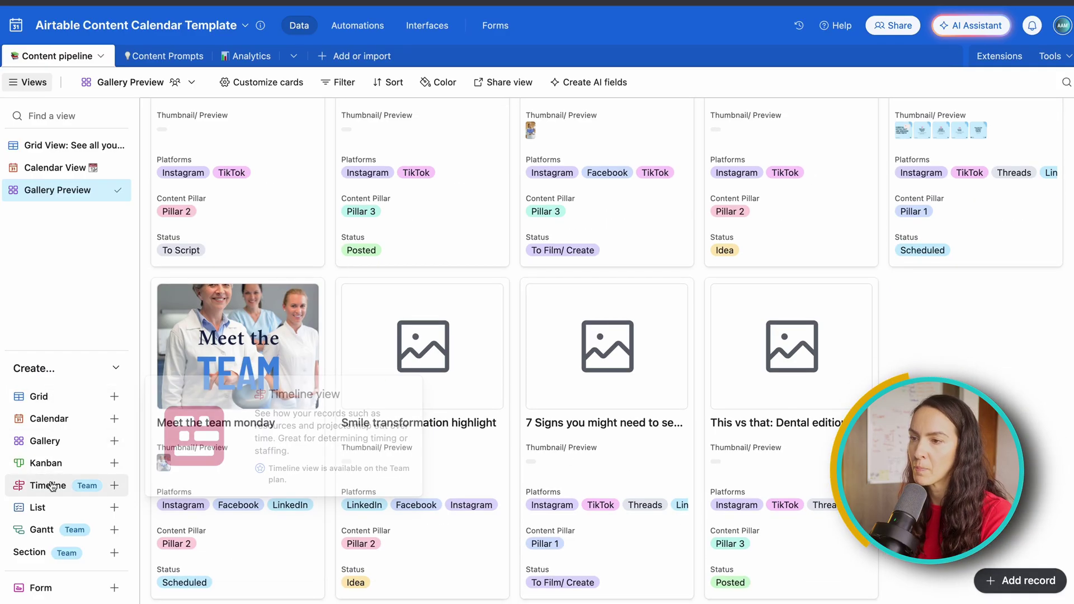
click(67, 145)
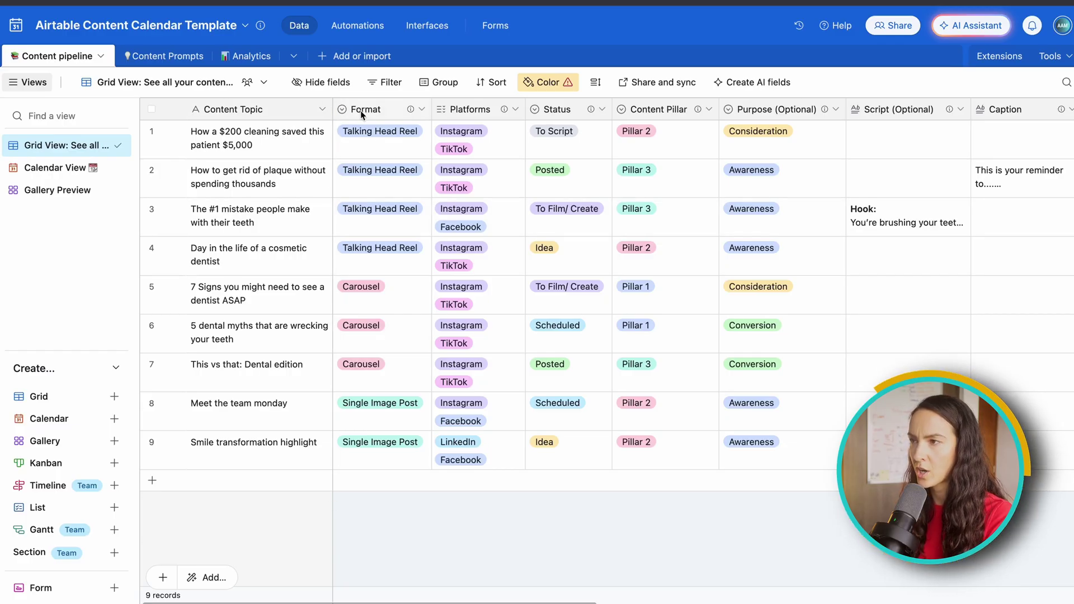
Step: Scroll horizontally back and forth across the grid to review all content pipeline columns
scroll(421, 217, right, 9)
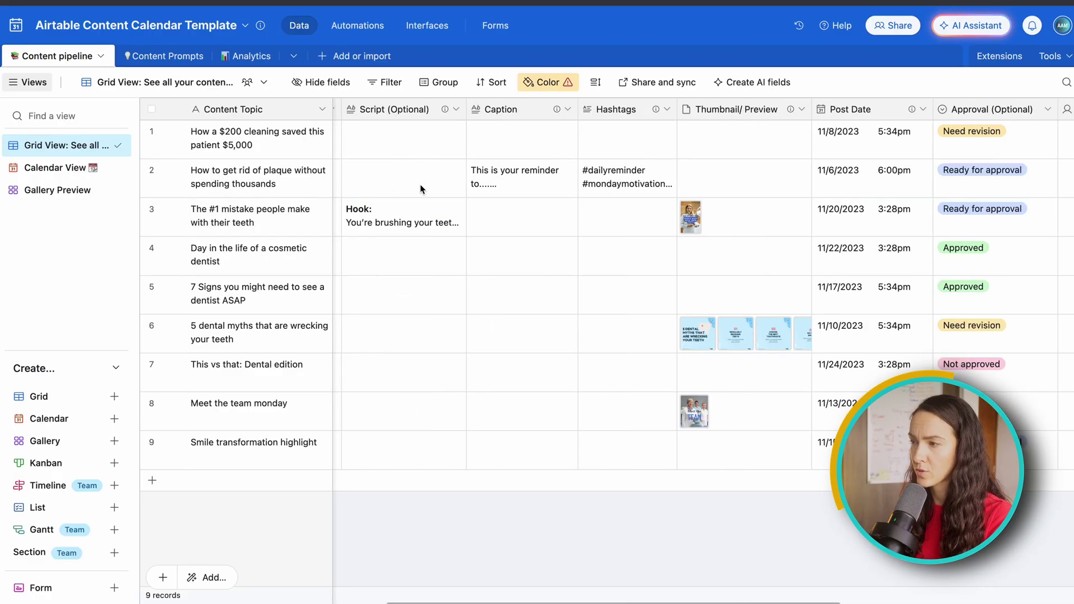
scroll(421, 184, right, 8)
scroll(420, 183, left, 15)
scroll(372, 192, right, 6)
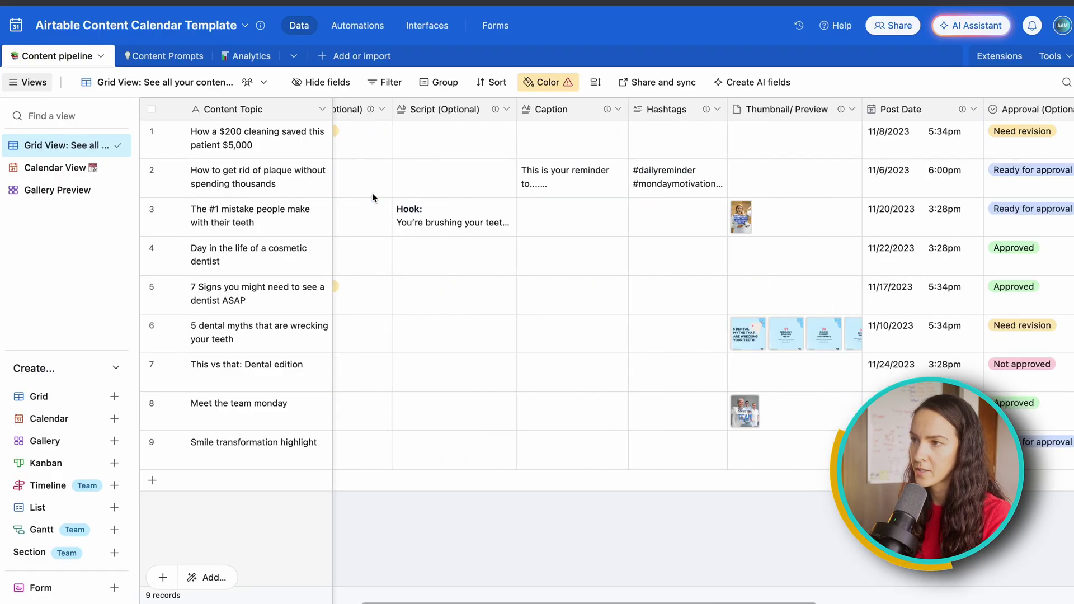
scroll(471, 153, right, 5)
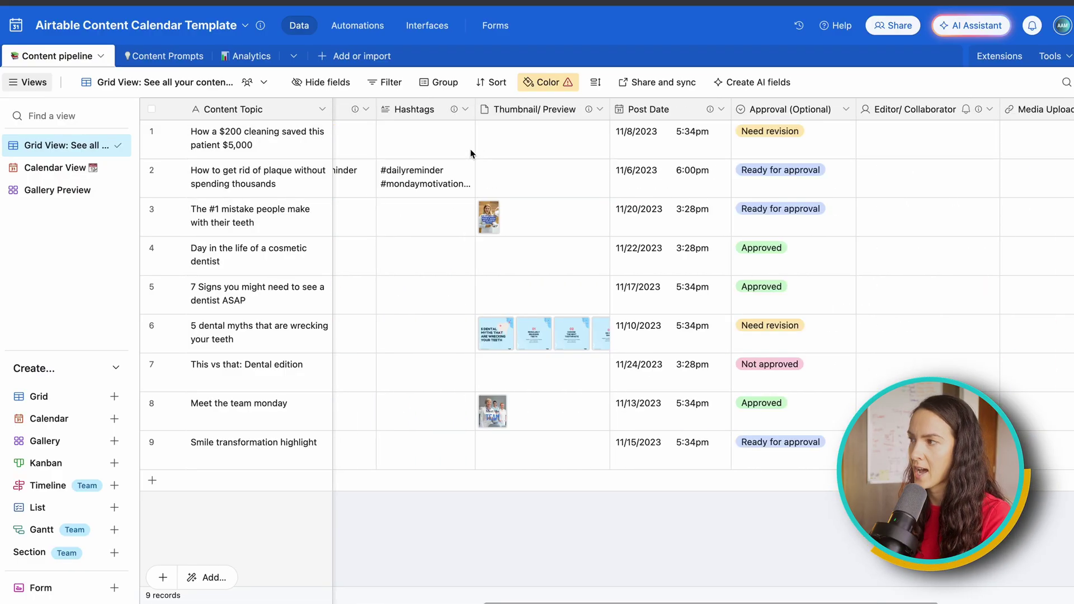
scroll(470, 153, left, 14)
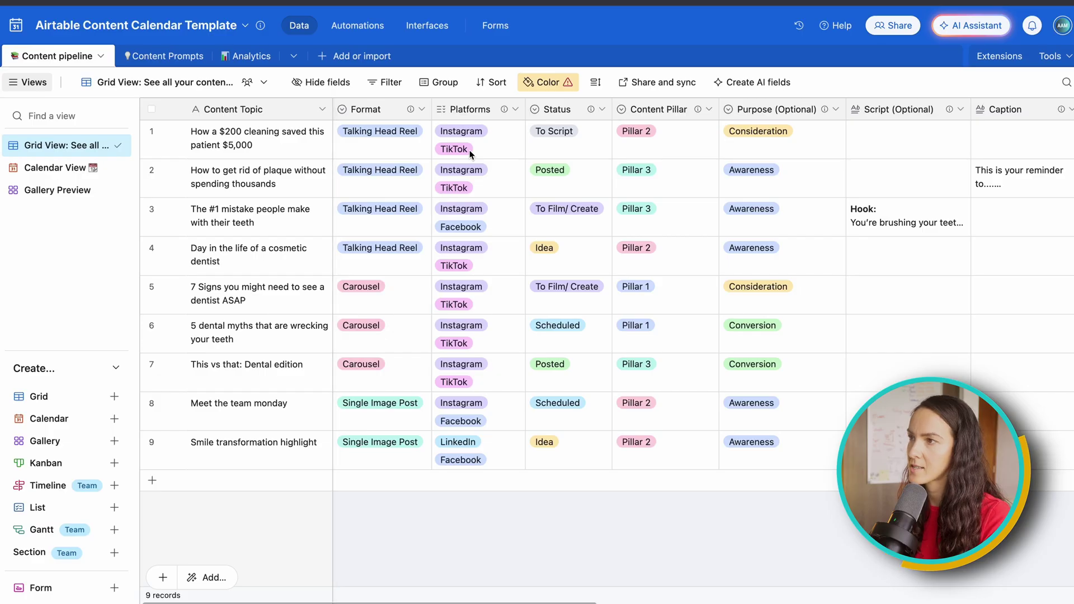
click(418, 144)
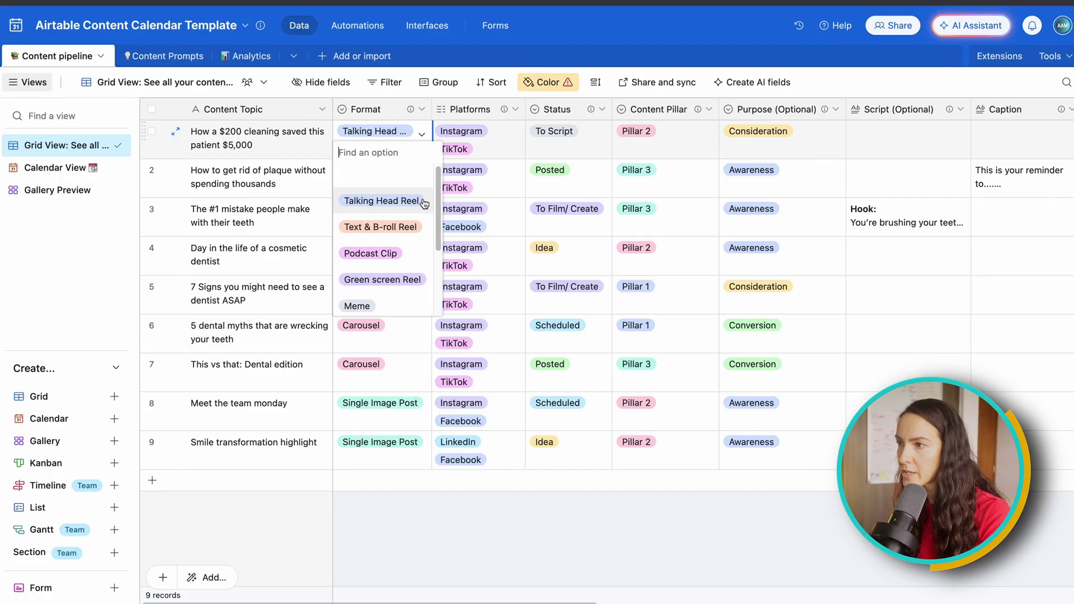
scroll(414, 209, down, 3)
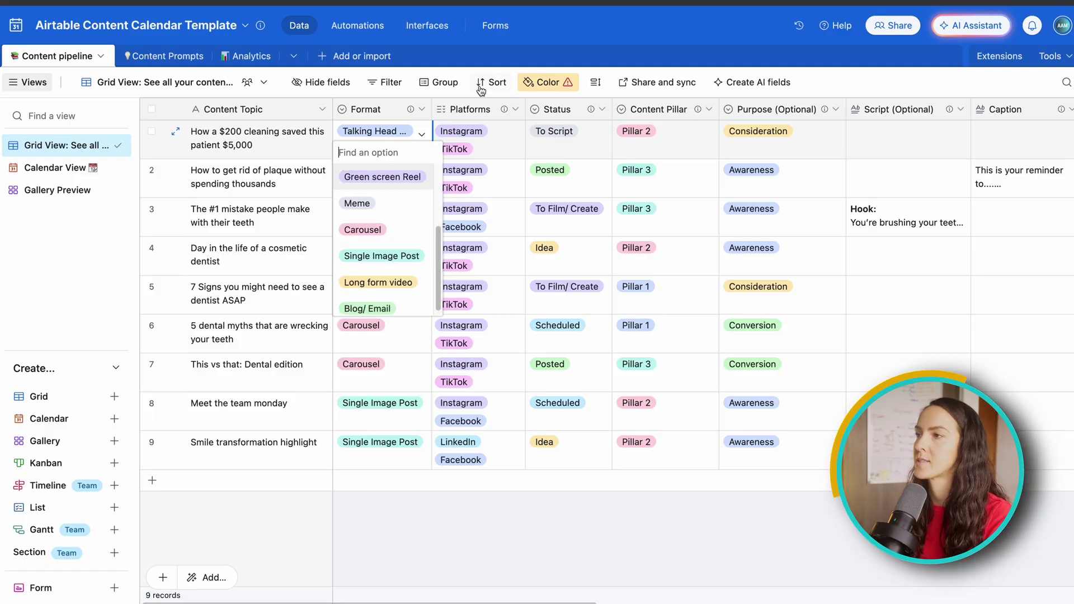
click(534, 51)
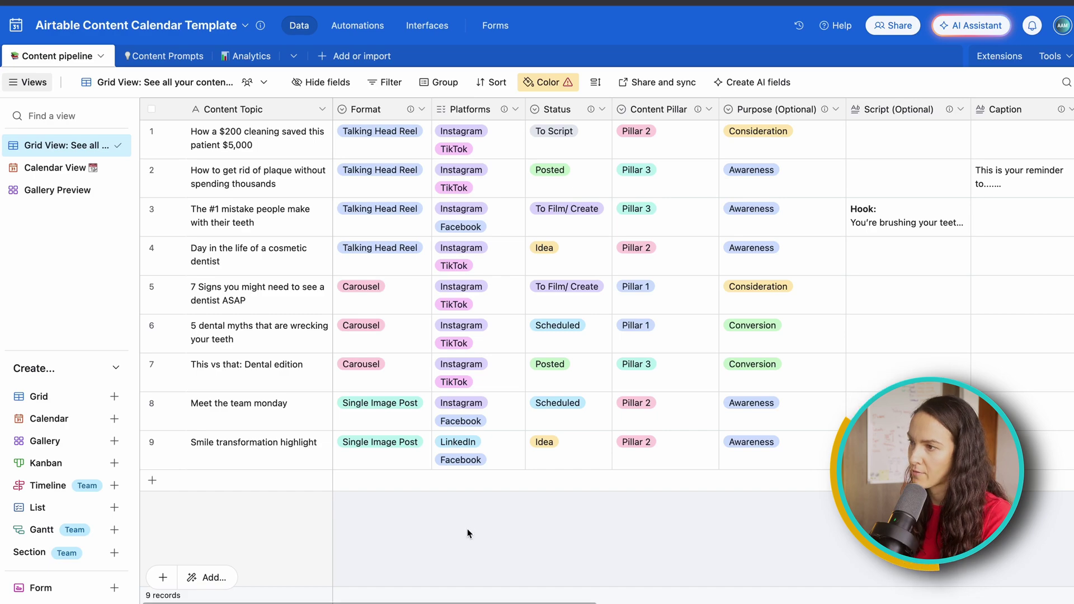
click(496, 149)
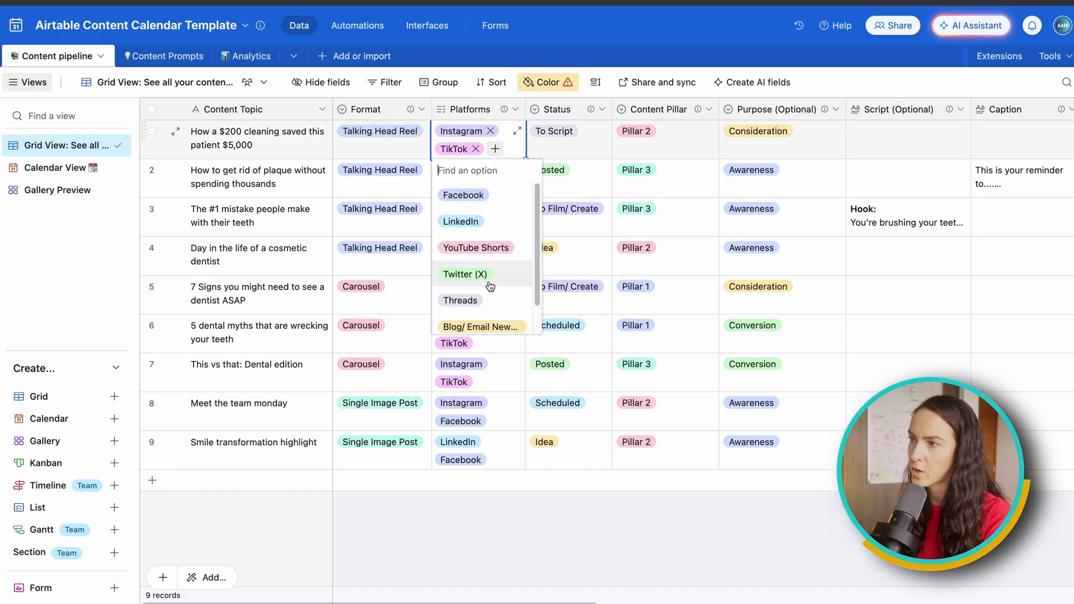
click(560, 88)
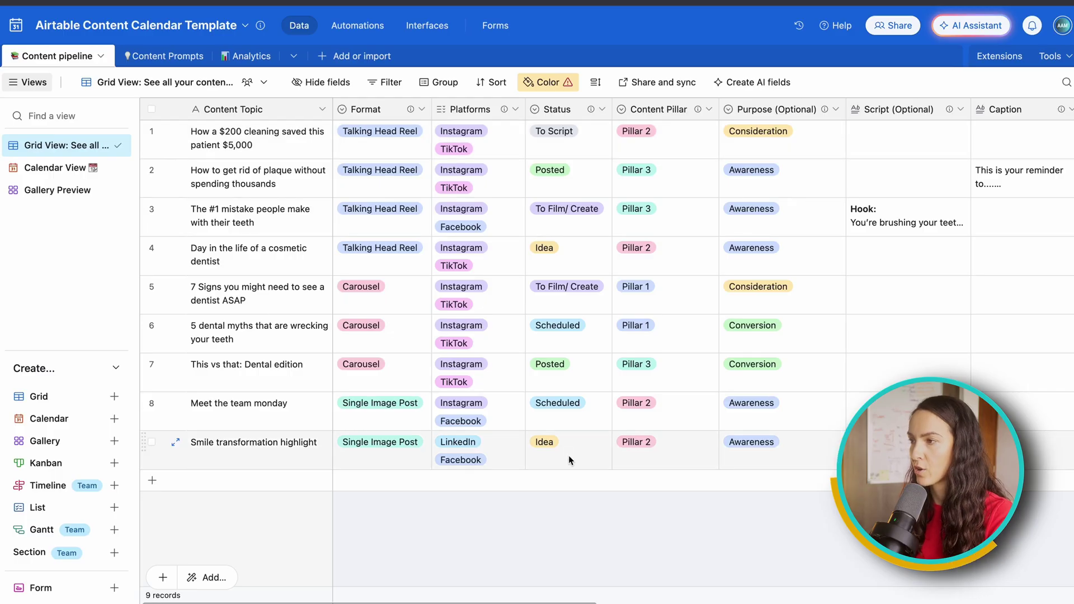
double_click(588, 141)
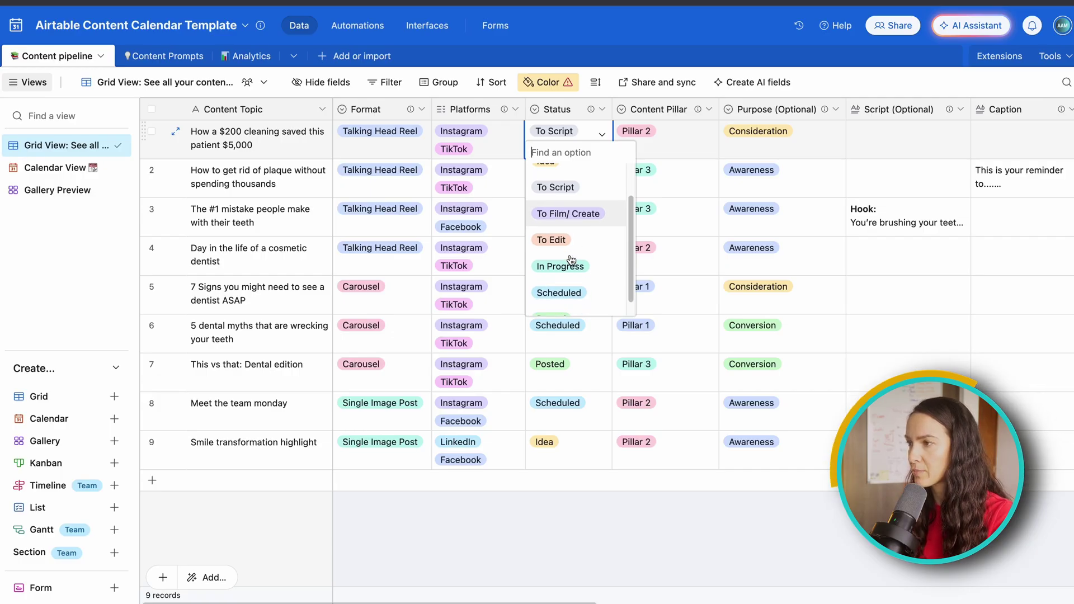
scroll(596, 215, down, 1)
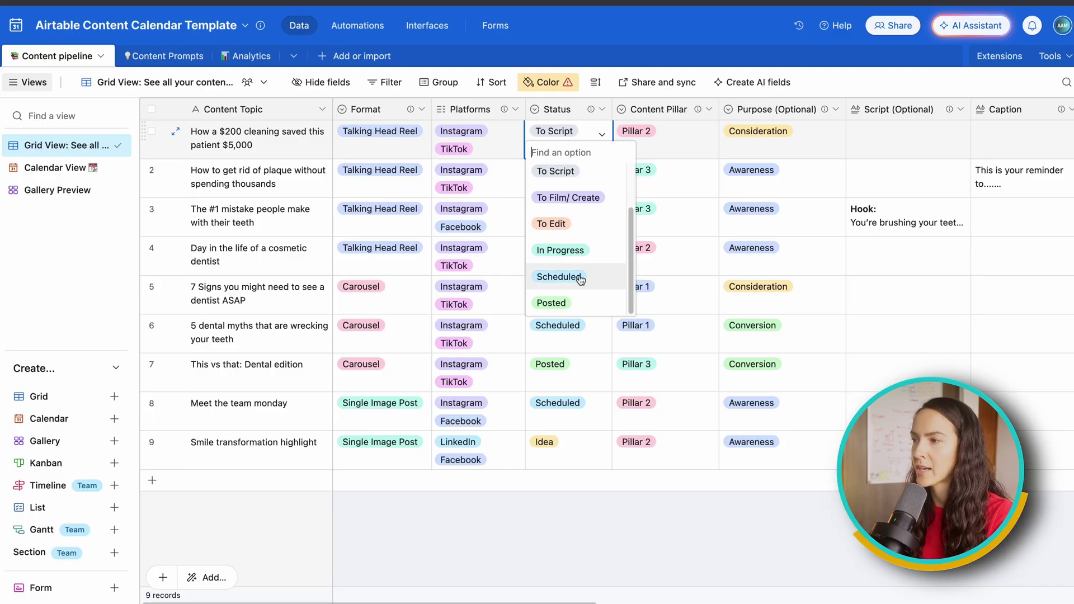
scroll(582, 241, up, 1)
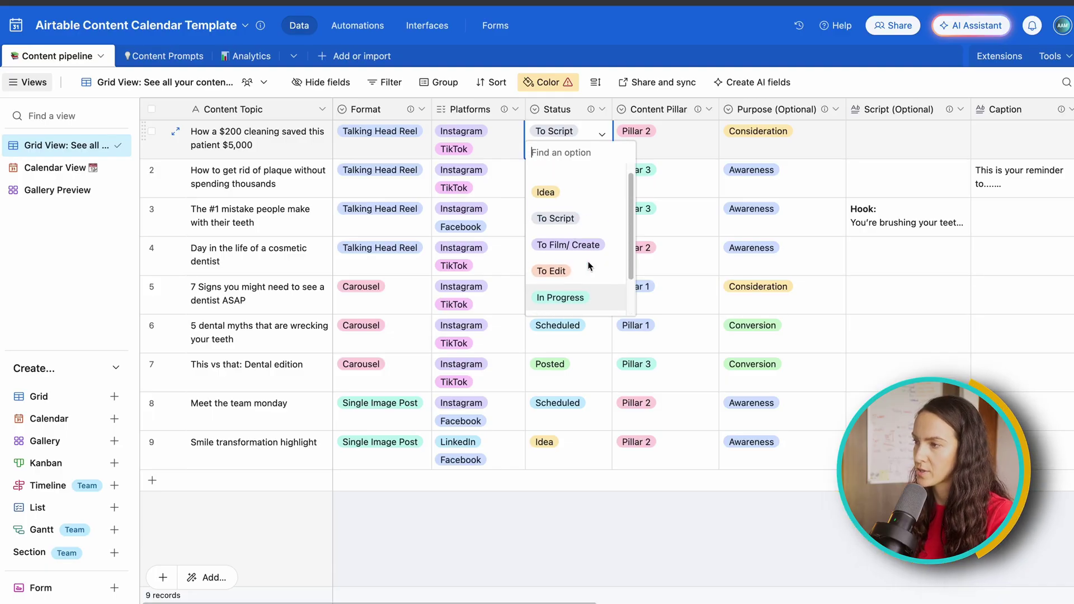
scroll(559, 201, down, 1)
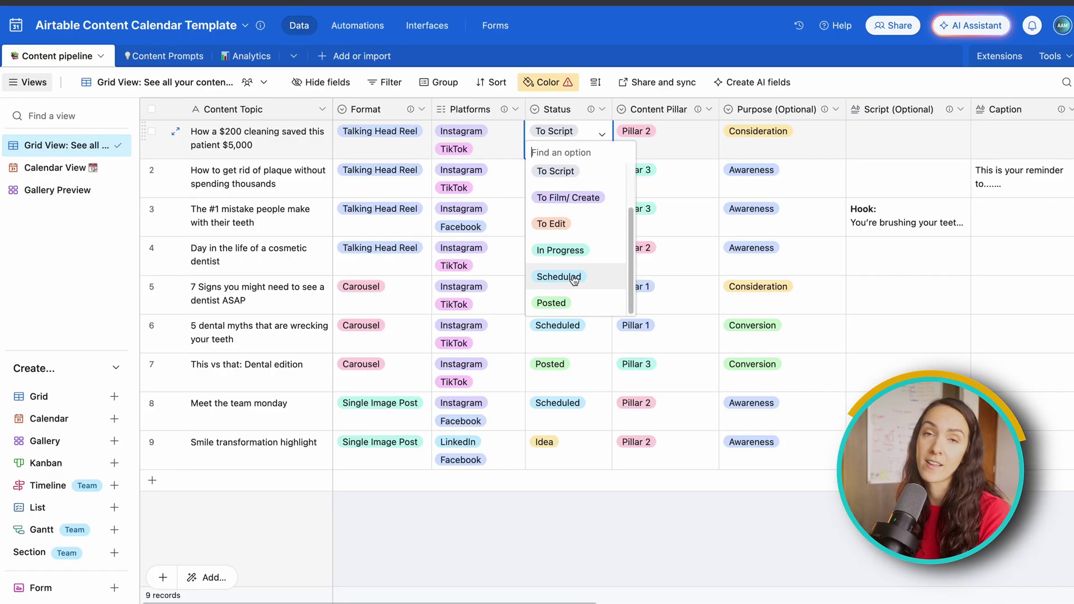
scroll(576, 235, up, 1)
click(695, 22)
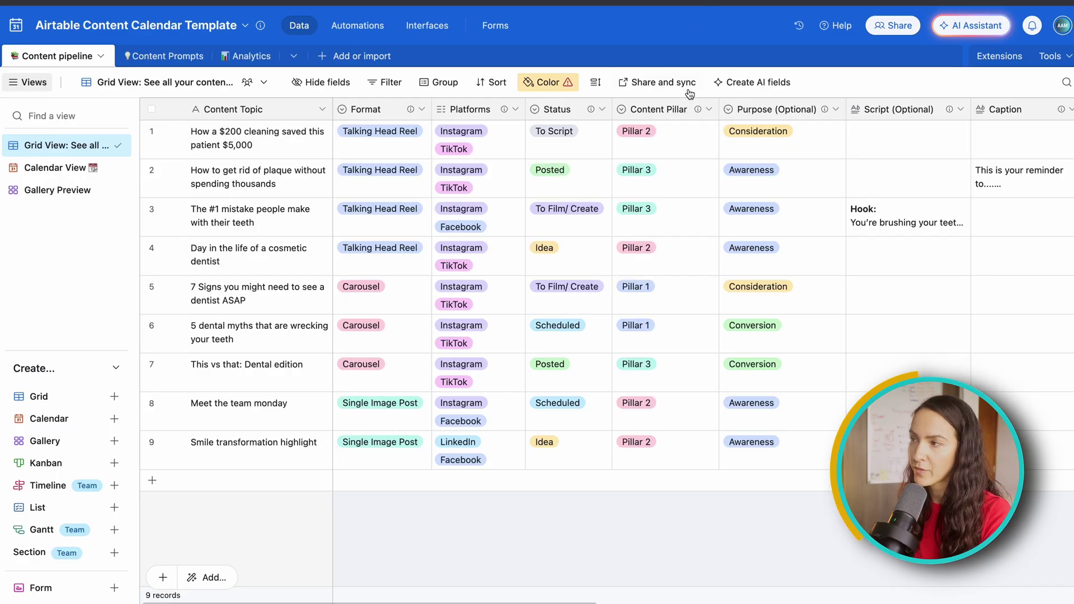
double_click(643, 143)
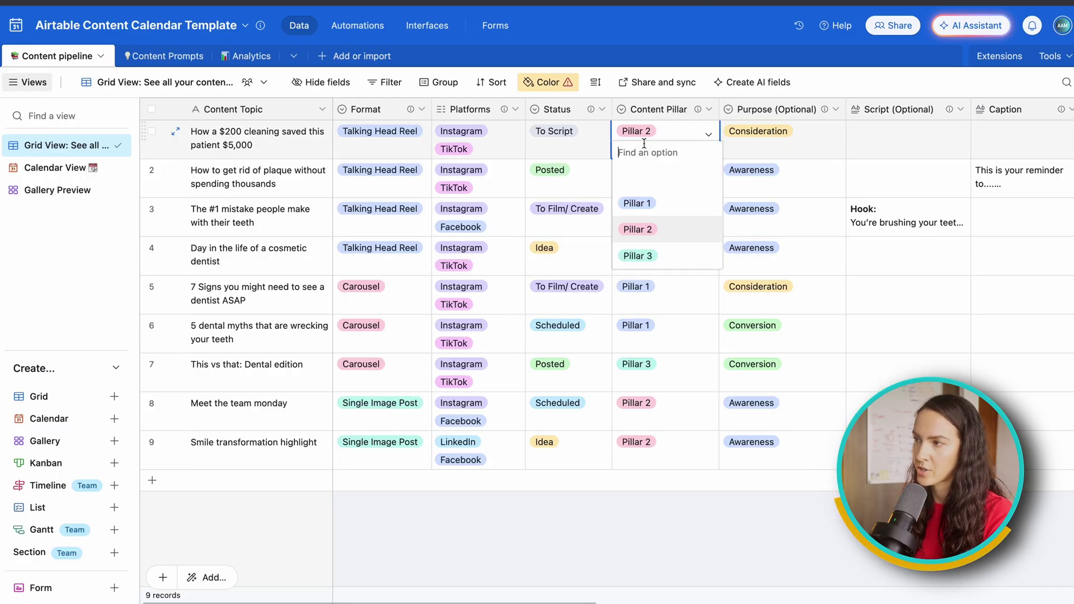
click(697, 31)
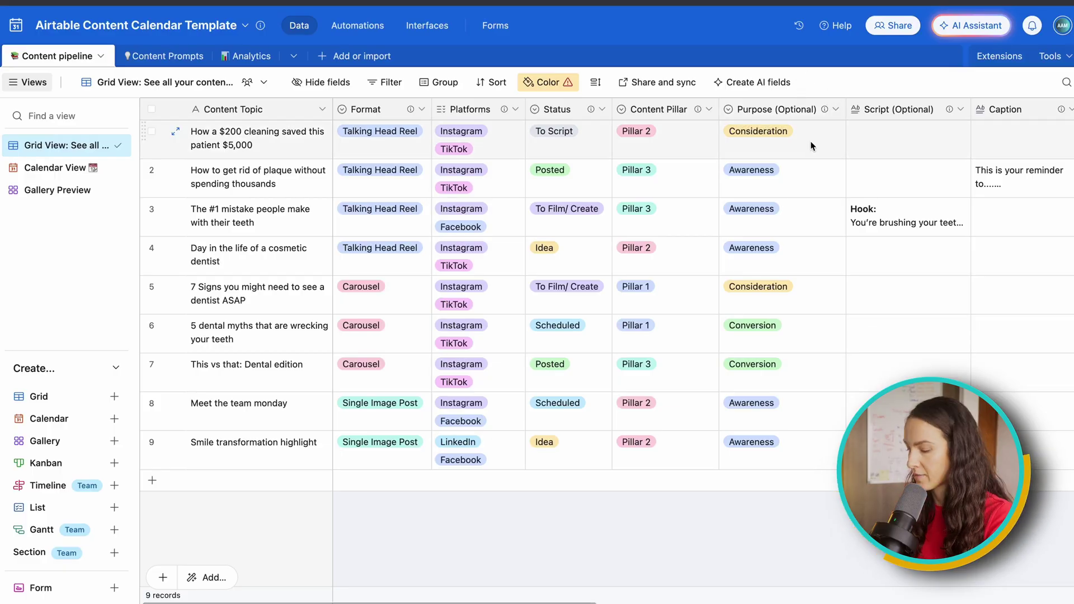
Step: Scroll right through Thumbnail/ Preview to the AI Generated Caption column and open the first post's approval options
scroll(810, 144, right, 6)
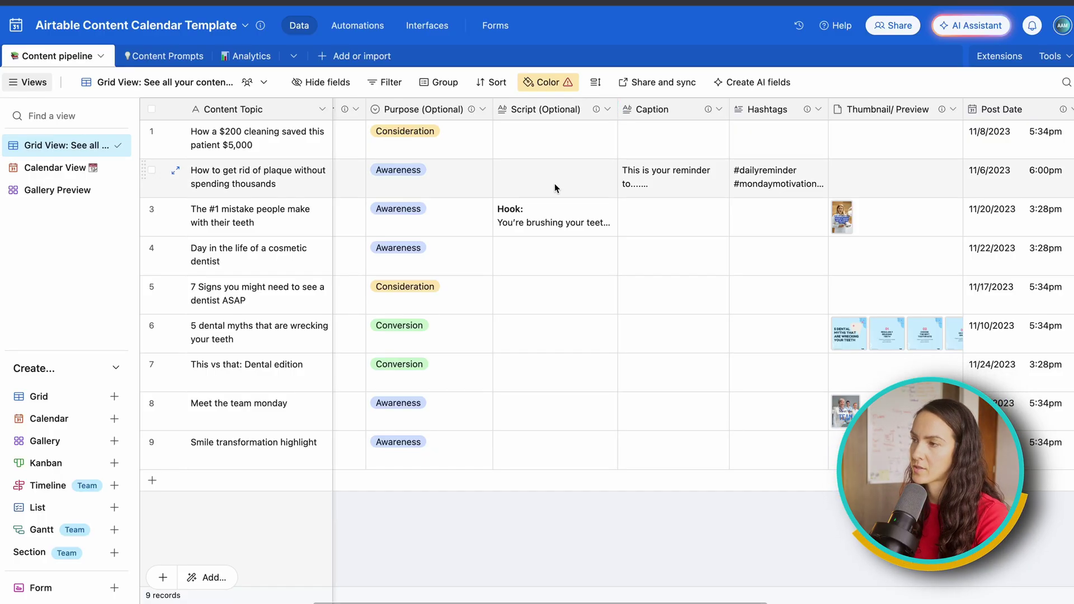
scroll(649, 148, right, 1)
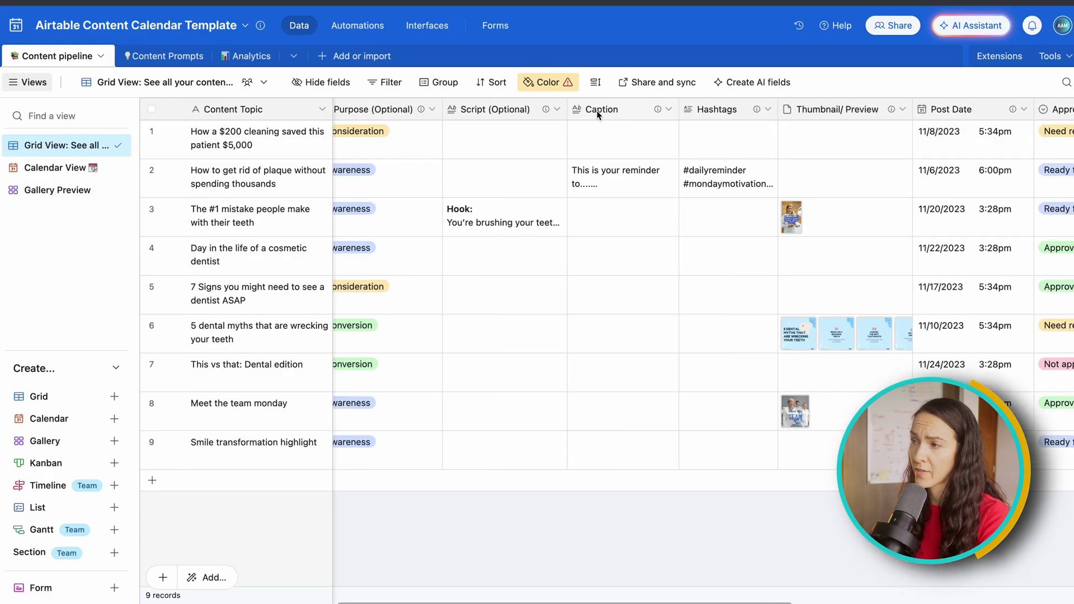
scroll(770, 163, right, 2)
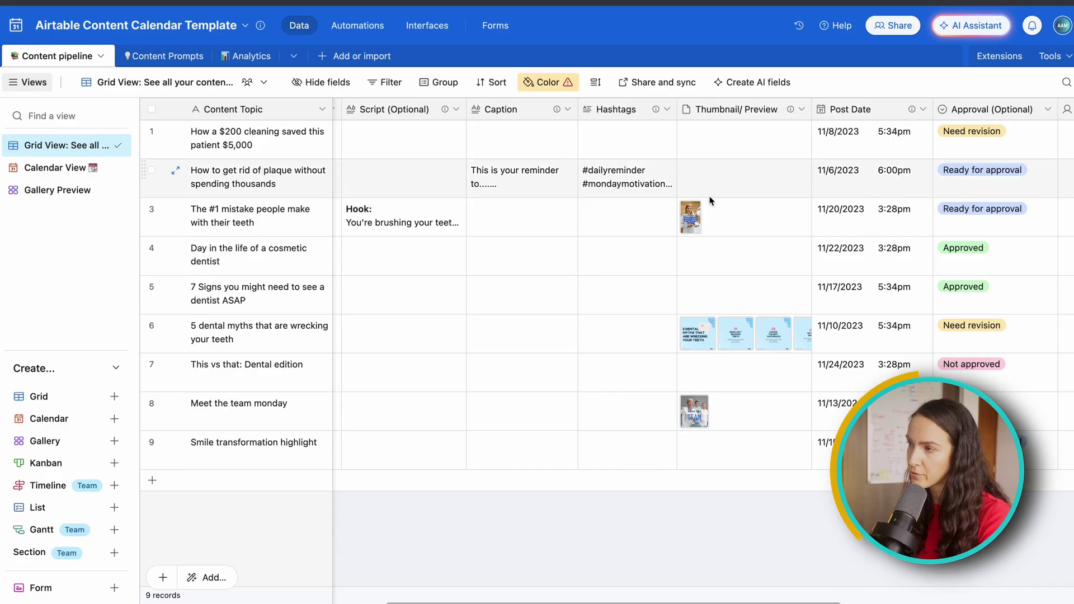
click(696, 132)
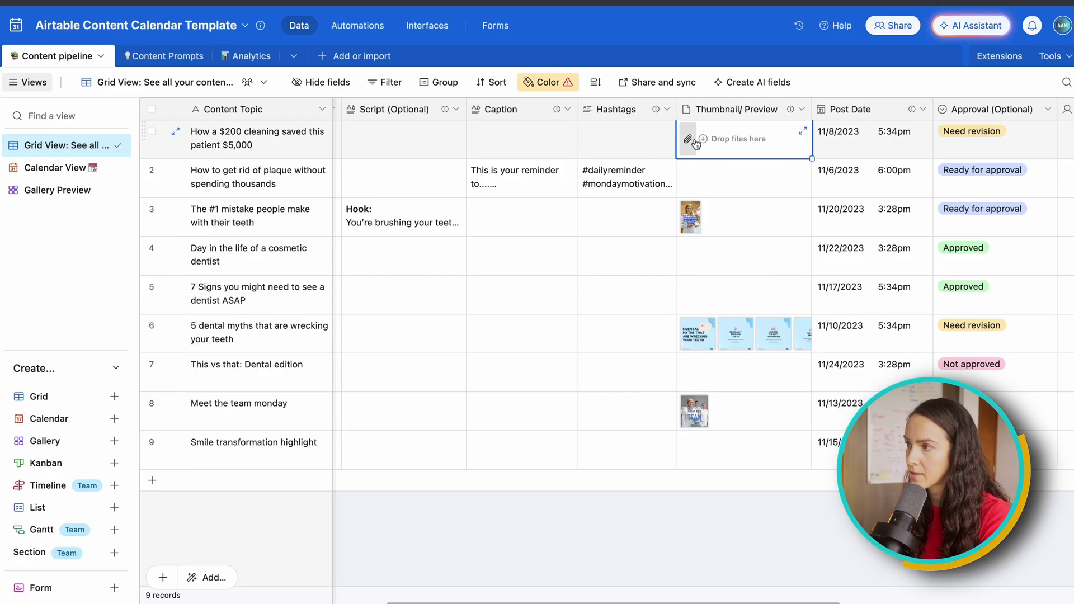
scroll(722, 131, right, 3)
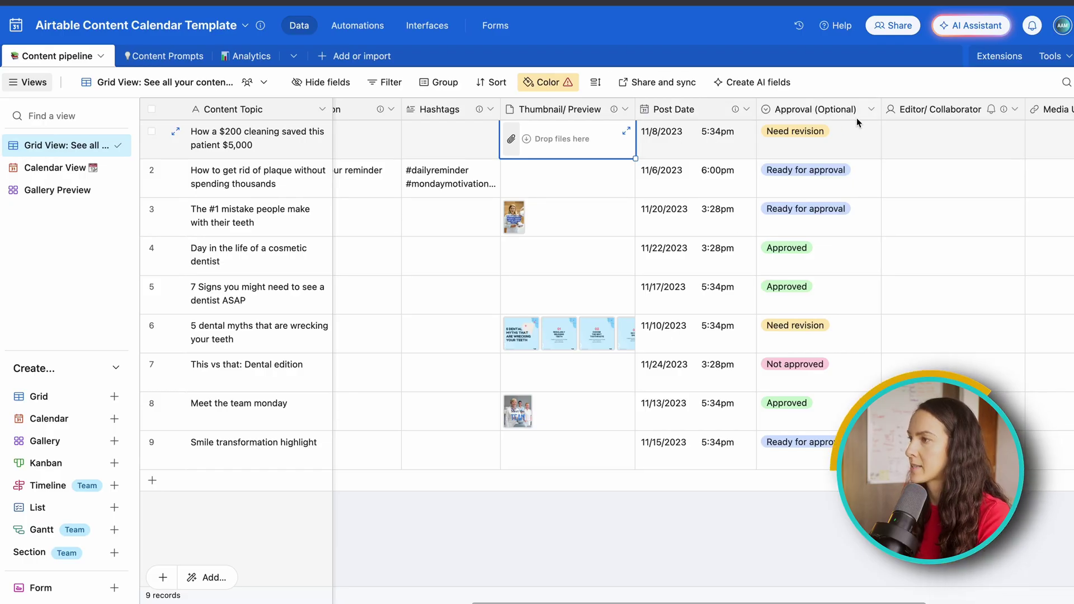
scroll(839, 129, right, 4)
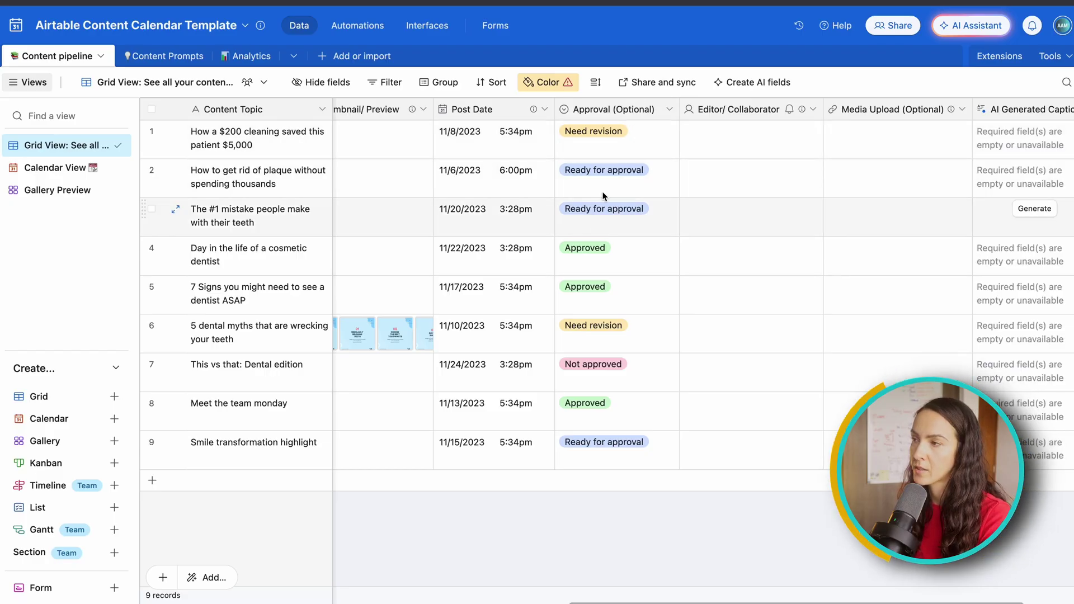
click(634, 140)
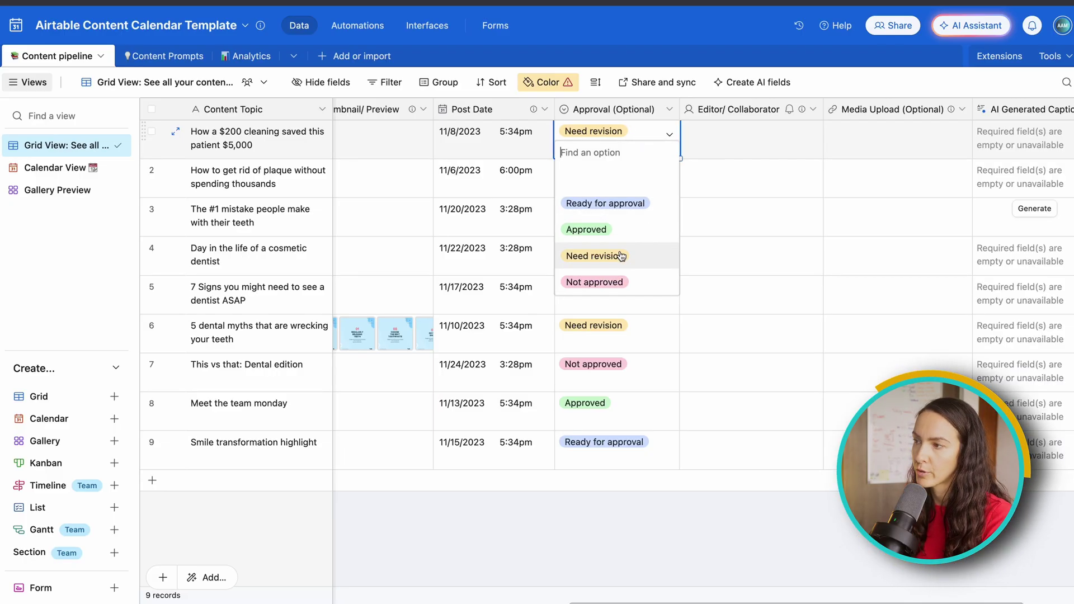
click(694, 21)
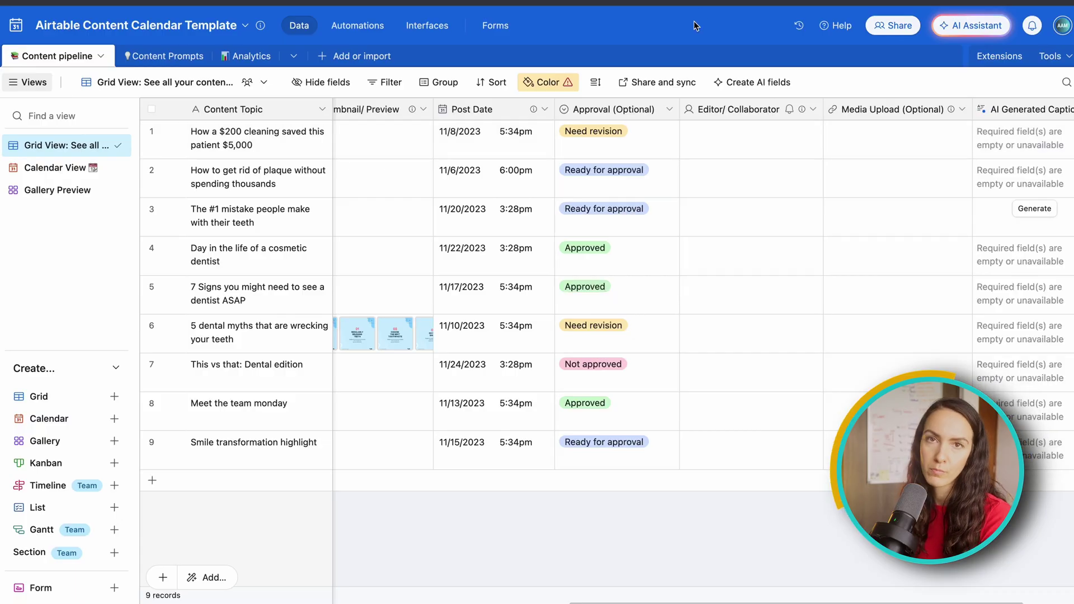
scroll(675, 112, right, 2)
click(675, 137)
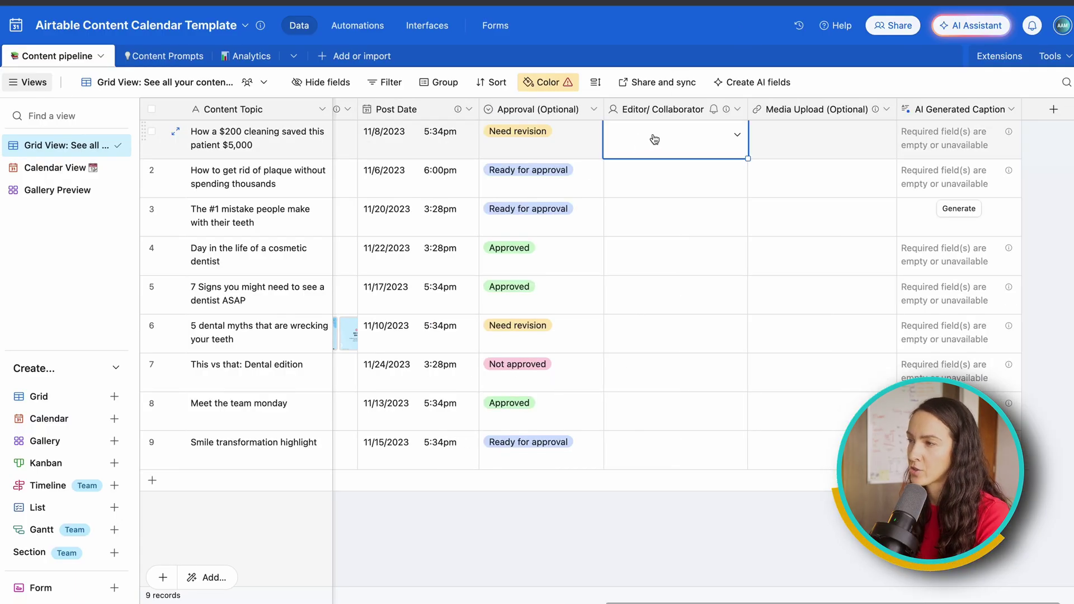
click(676, 132)
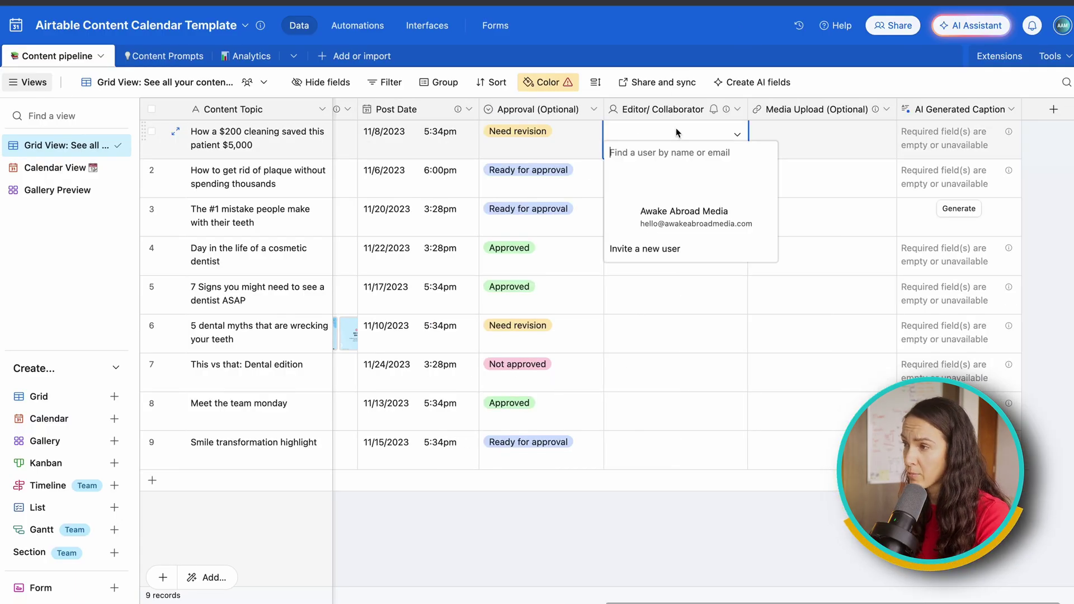
click(721, 38)
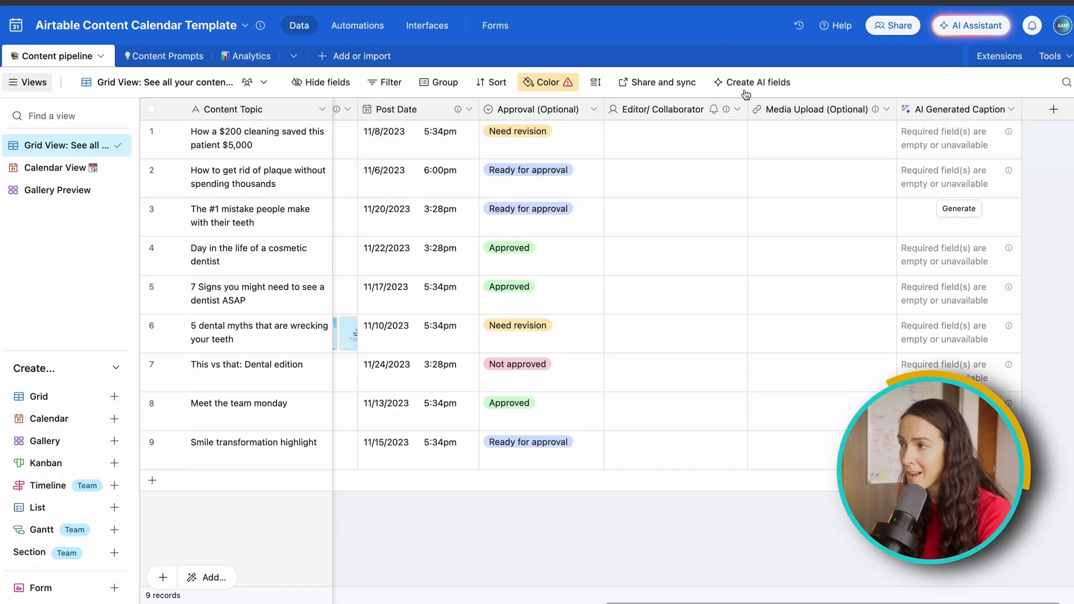
click(650, 141)
click(728, 54)
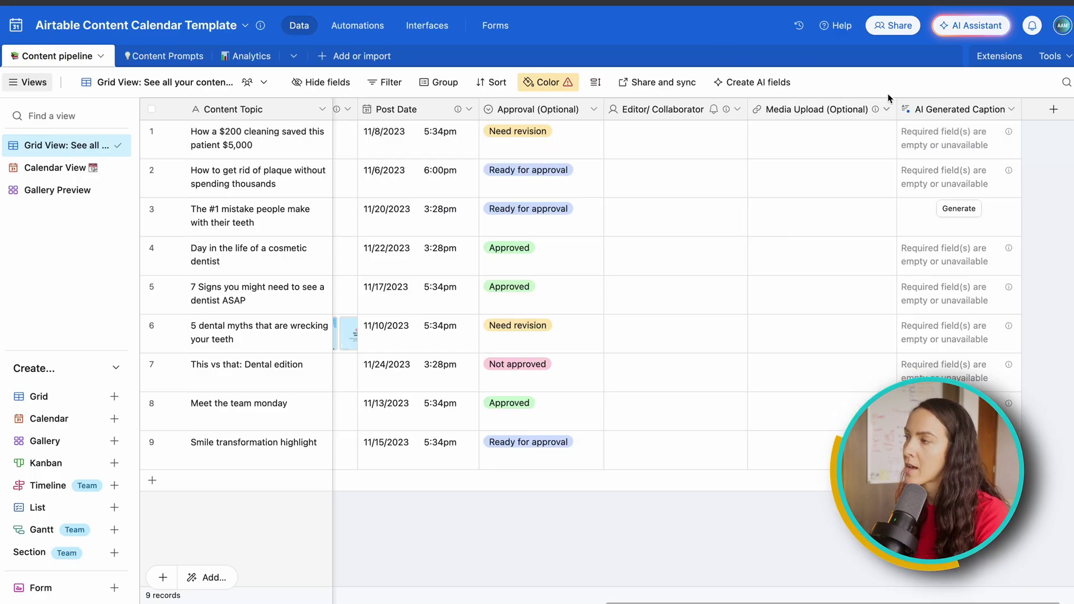
click(894, 33)
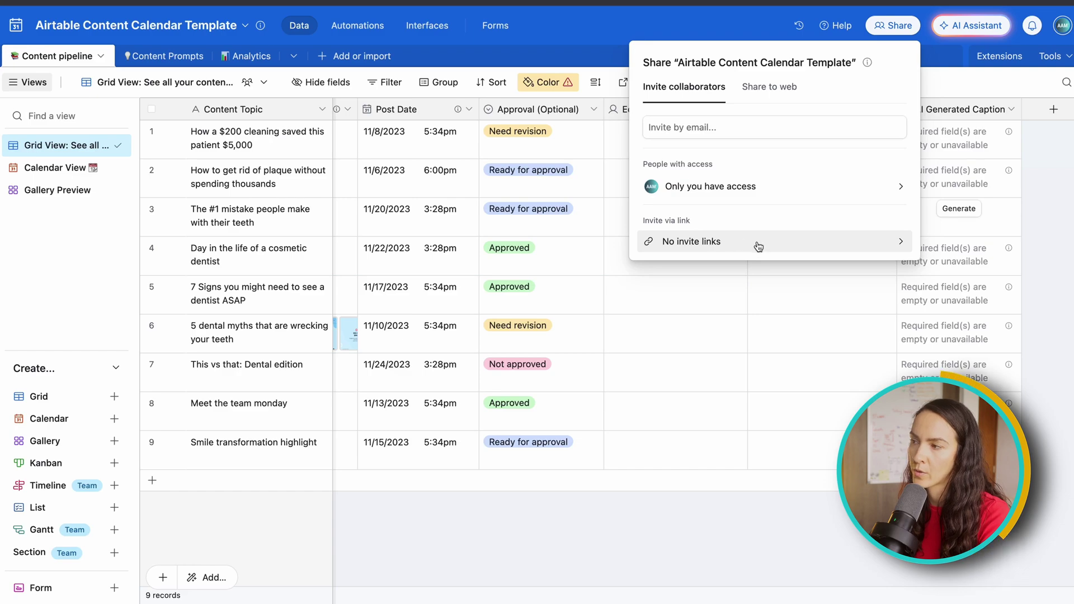
key(Escape)
scroll(770, 149, right, 2)
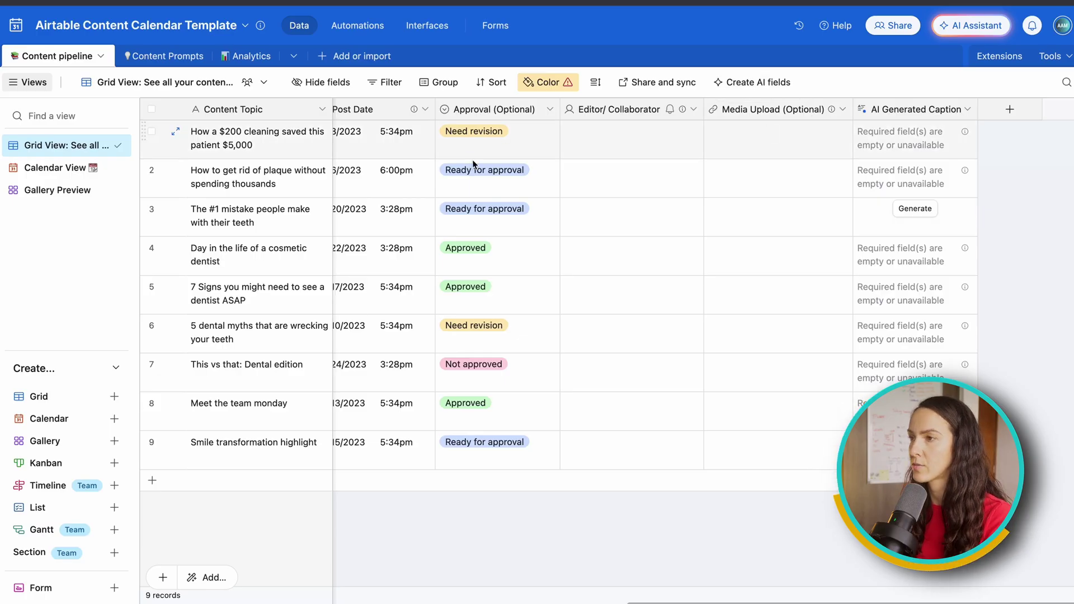
scroll(472, 160, left, 5)
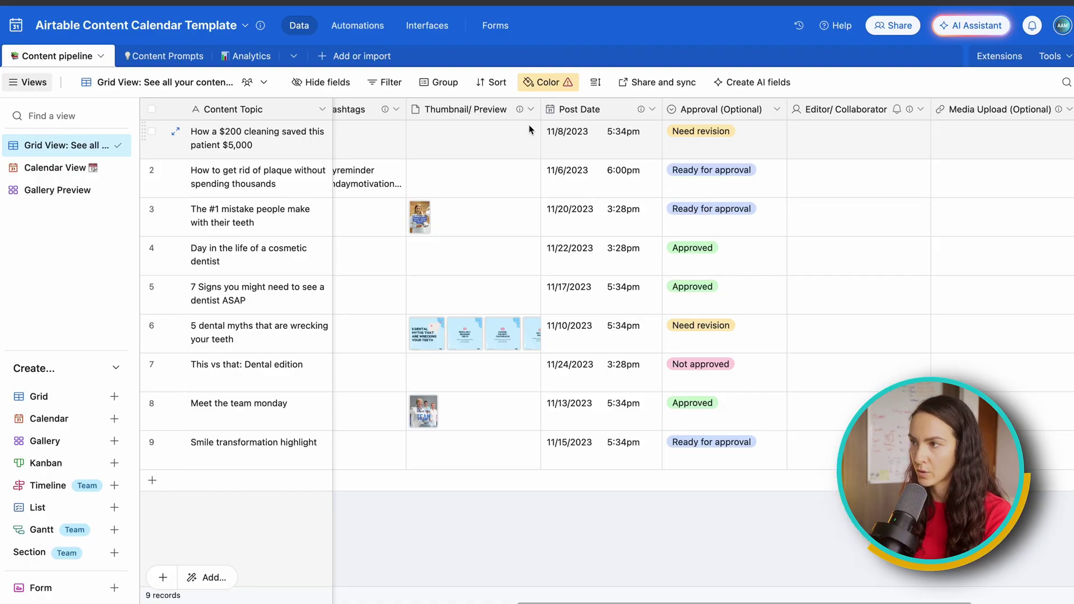
scroll(529, 129, right, 4)
click(772, 133)
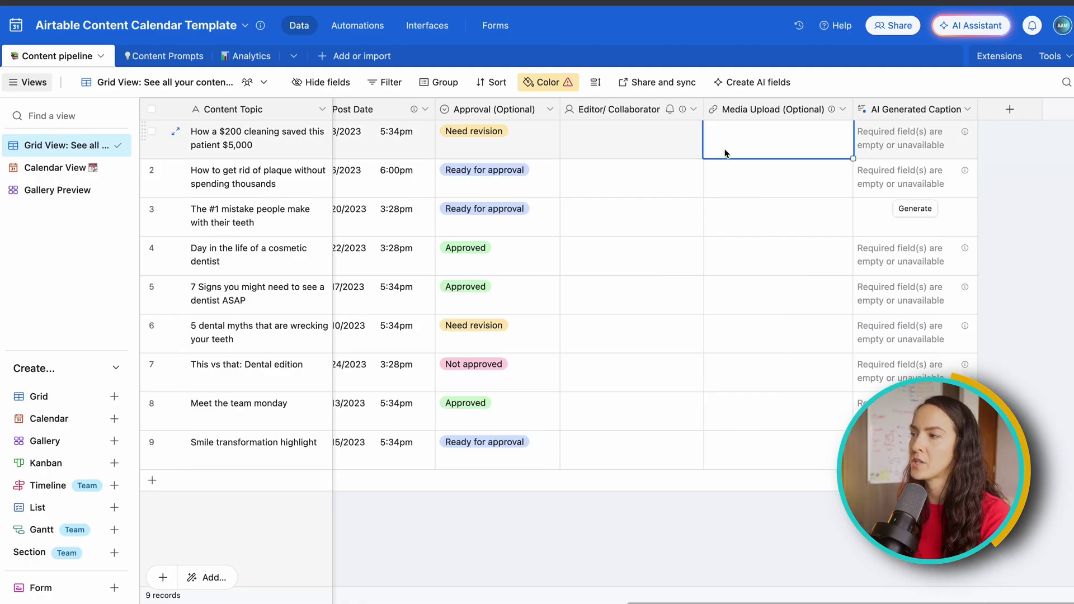
click(756, 133)
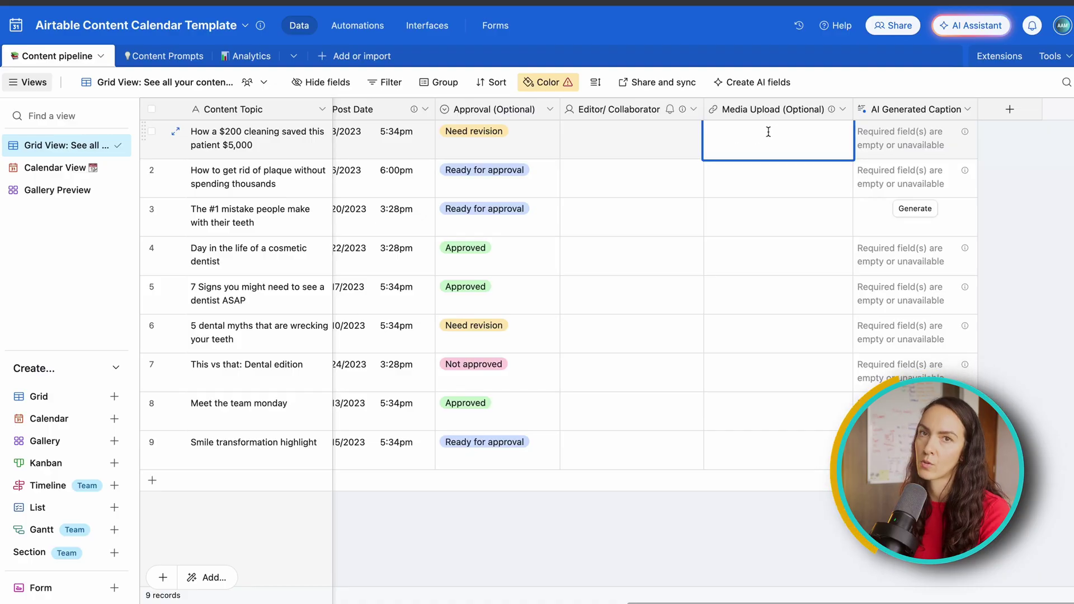
key(Escape)
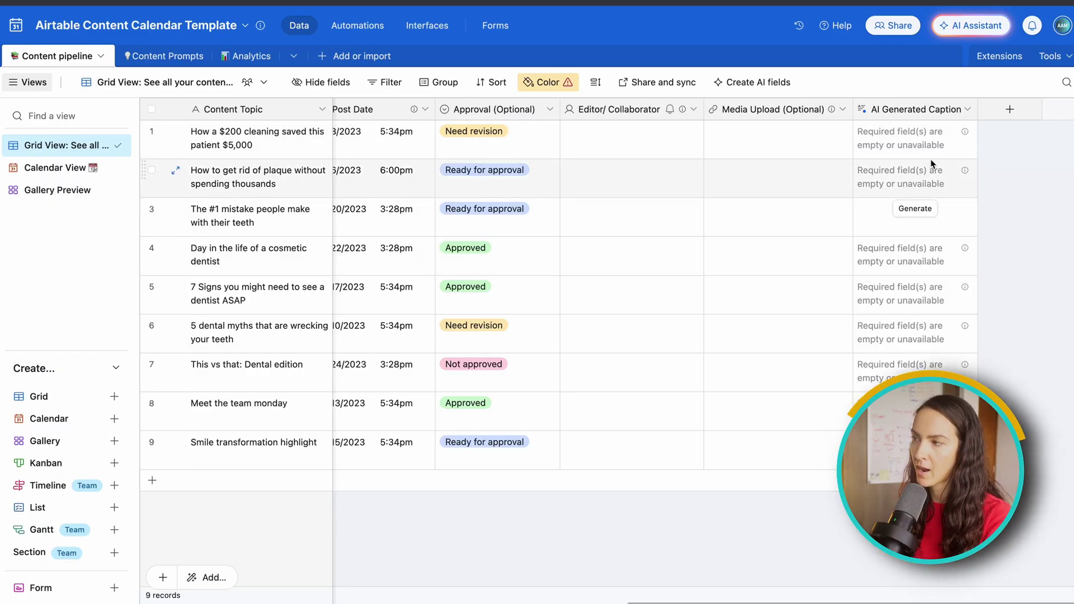
scroll(933, 227, left, 3)
scroll(932, 227, left, 5)
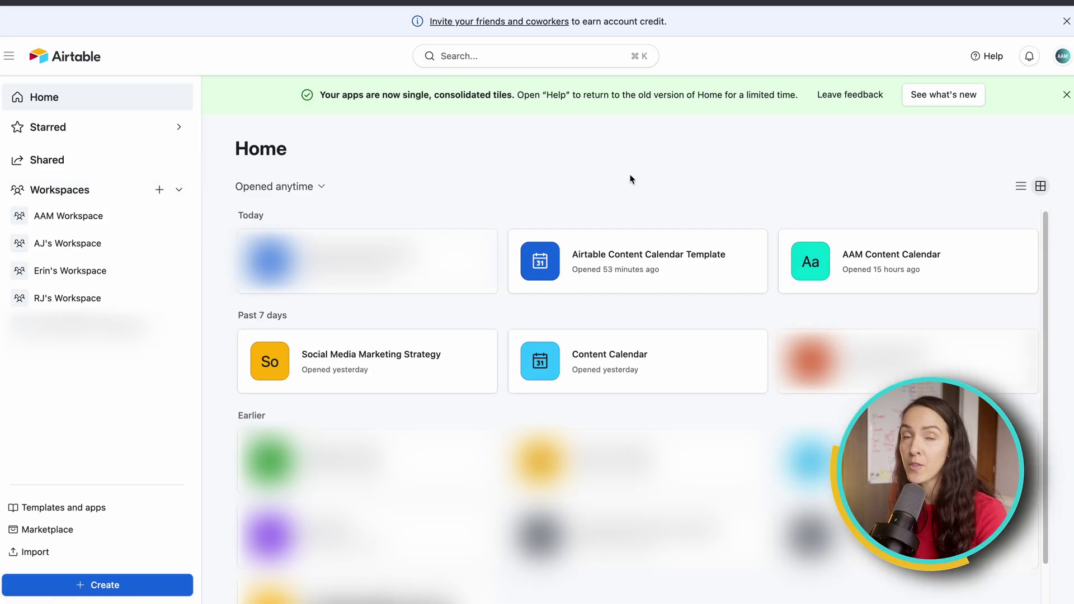
Step: Create a blank base from scratch in AAM Workspace, then return to the Content Calendar Template base
click(102, 586)
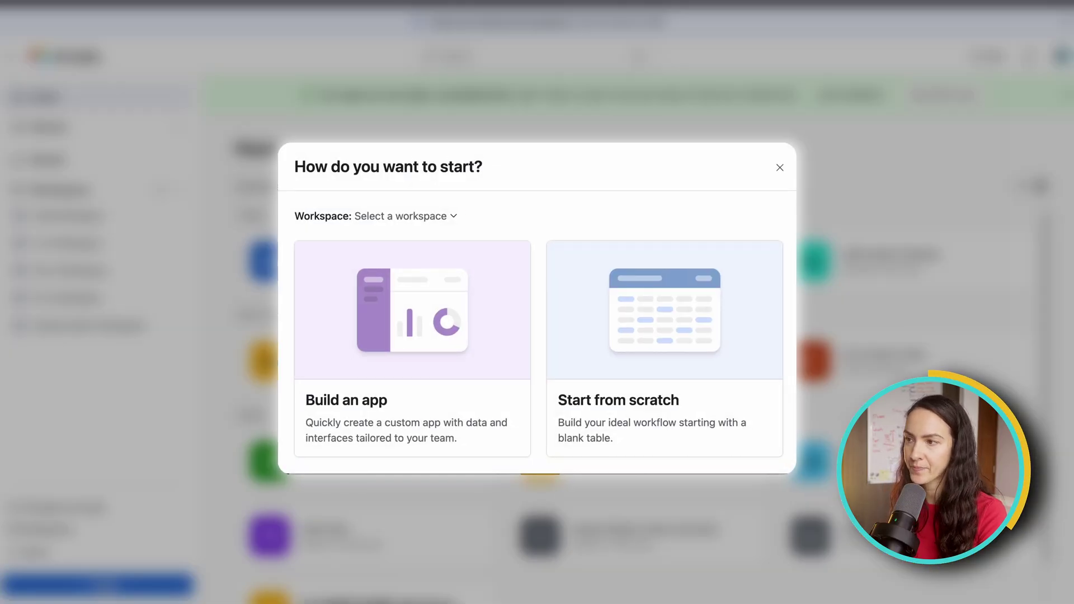
click(452, 218)
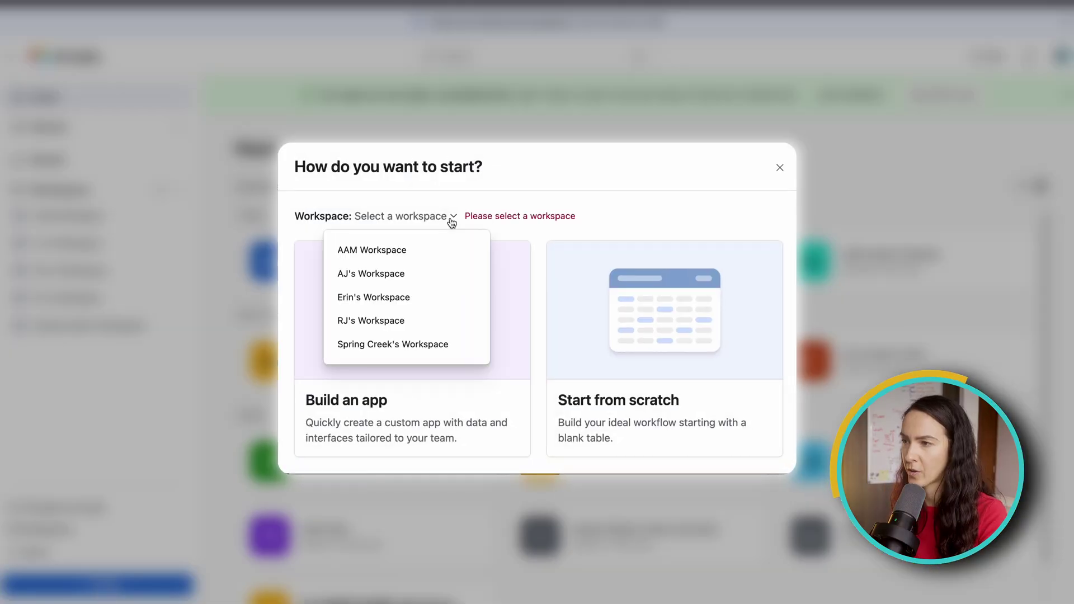
click(404, 250)
click(621, 402)
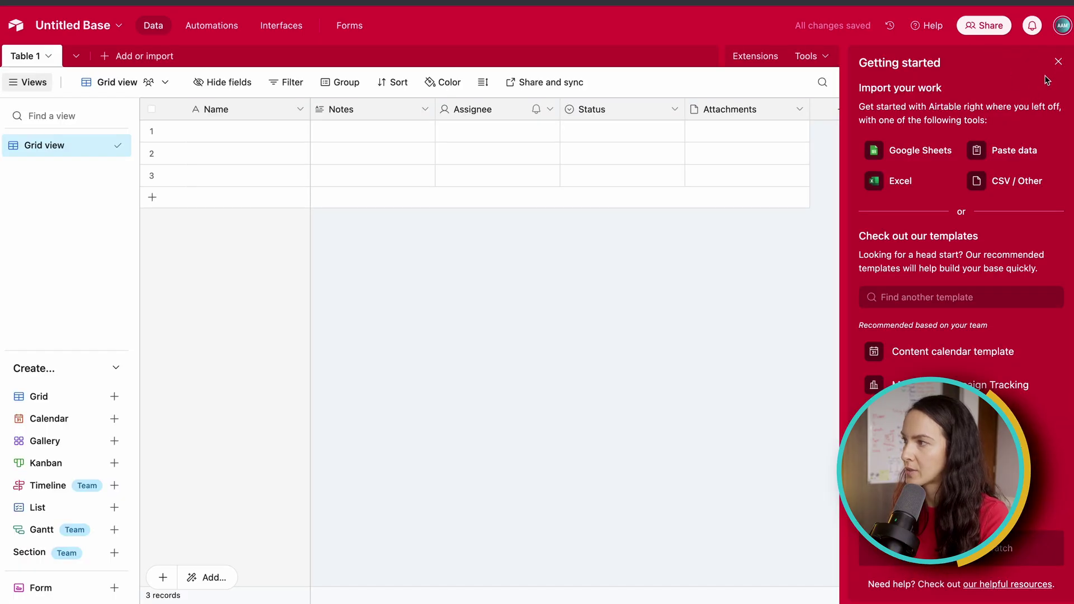
click(1060, 62)
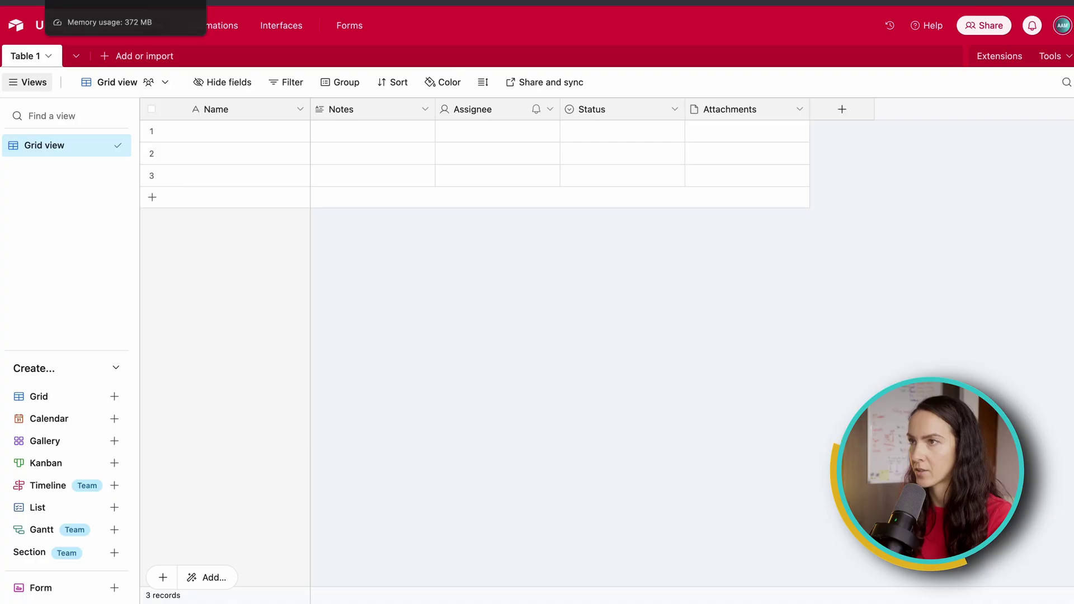
click(125, 2)
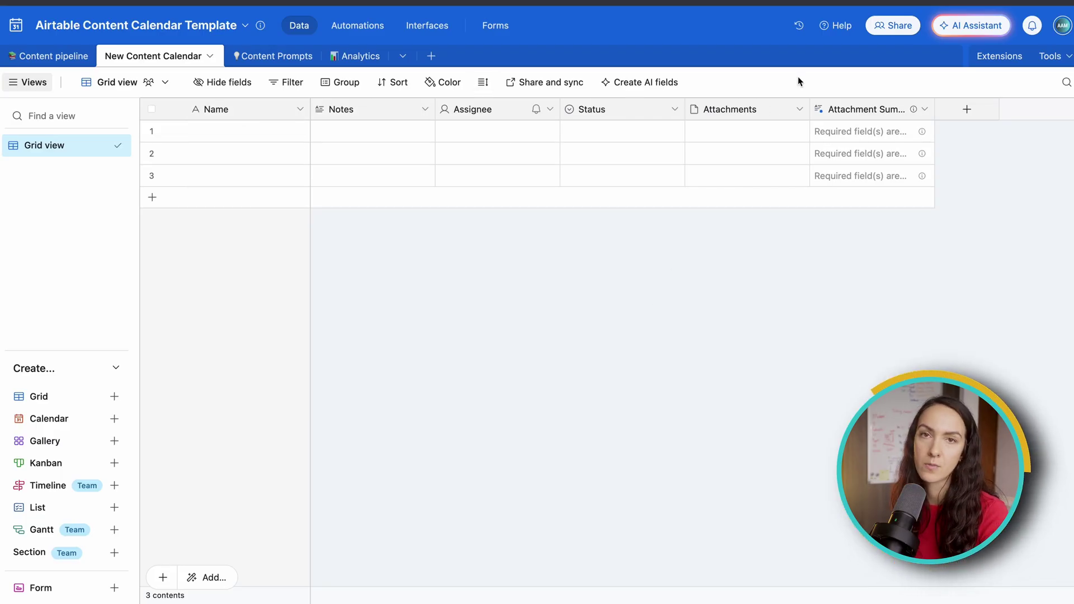
Step: Add a Calendar view keyed to a new Start date field, then go back to Grid view
mouse_move(46, 148)
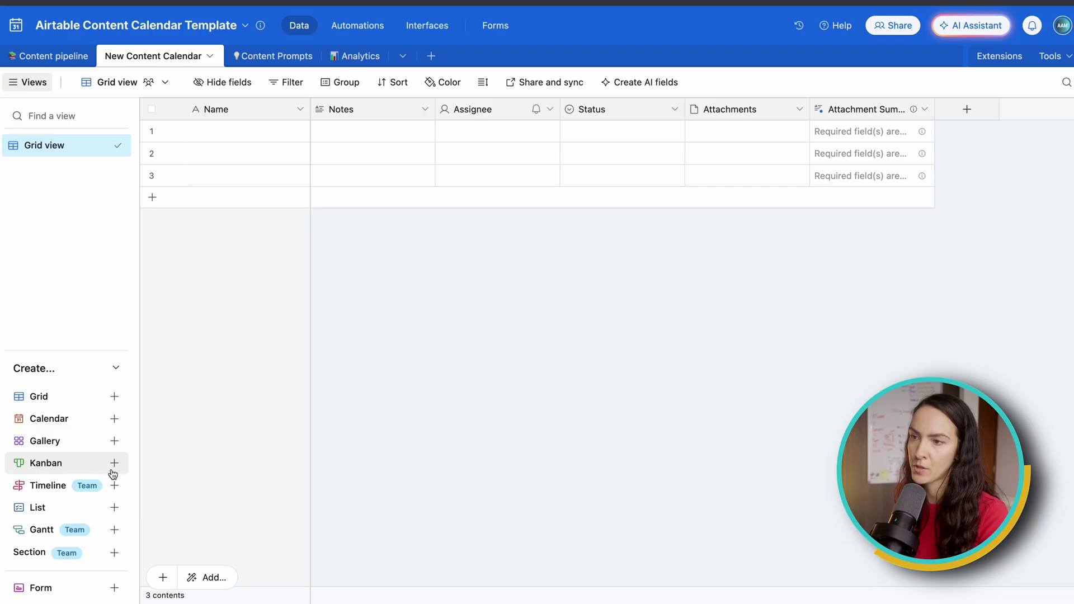
mouse_move(96, 420)
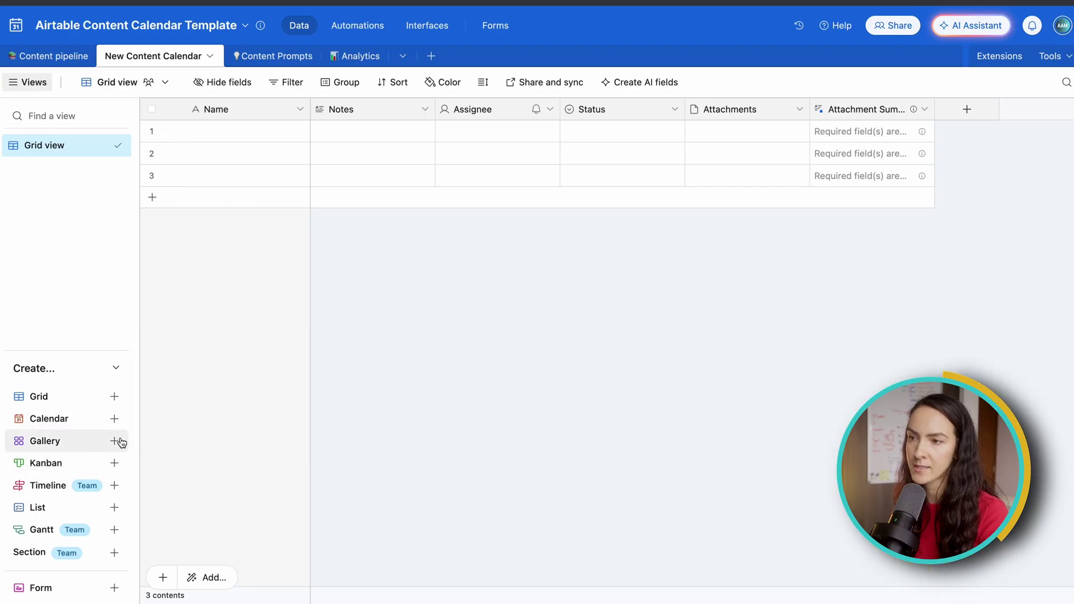
click(115, 419)
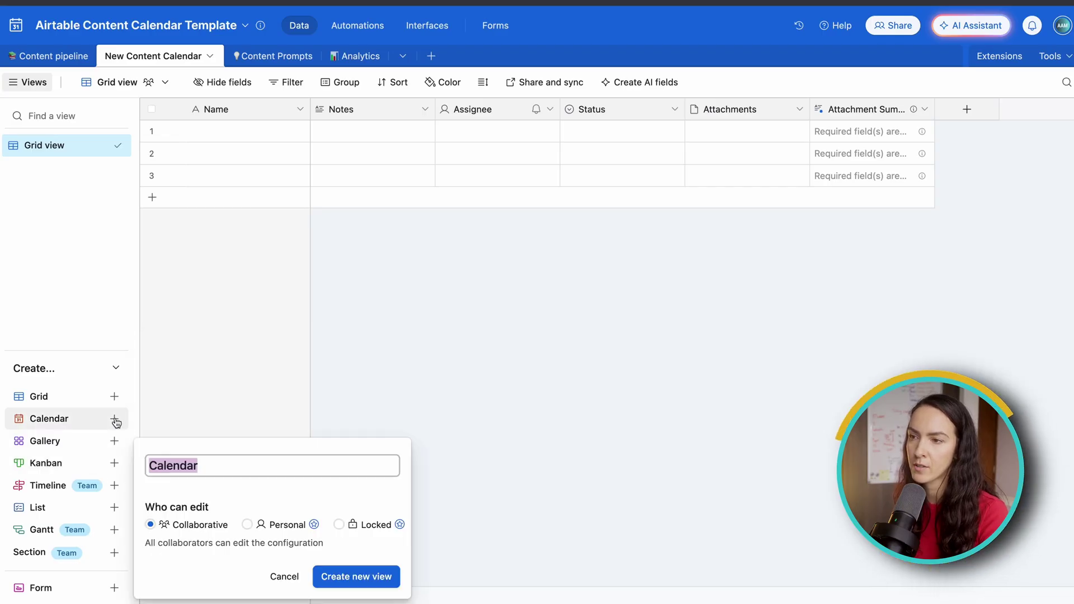
click(373, 577)
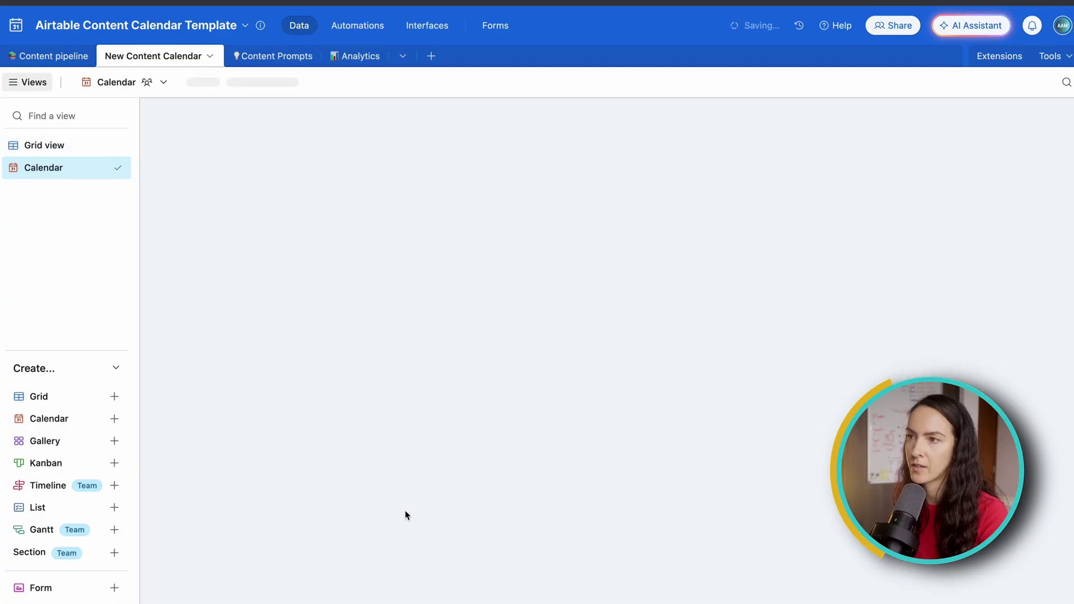
click(625, 434)
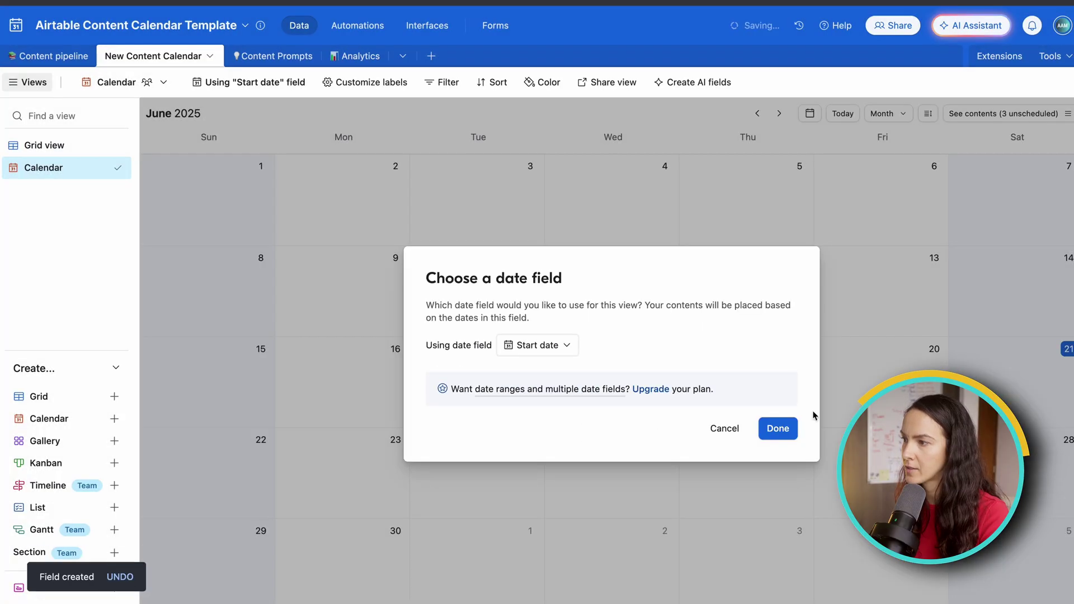
click(775, 429)
click(107, 148)
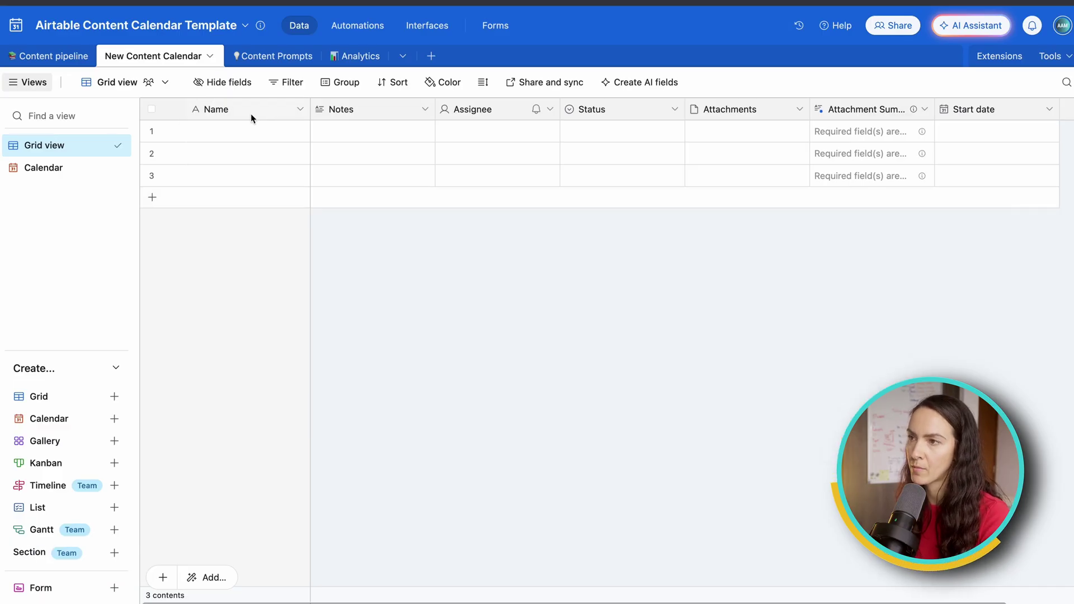
Step: Edit the primary Name field and save it under the new name 'Content Topic'
double_click(216, 109)
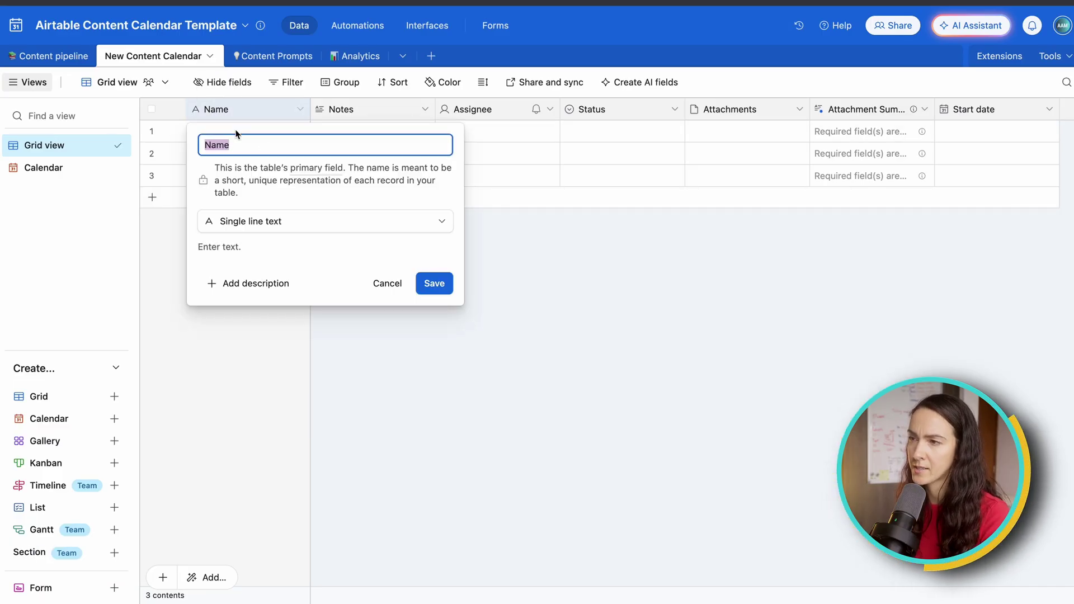
click(332, 361)
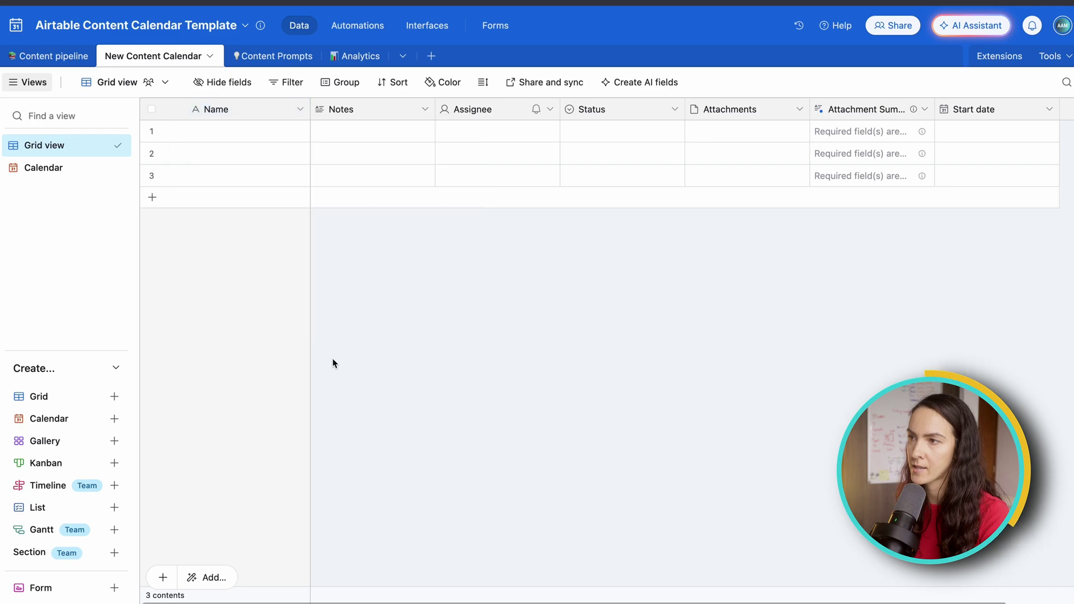
click(301, 109)
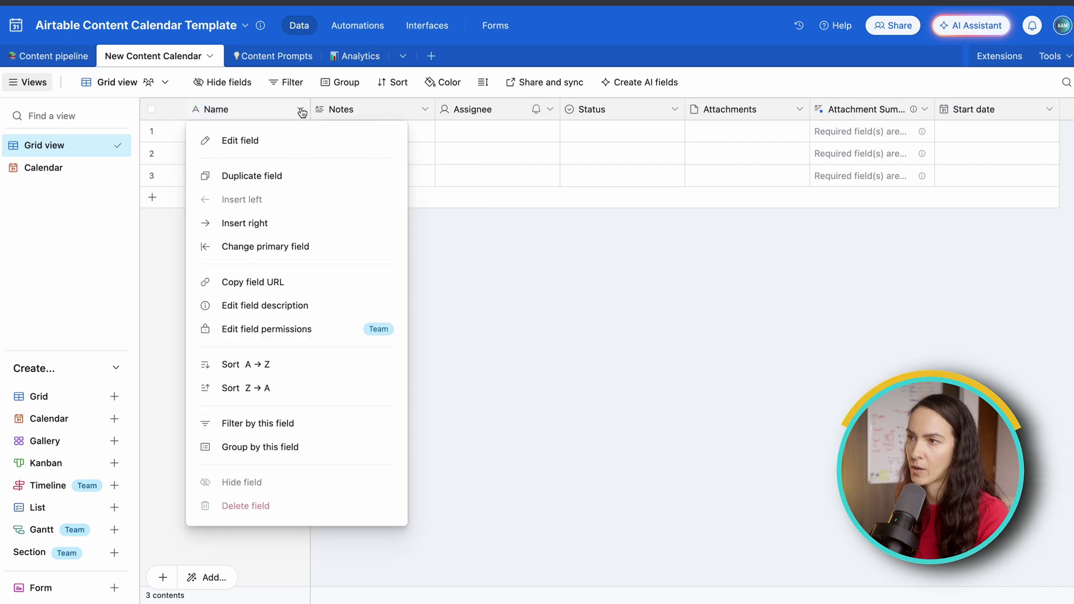
click(236, 144)
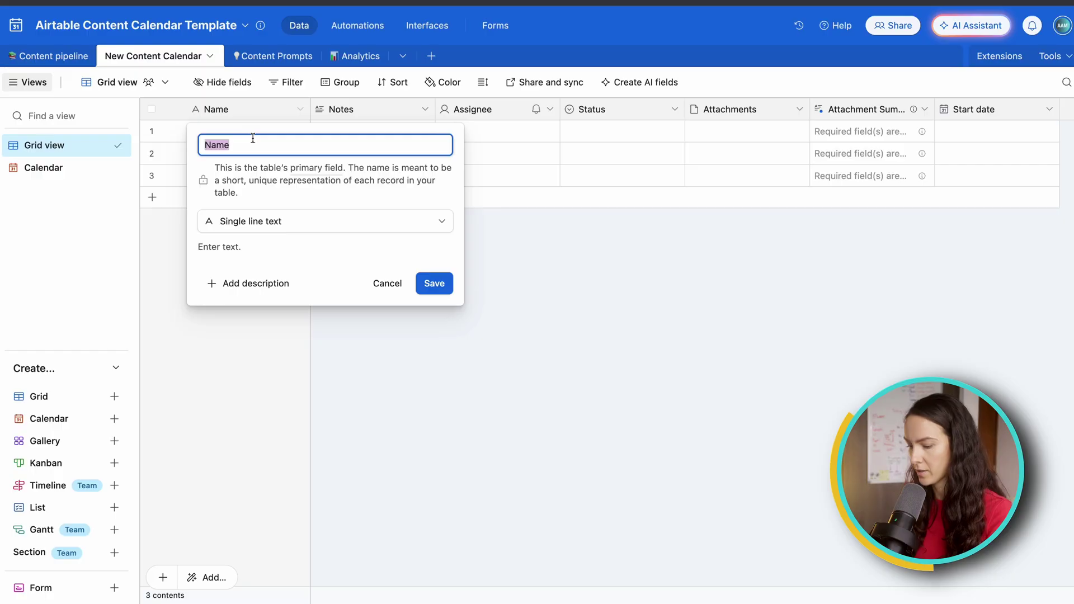
text(Content Topic)
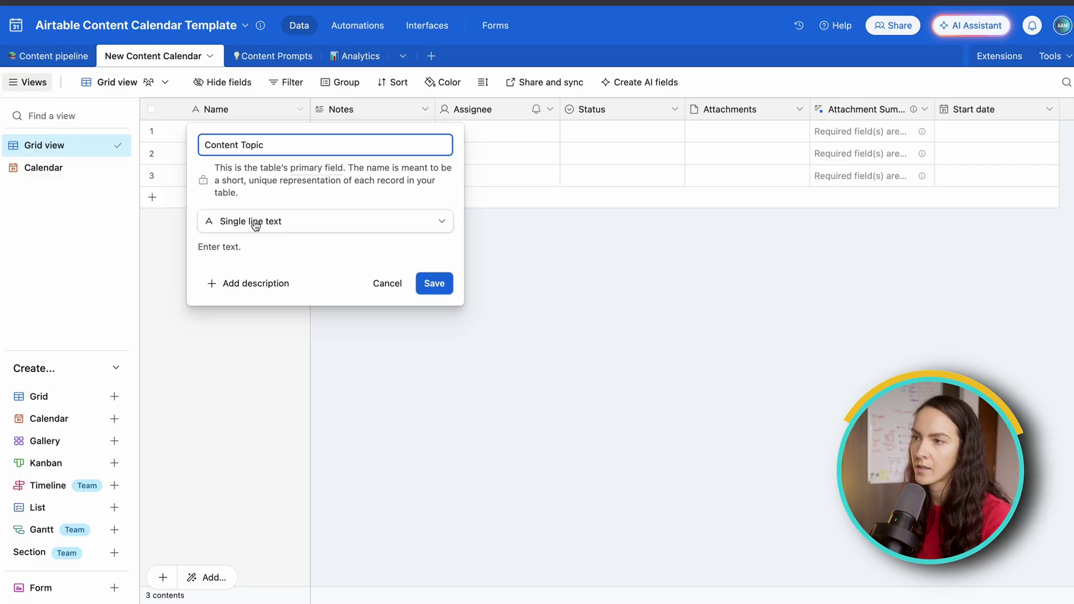
click(434, 292)
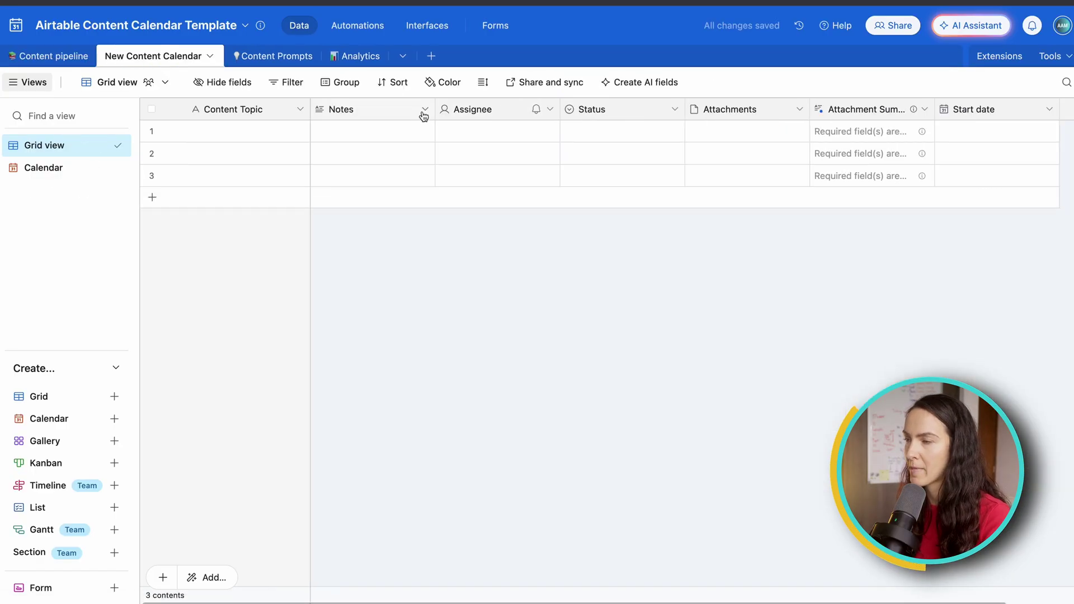
Step: Rename the Notes field to Format and make it a single-select field
click(424, 111)
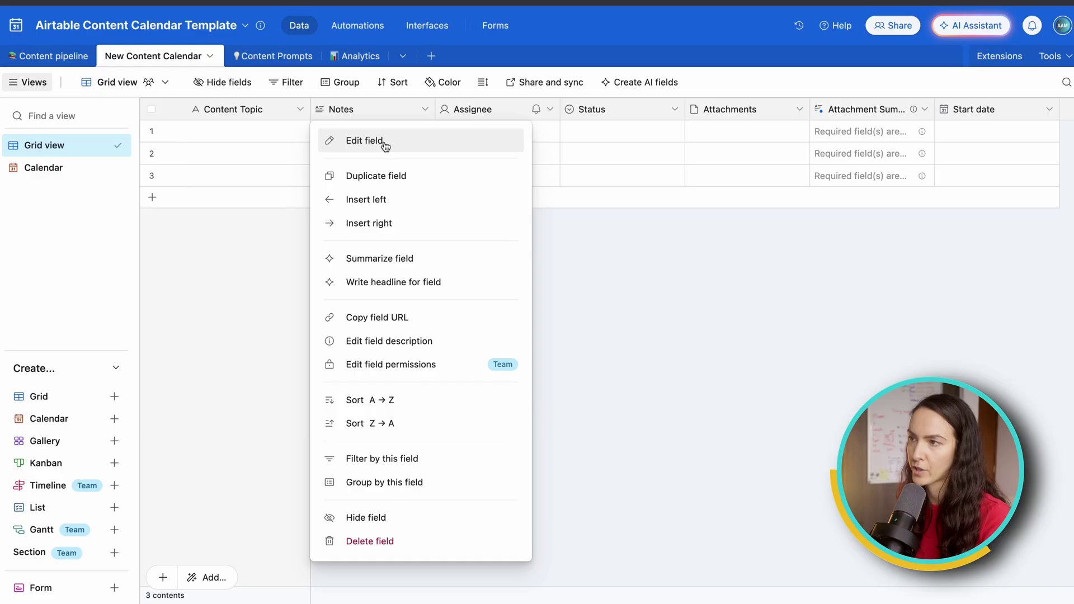
click(385, 147)
double_click(396, 146)
text(Format)
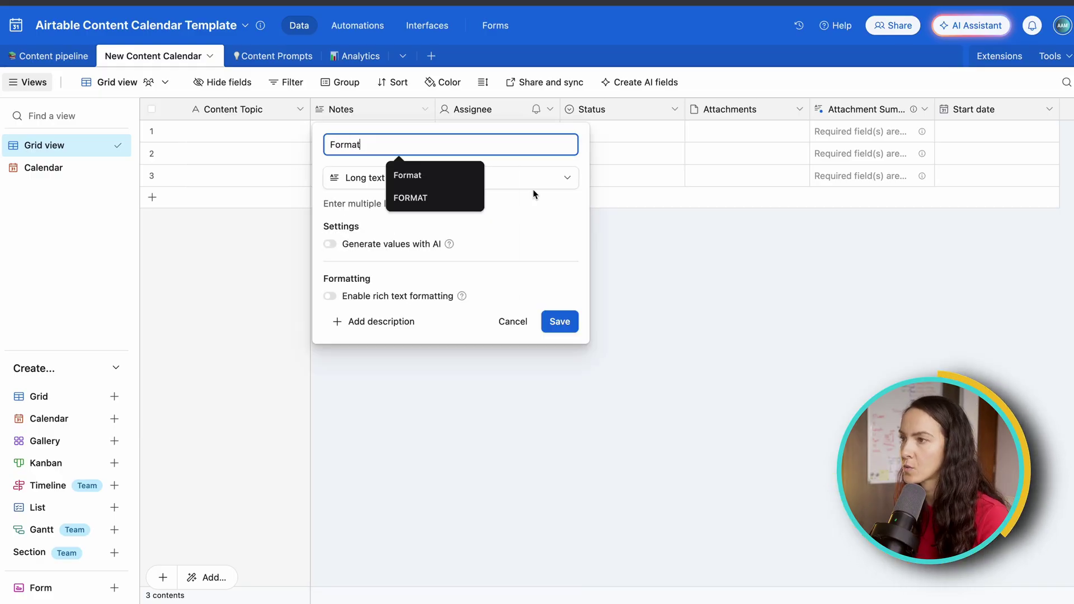
click(529, 180)
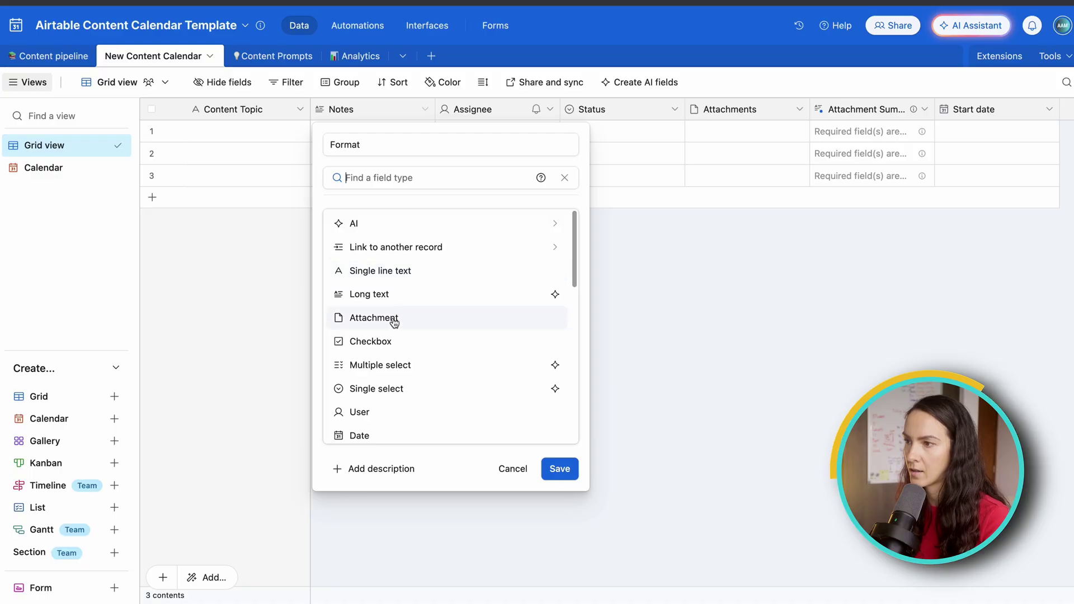
click(387, 390)
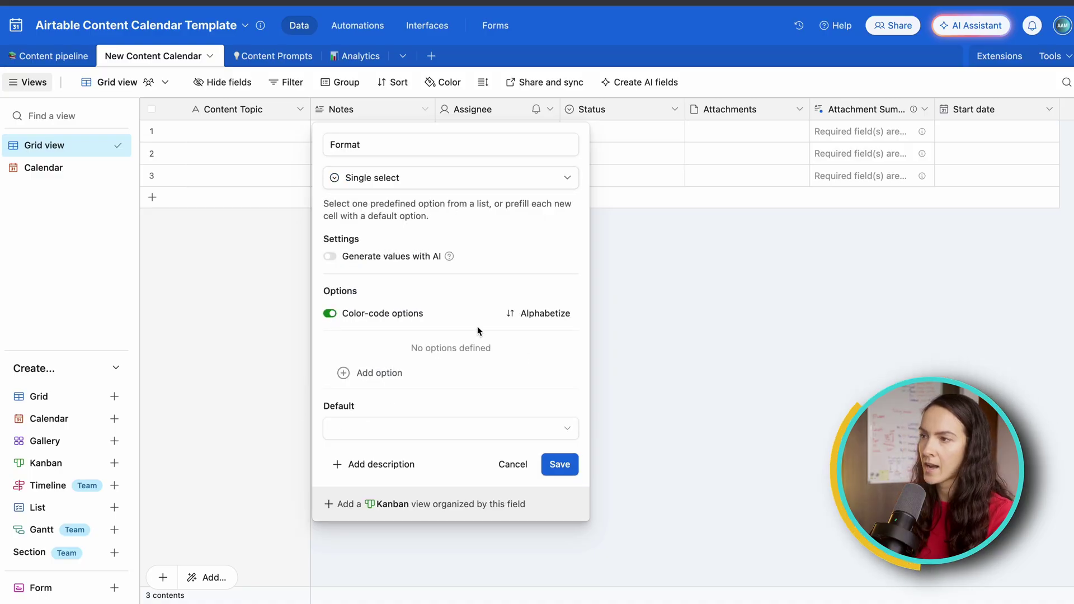
Step: Add Reel (purple), Carousel (yellow) and Single Image Post choices, then check them on row 1
click(367, 373)
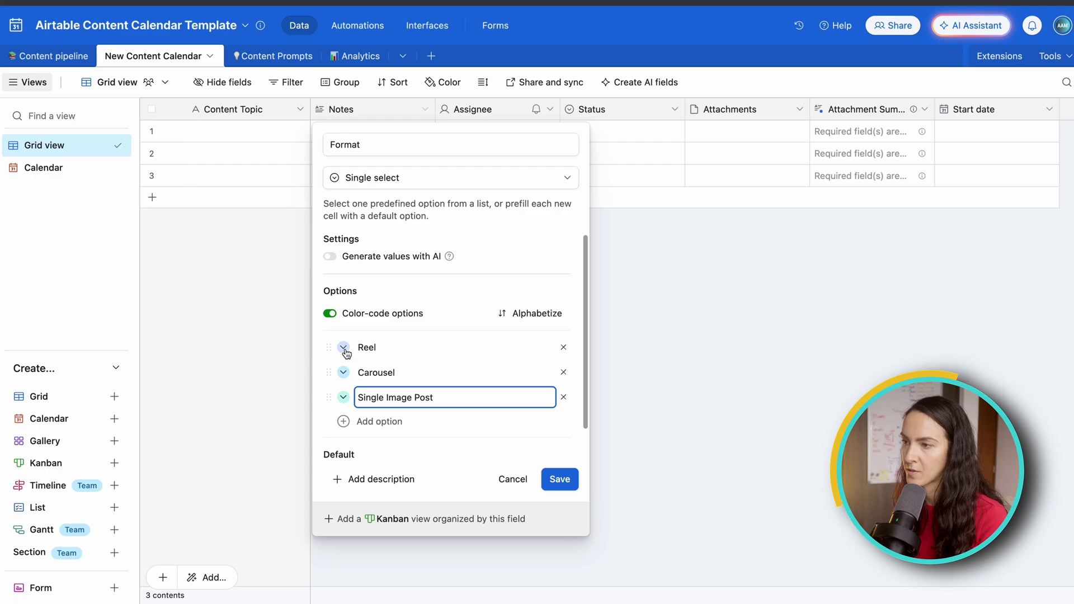
click(344, 349)
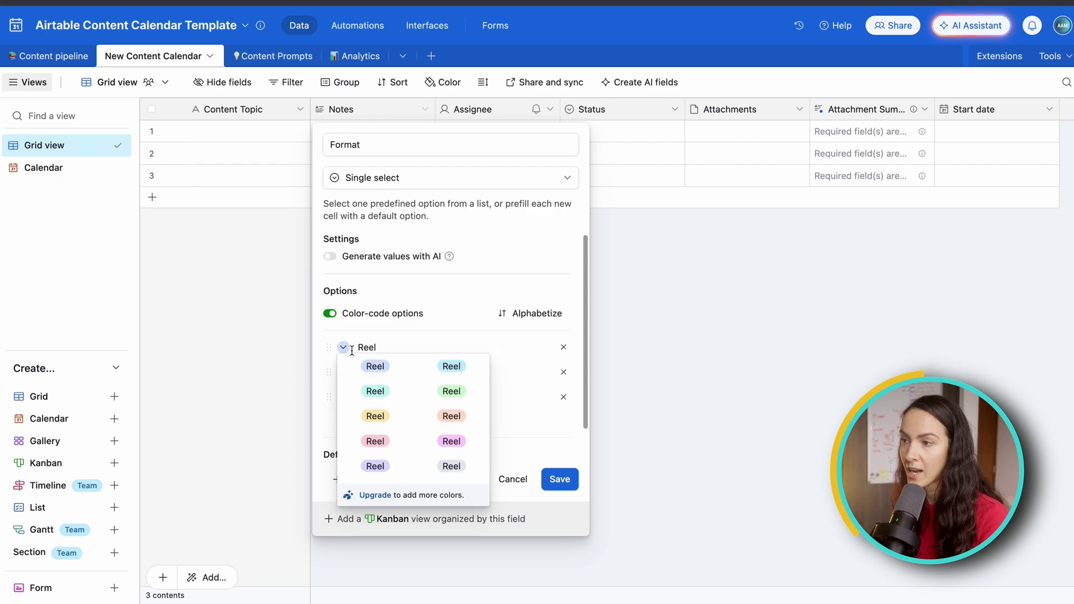
click(378, 467)
click(344, 373)
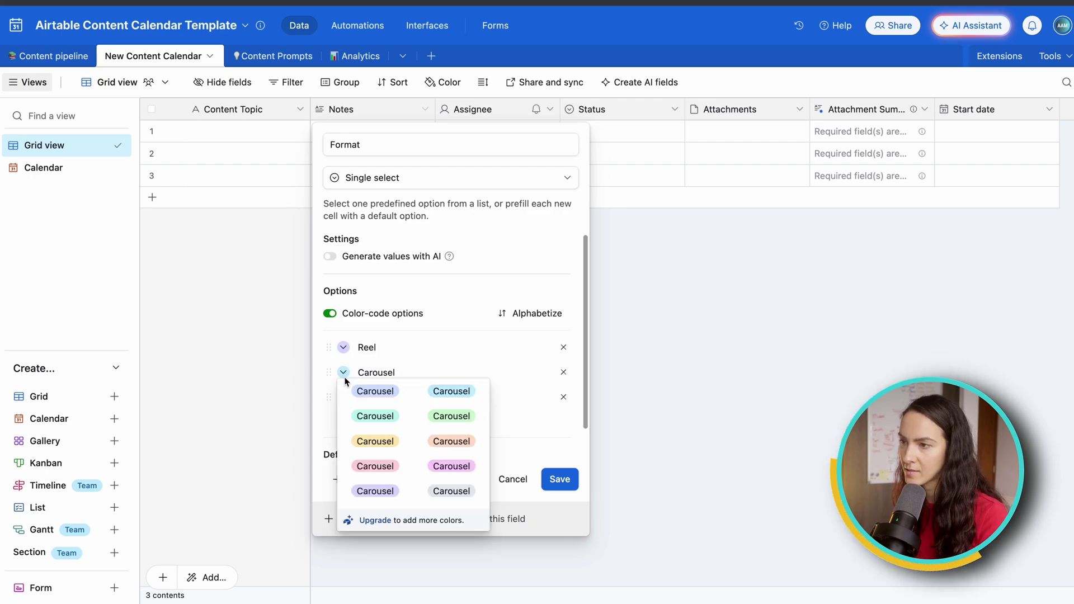
click(375, 440)
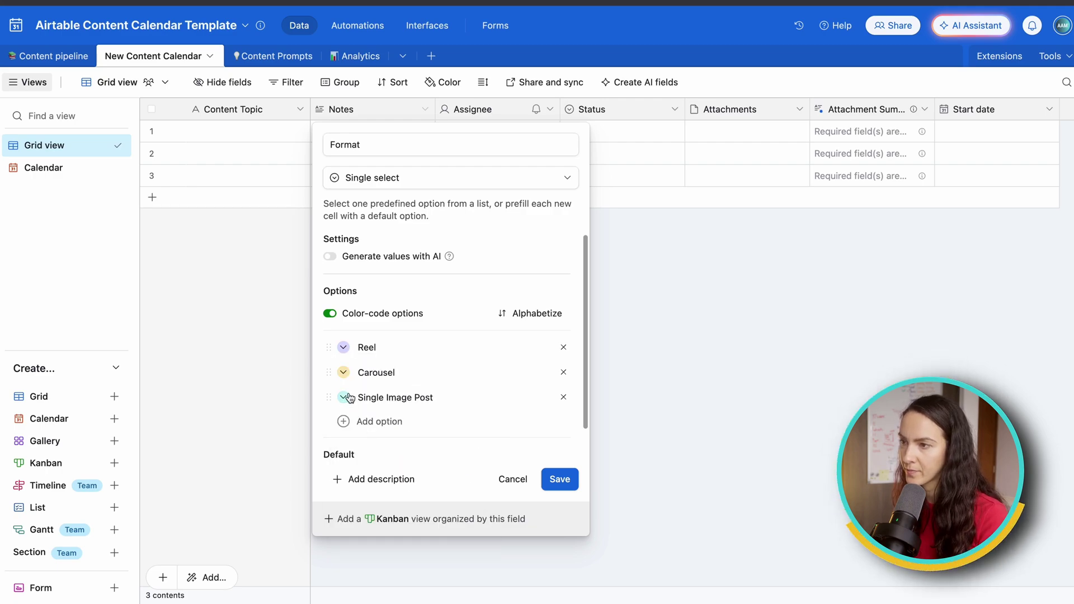
click(570, 480)
click(366, 128)
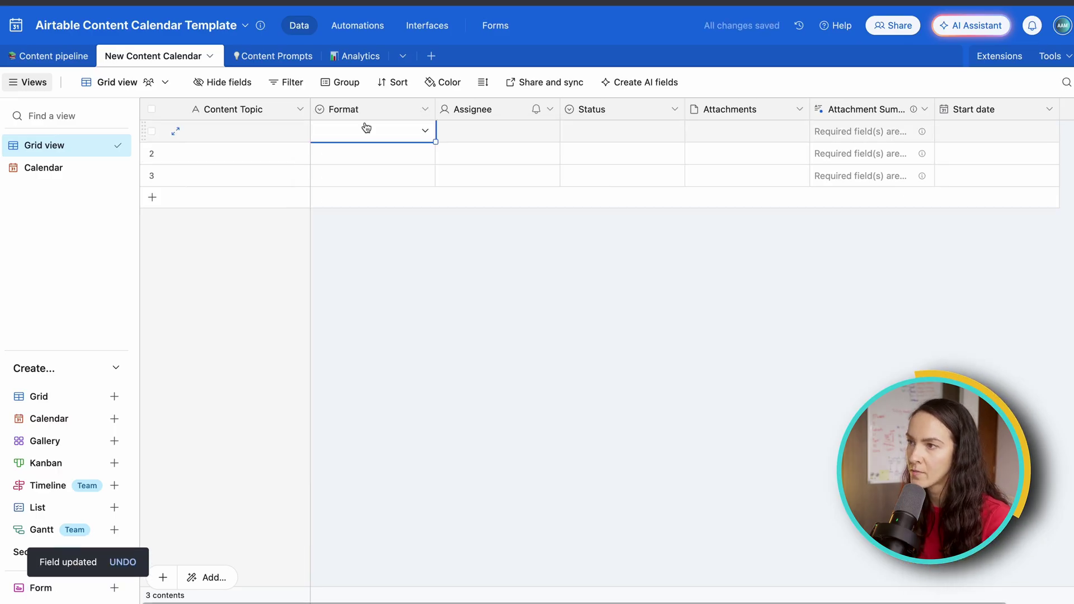
click(423, 132)
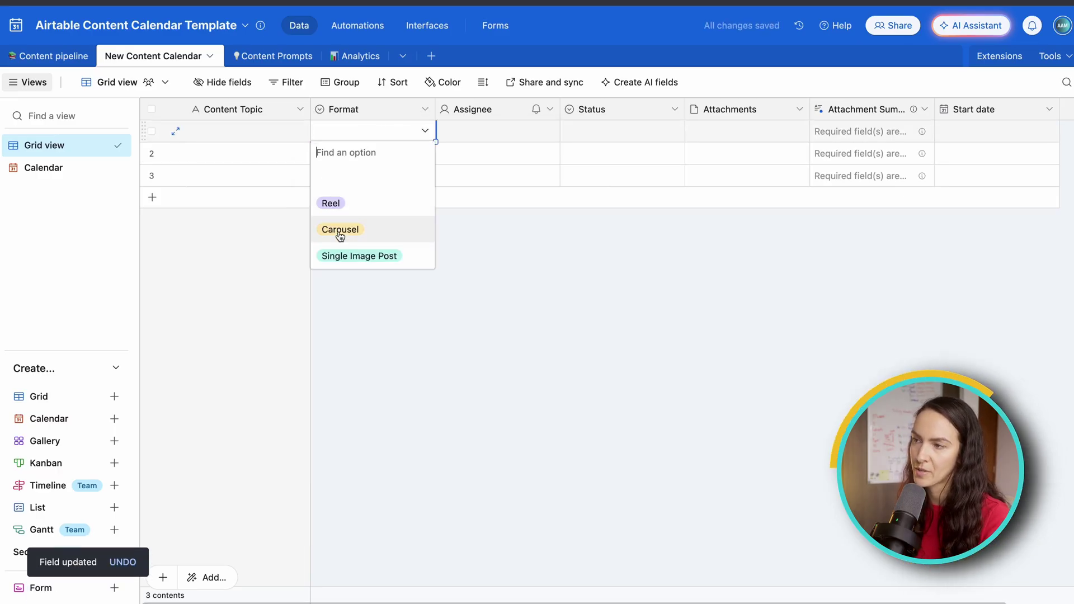
click(546, 225)
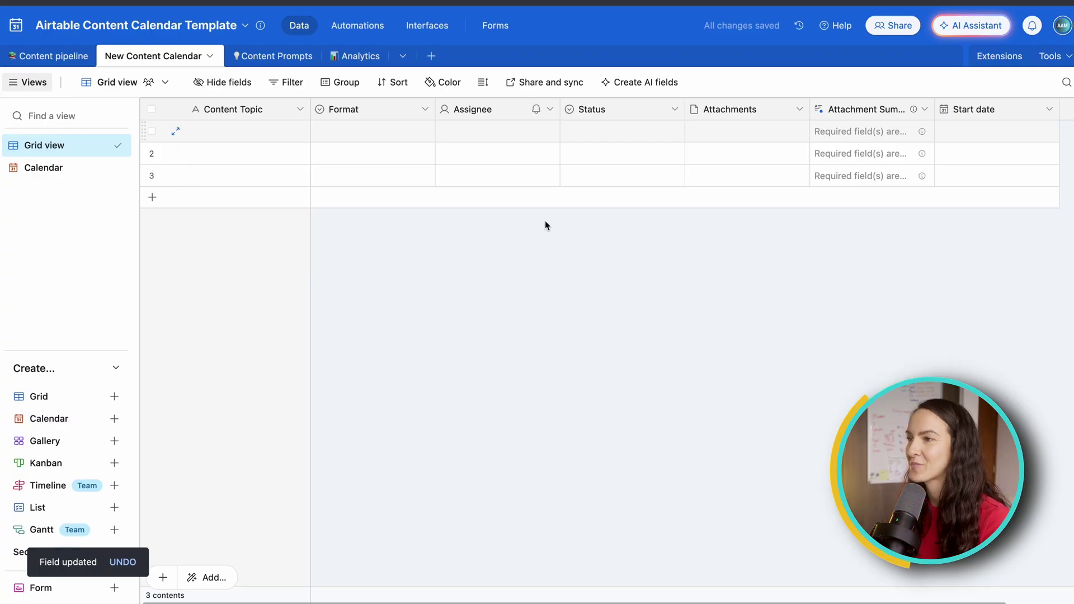
Step: Rename the Assignee field to Platform and make it a multiple-select field
double_click(492, 109)
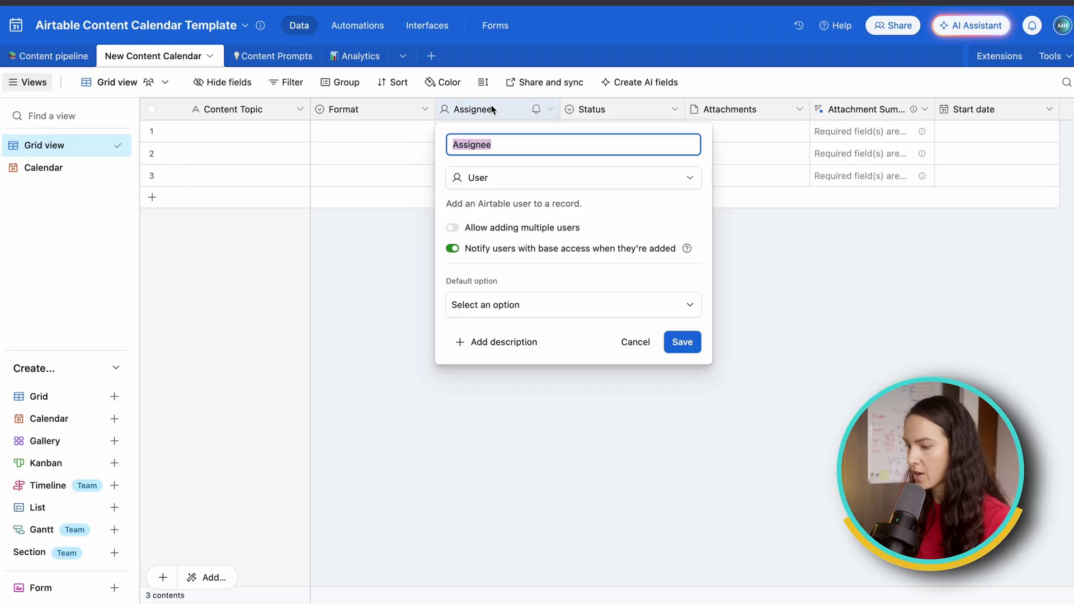
text(Platf)
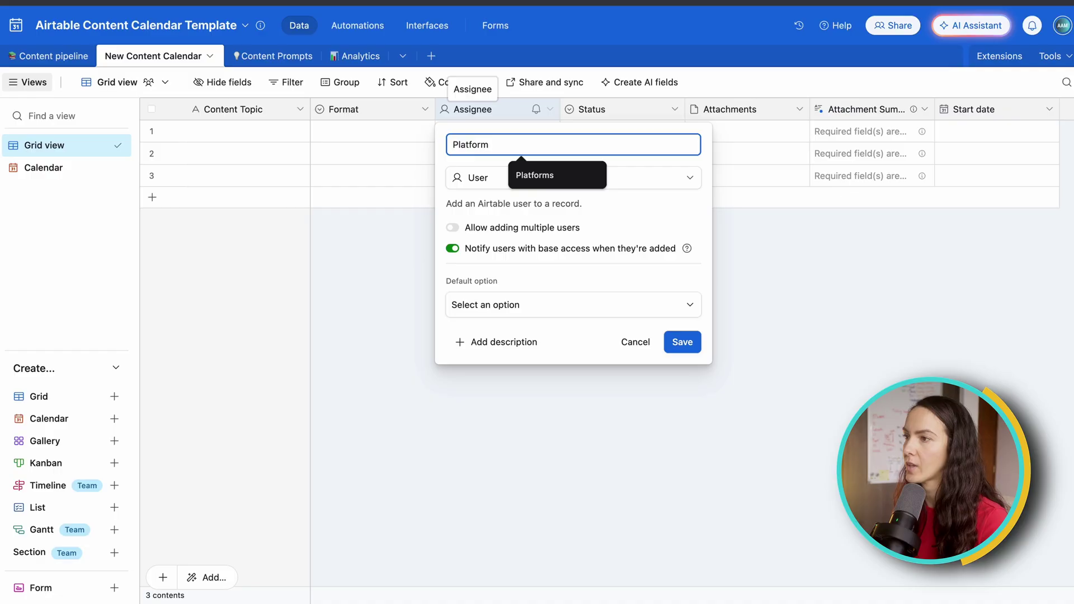
text(orm)
click(472, 180)
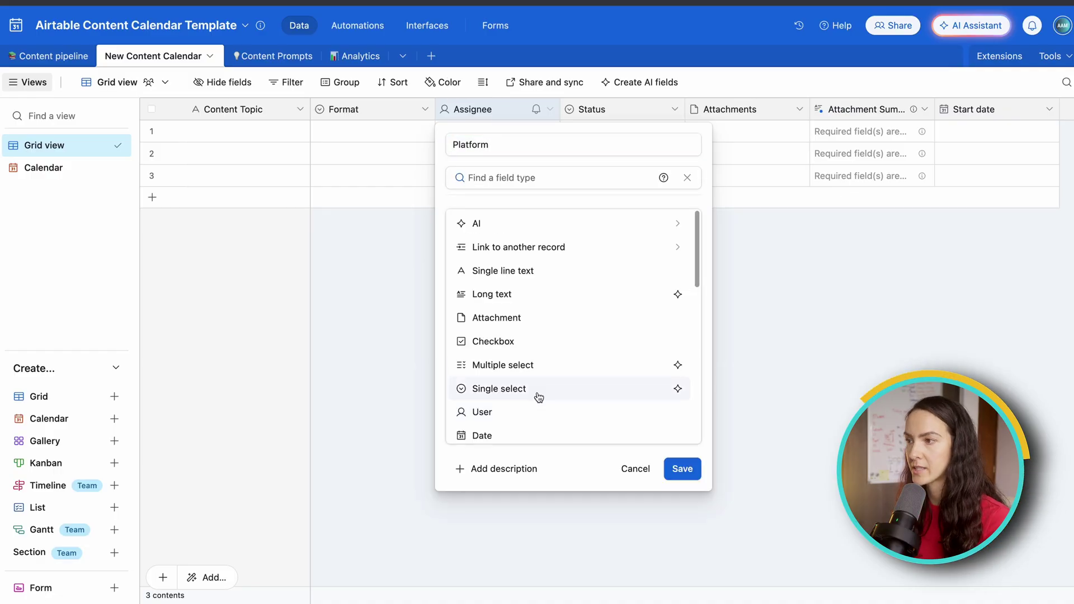
click(523, 366)
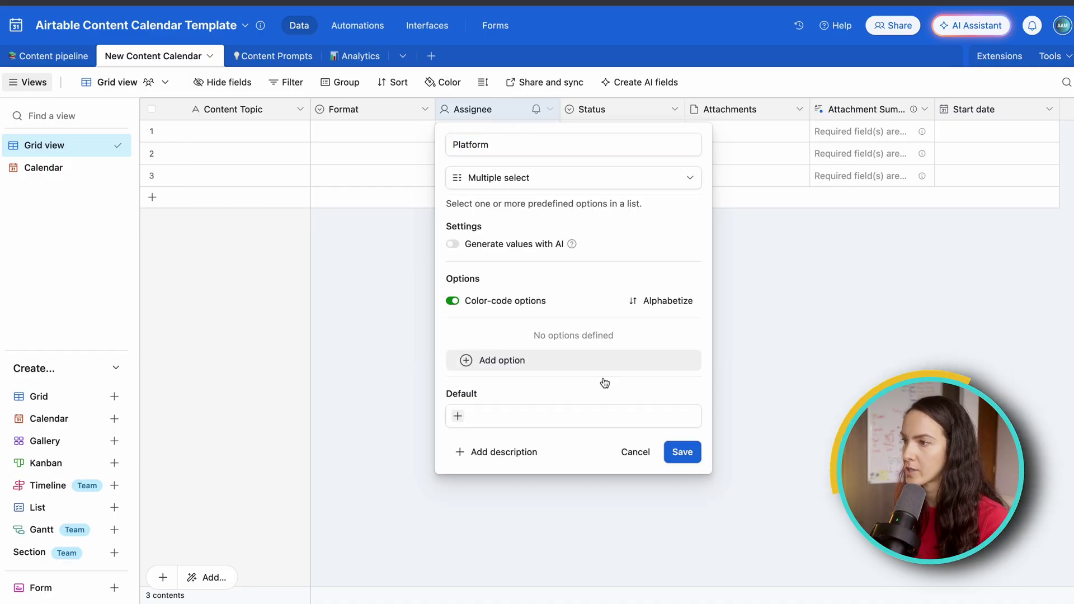
Step: Add Instagram, Facebook, TikTok and LinkedIn as Platform choices and save the field
click(475, 365)
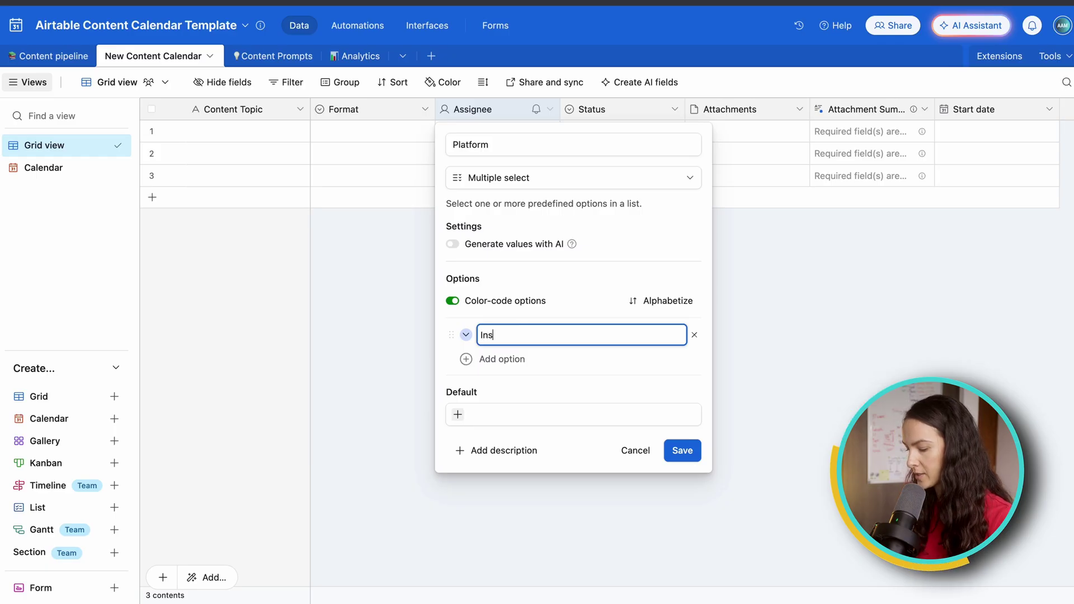
text(Instagram)
key(Return)
text(Faceb)
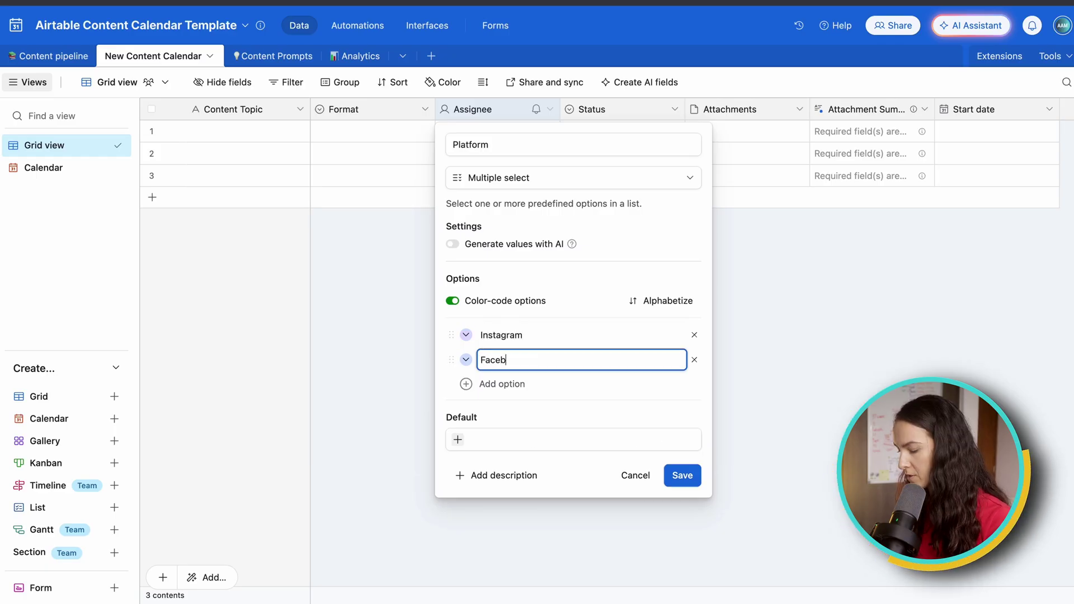
text(ook)
key(Return)
text(TikTok)
key(Return)
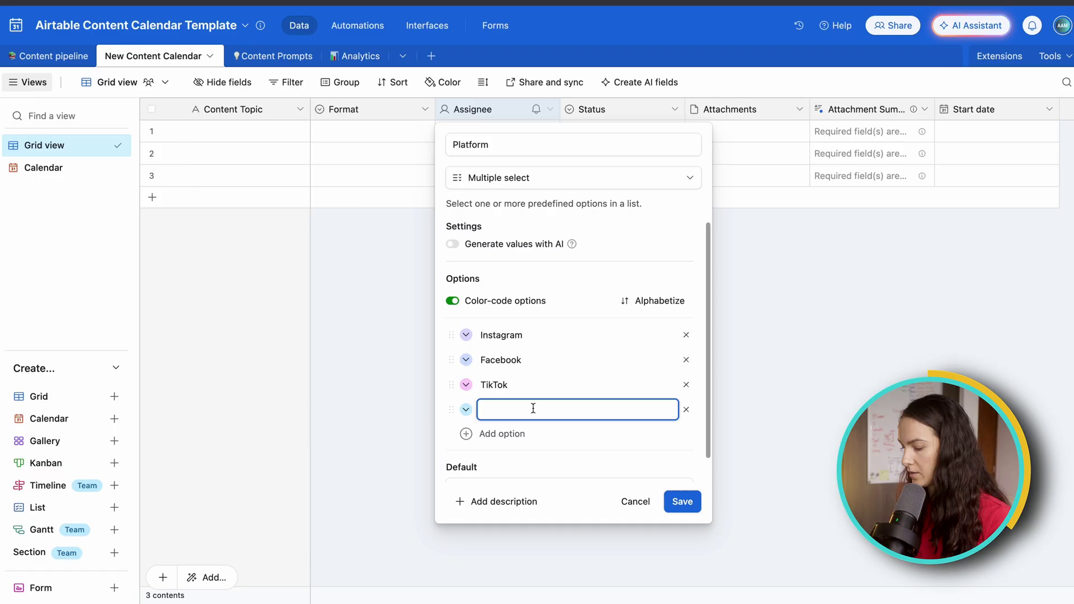
text(LinkedIn)
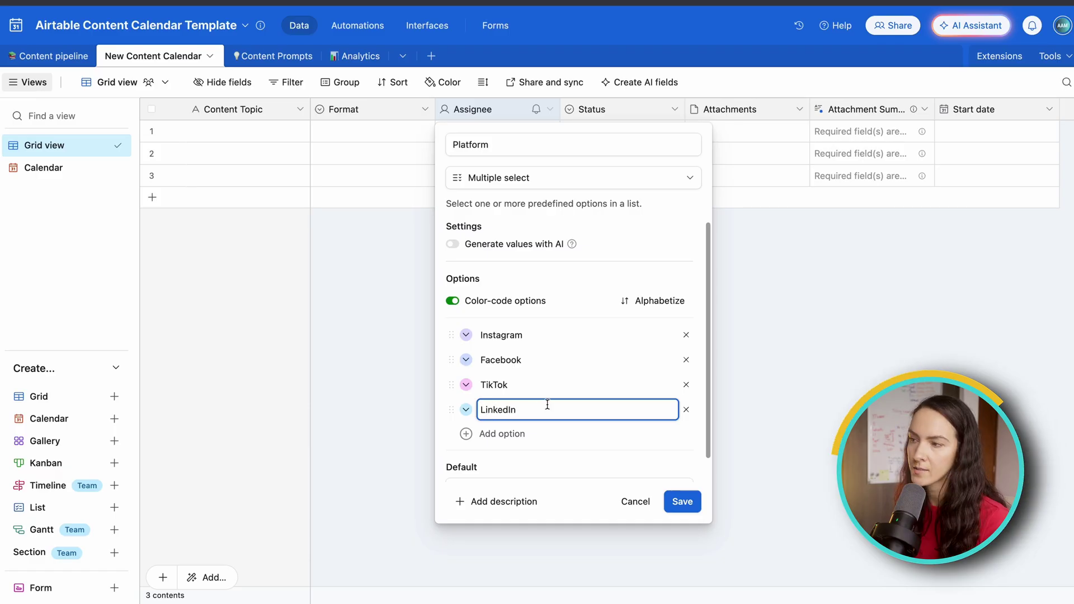
click(688, 505)
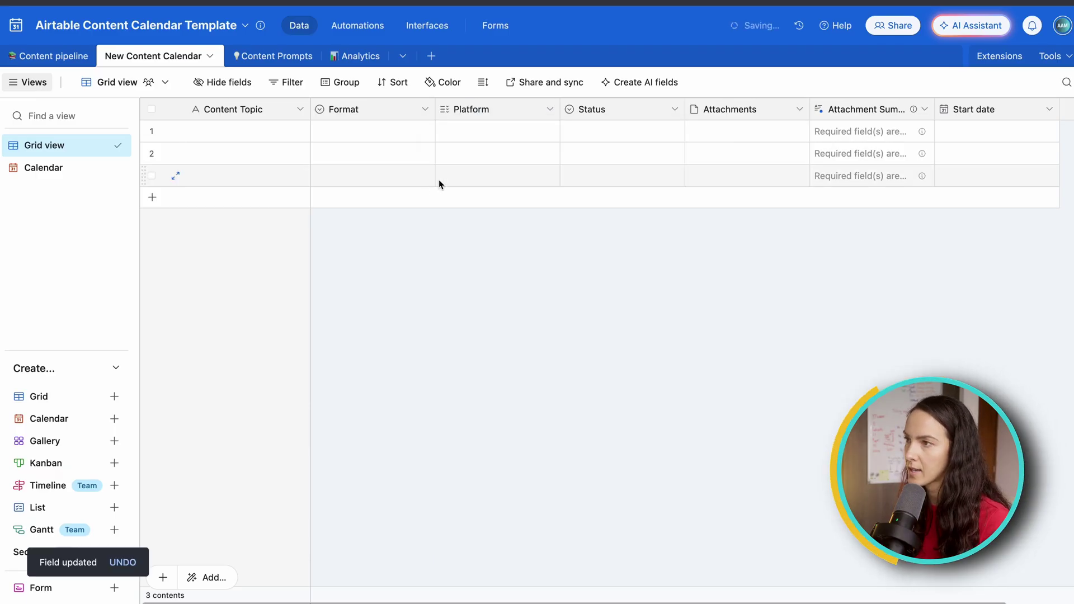
Step: Tag the first record with Instagram, TikTok and LinkedIn, comparing against the Content pipeline table
click(447, 132)
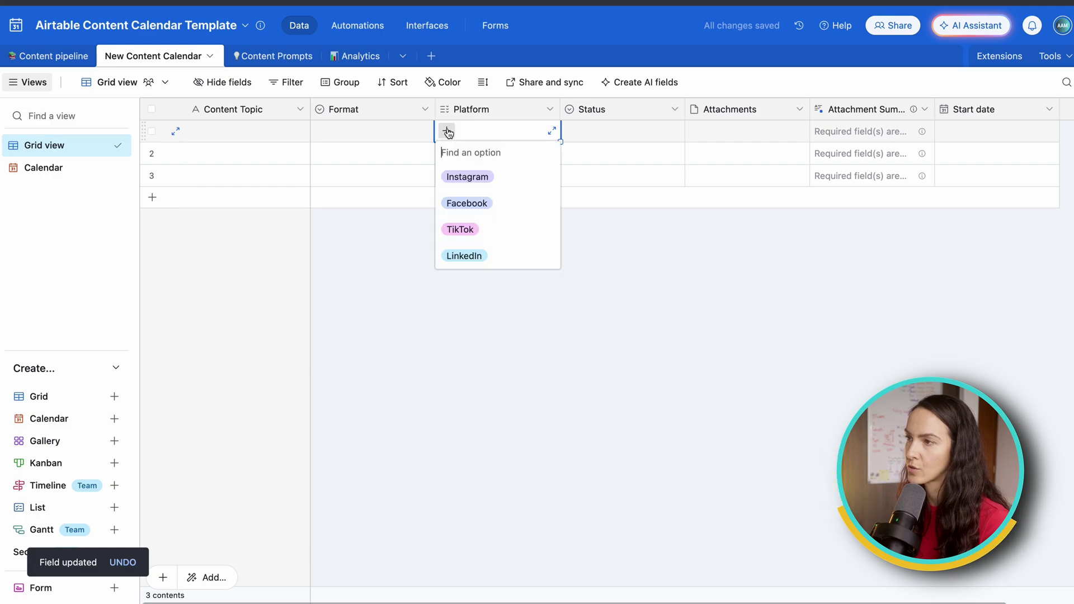
click(467, 177)
click(512, 132)
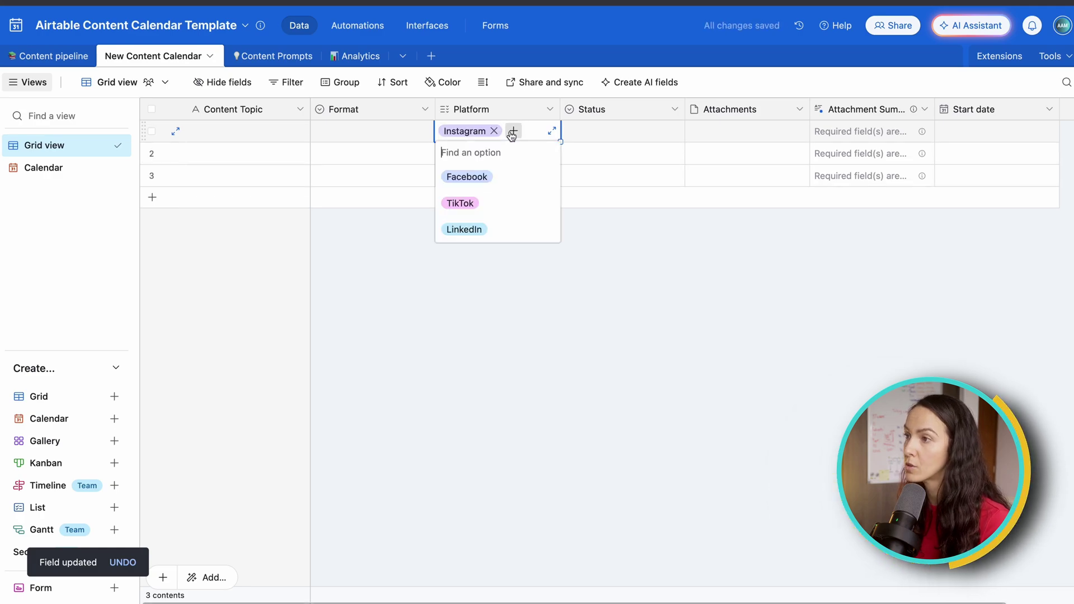
click(460, 208)
click(496, 149)
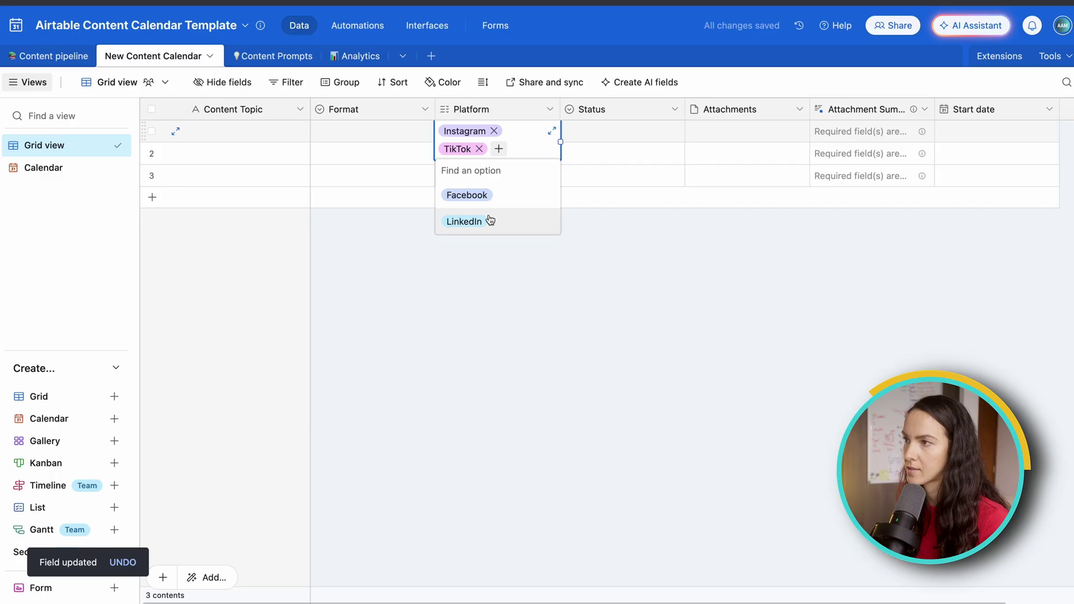
click(42, 58)
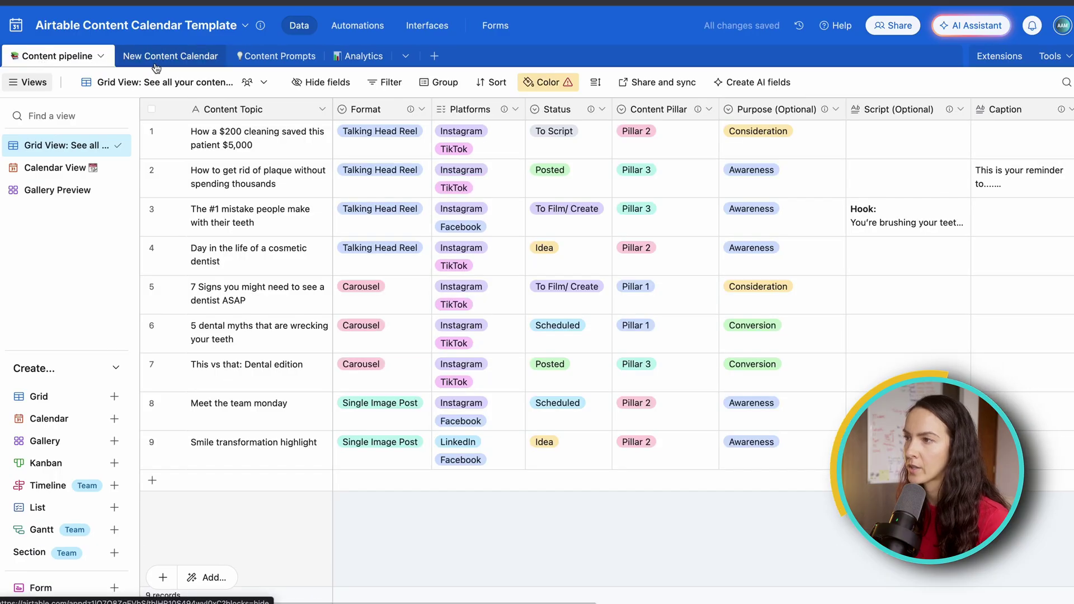
click(179, 55)
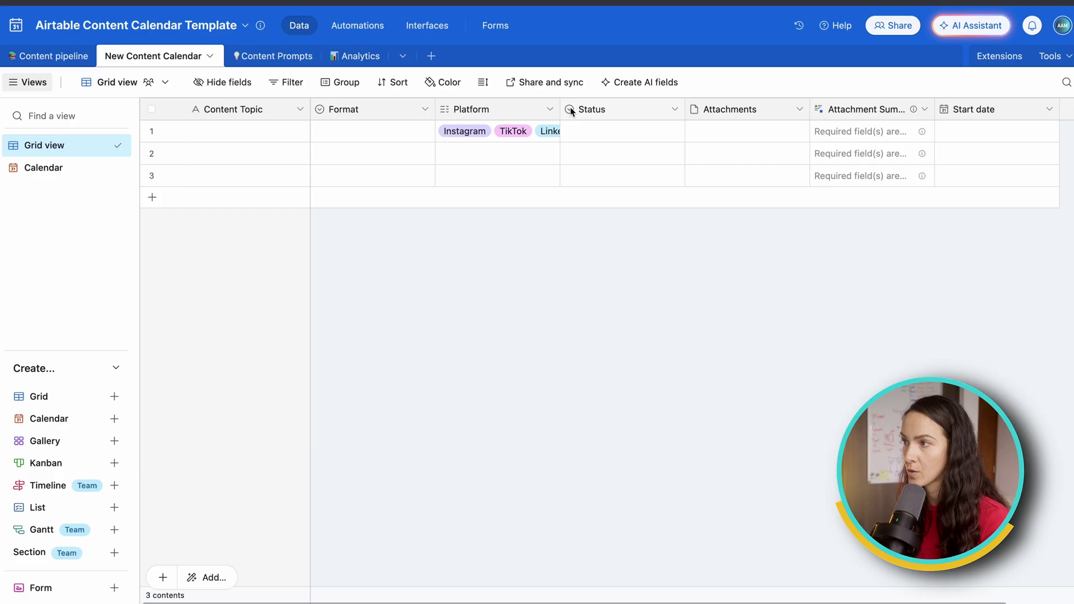
click(619, 111)
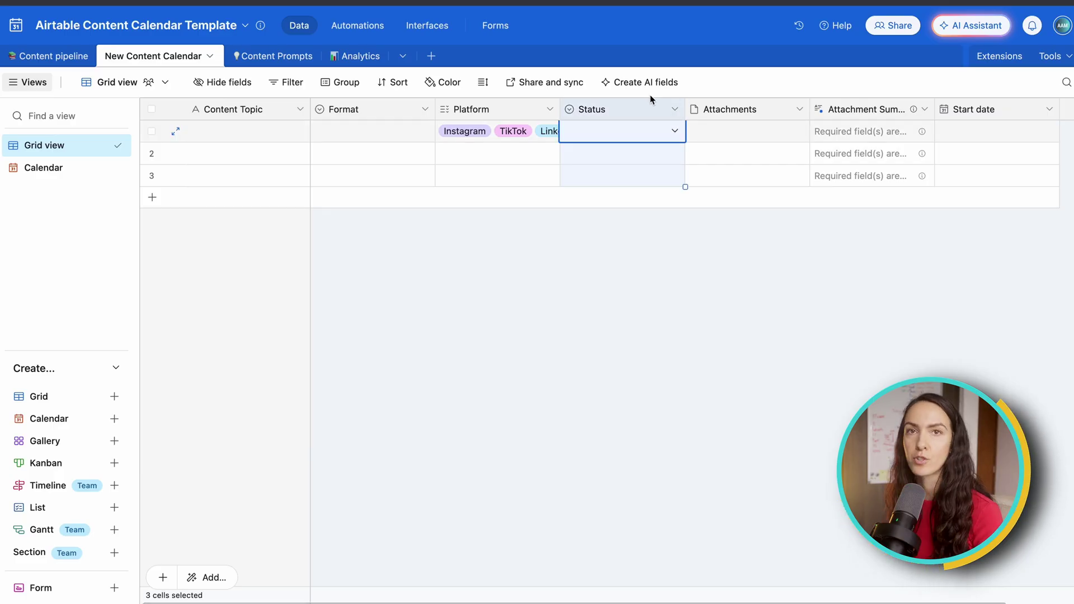
Step: Rename the Status options Todo, In progress and Done to Idea, To script and To film
click(674, 112)
click(635, 144)
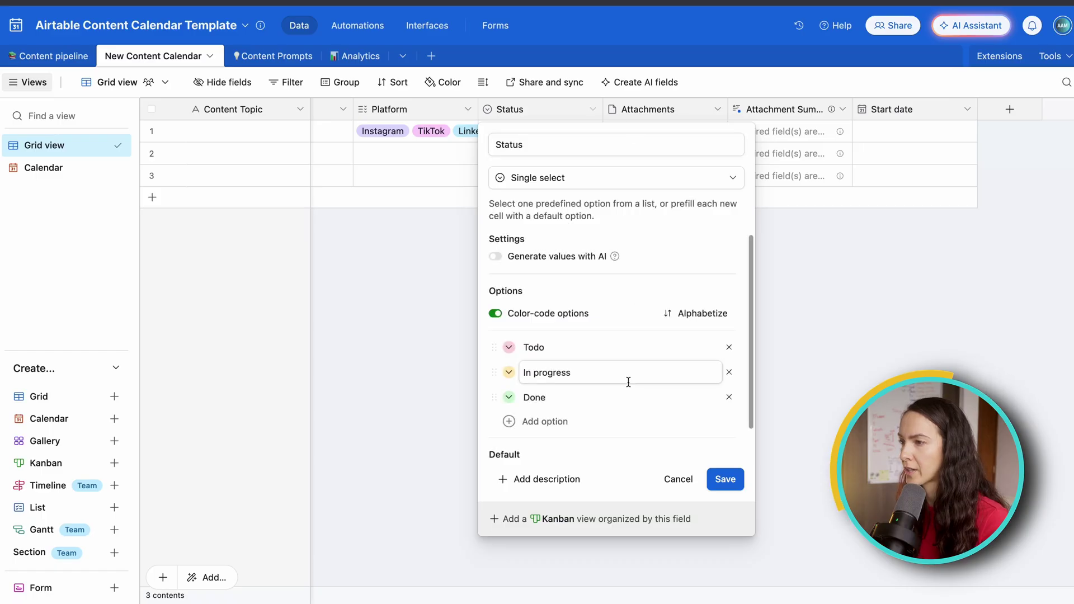
scroll(559, 367, down, 1)
double_click(553, 314)
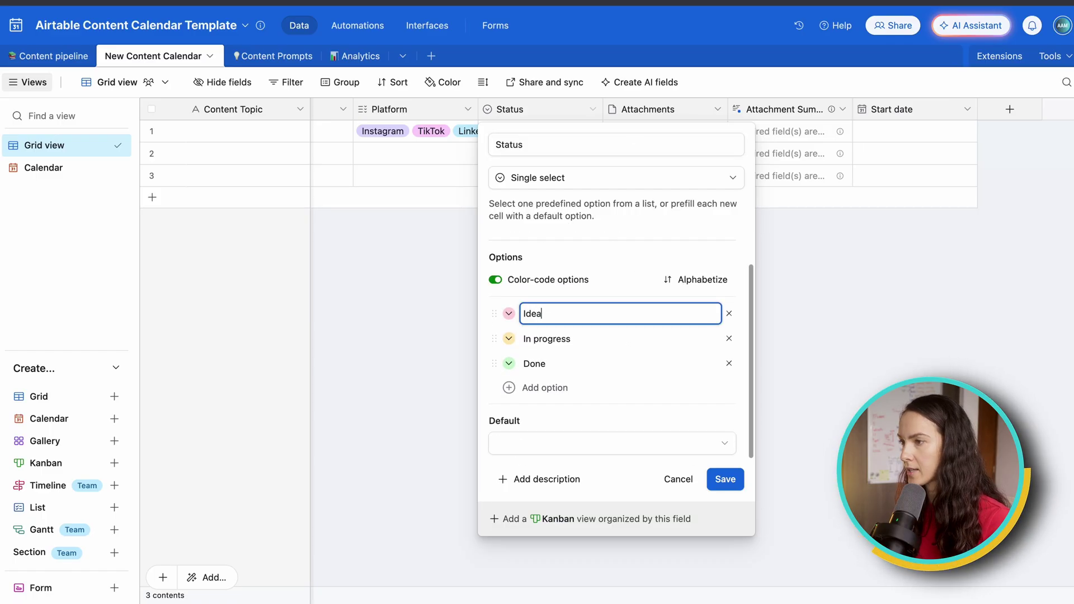
key(Tab)
text(To script)
key(Tab)
text(To )
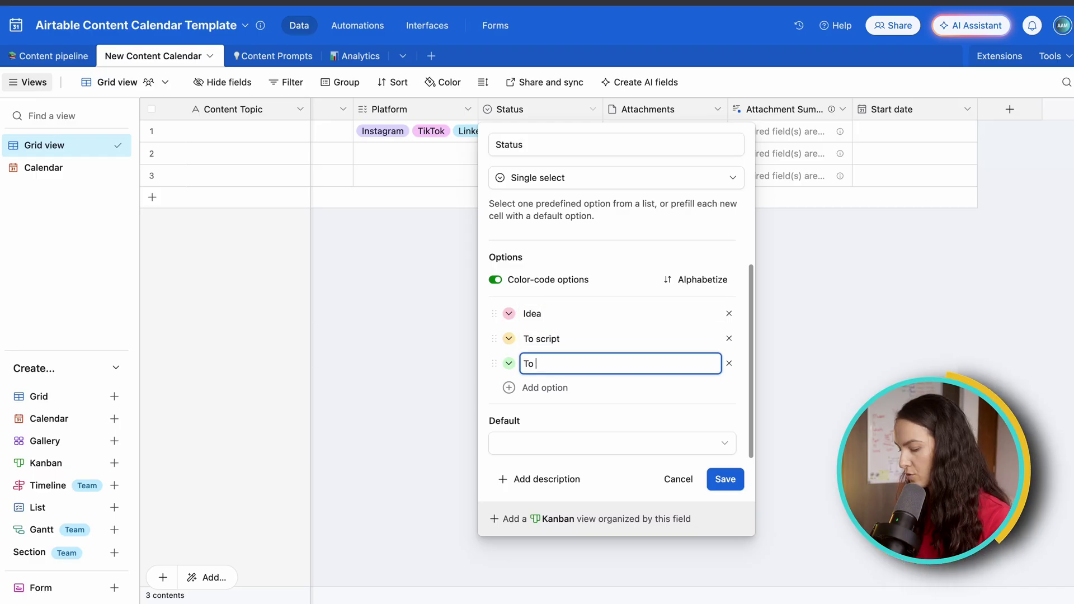
text(film)
Step: Add To edit and Scheduled as new Status options, plus another empty option
key(Return)
text(To edit)
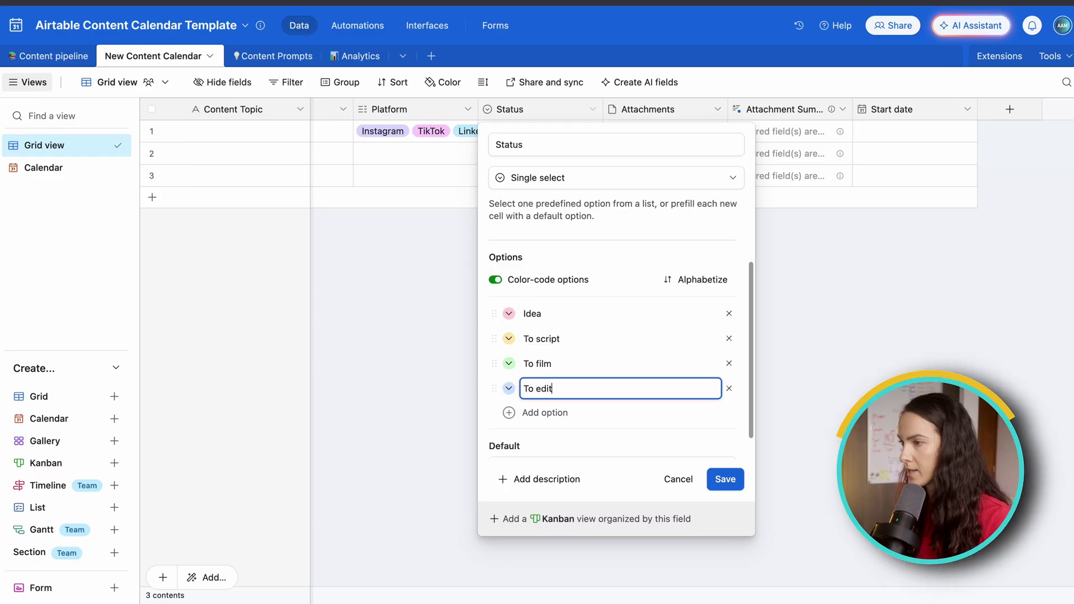
key(Return)
text(Scheduled)
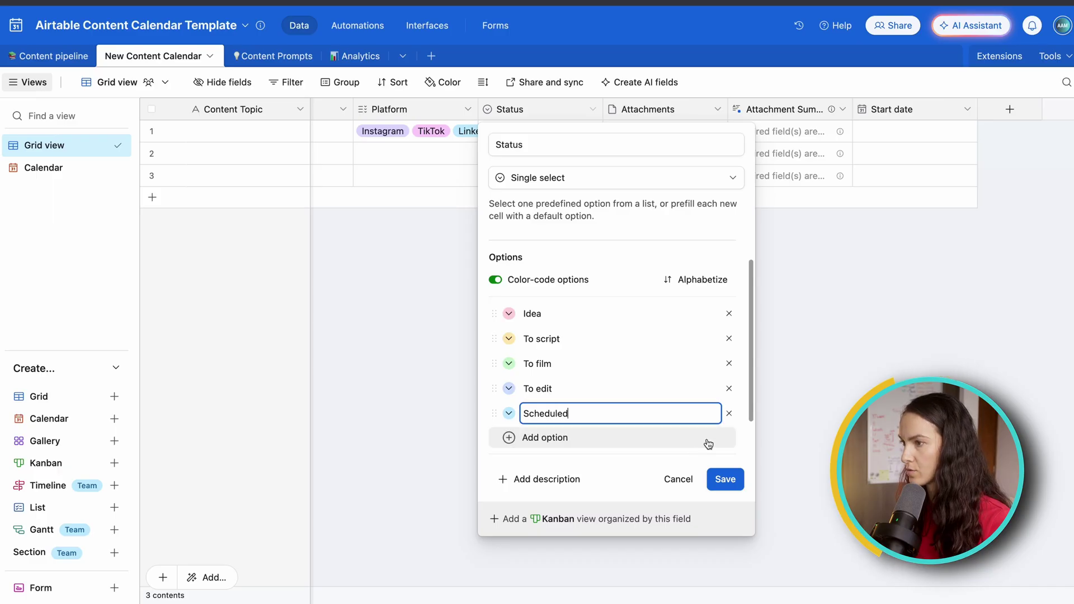
click(534, 437)
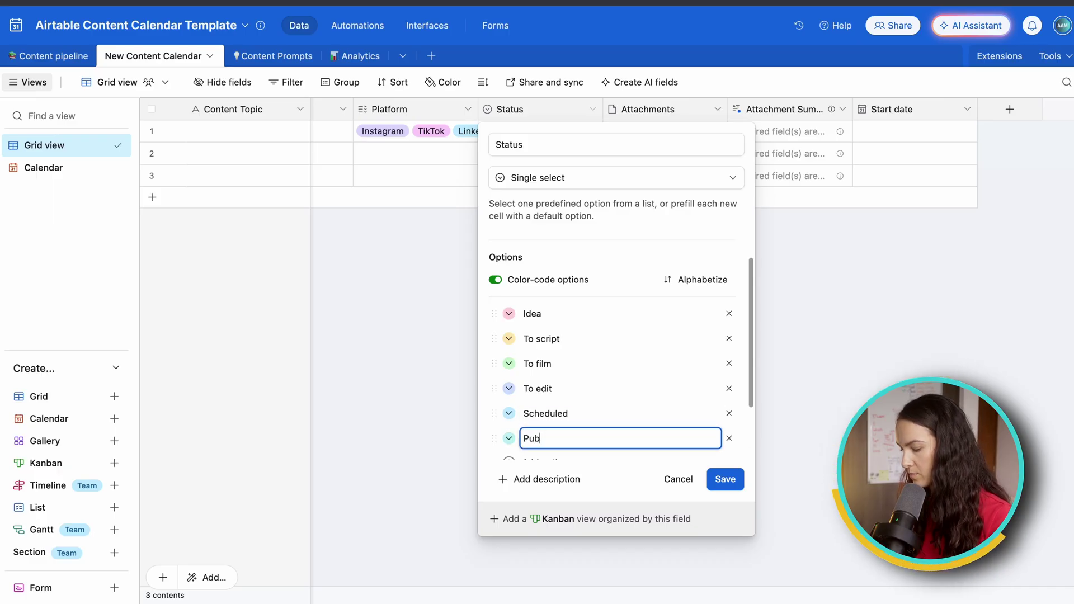
scroll(624, 388, down, 1)
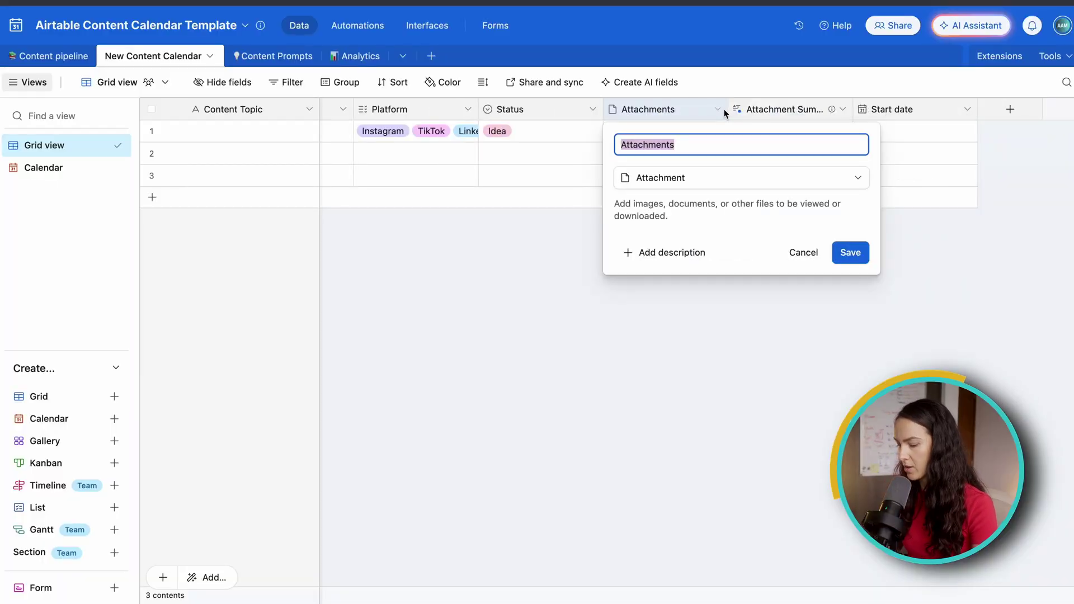
Step: Rename the Attachments field to Content Pillar and make it a single select
text(Content Pillar)
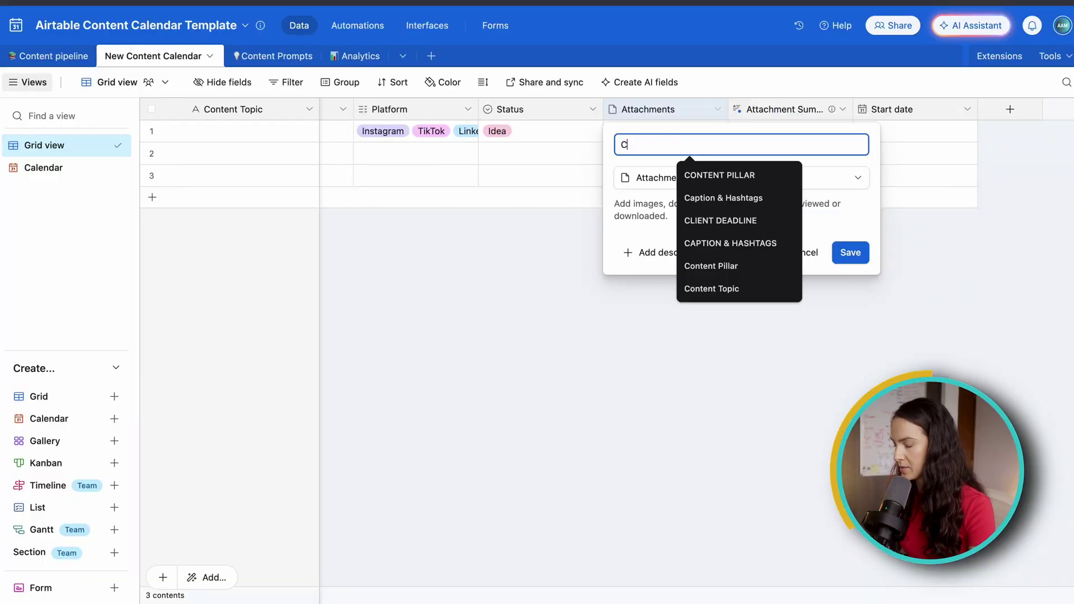
click(647, 178)
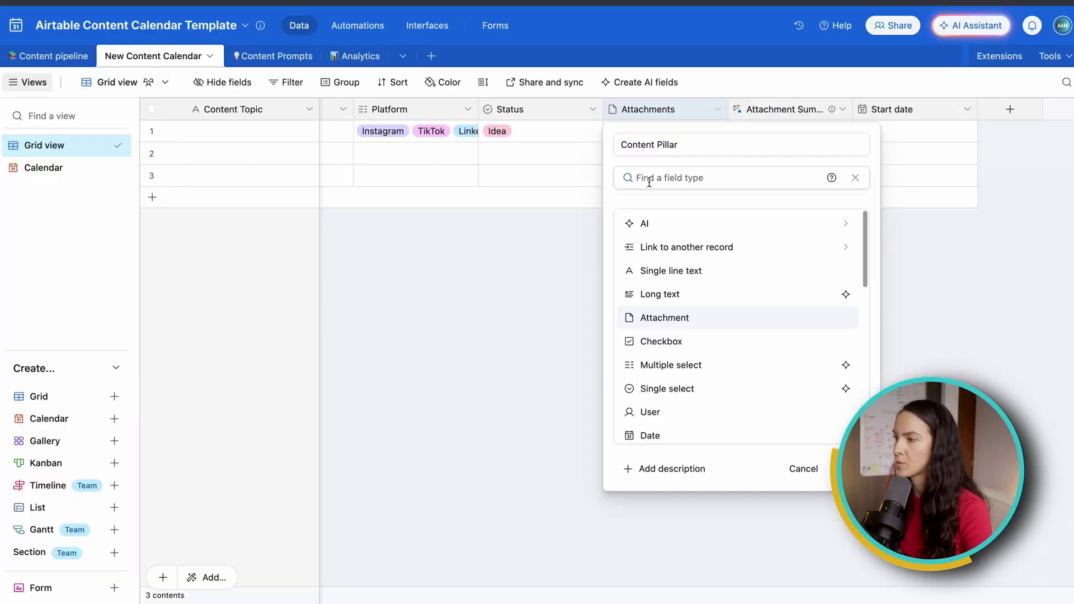
scroll(722, 319, down, 1)
click(727, 364)
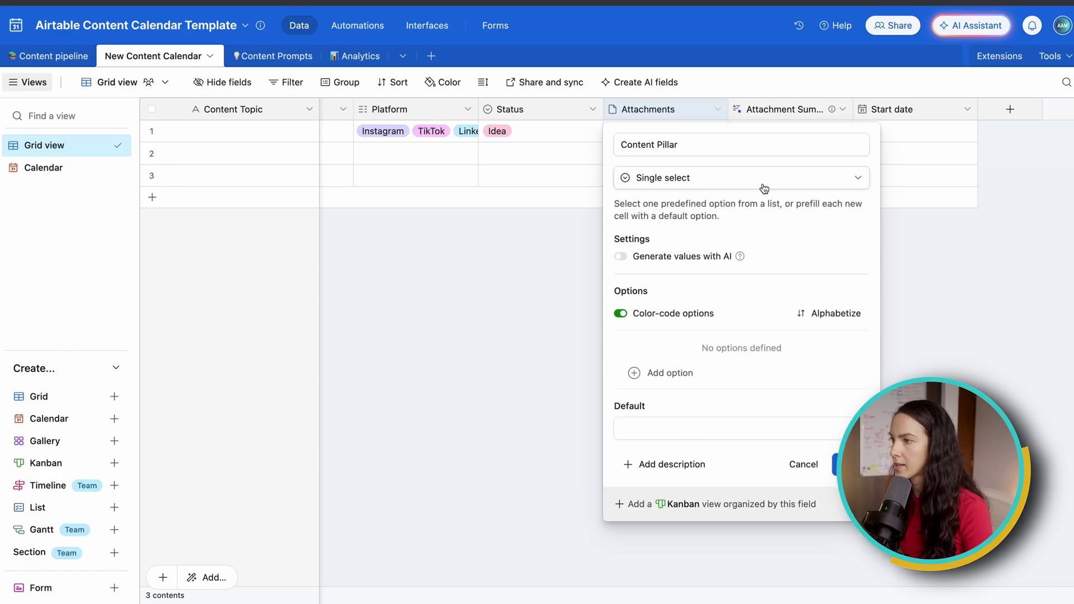
Step: Add options Pillar 1, Pillar 2 and Pillar, then save and confirm the change
click(739, 342)
text(Pillar 1)
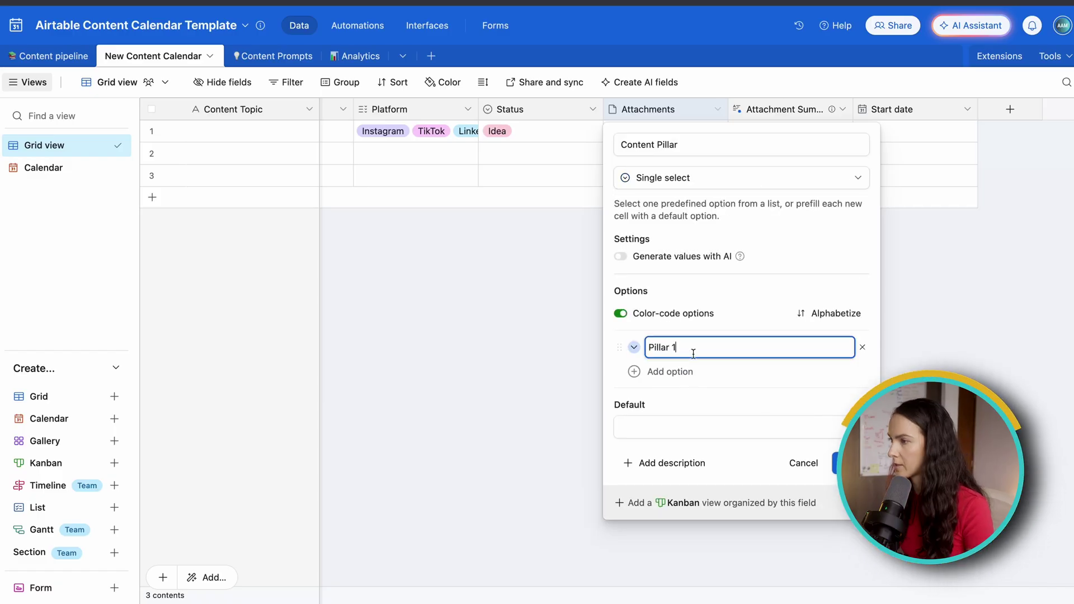
key(Return)
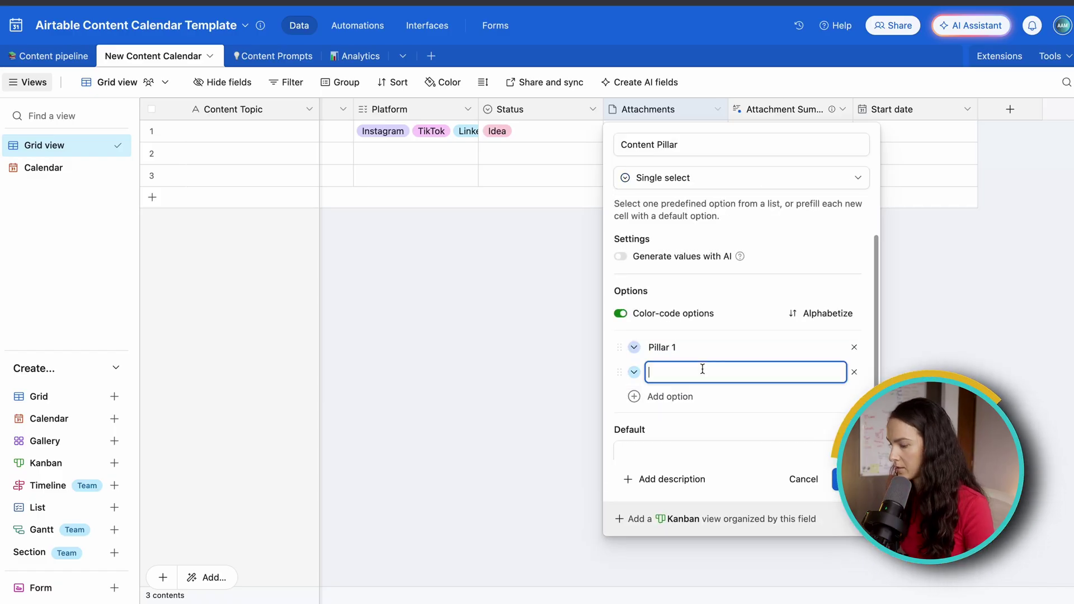
text(Pillar 2)
key(Return)
text(Pillar)
click(846, 479)
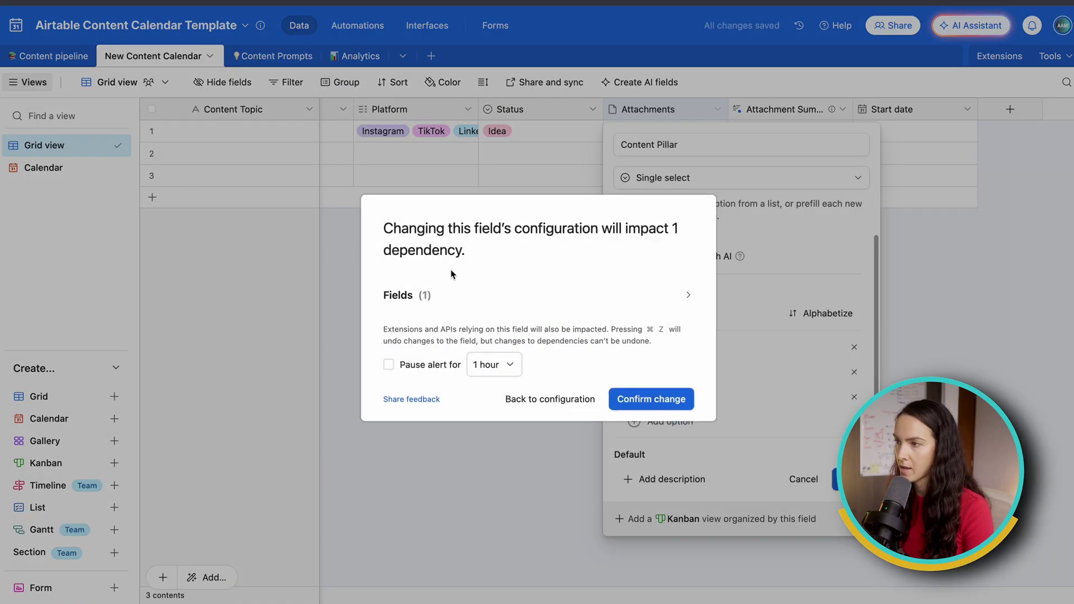
click(671, 400)
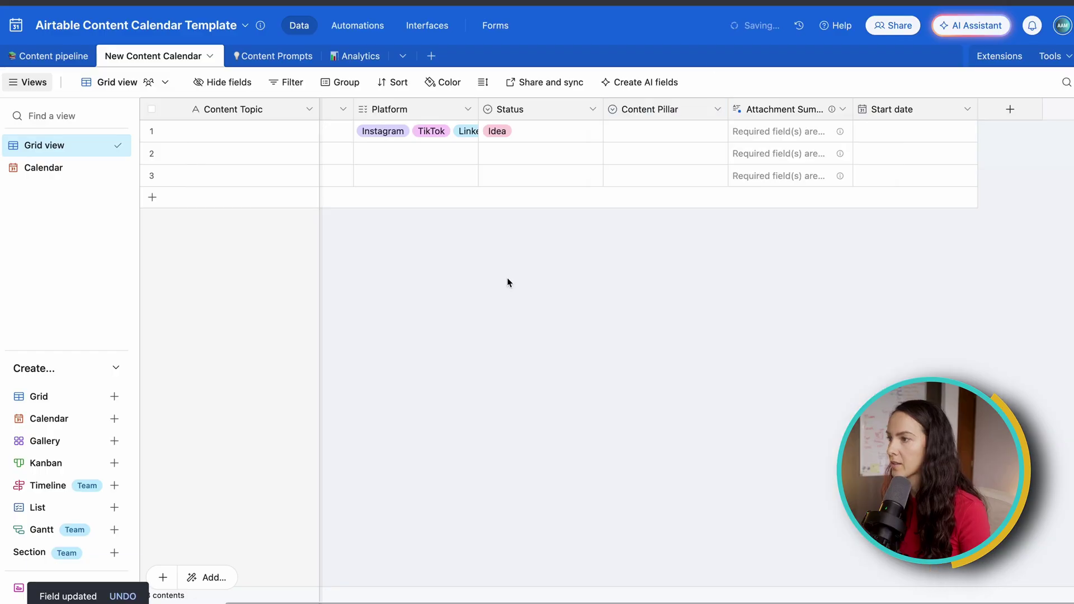
Step: Rename the Start date field to Post Date using the Friendly date format
click(54, 56)
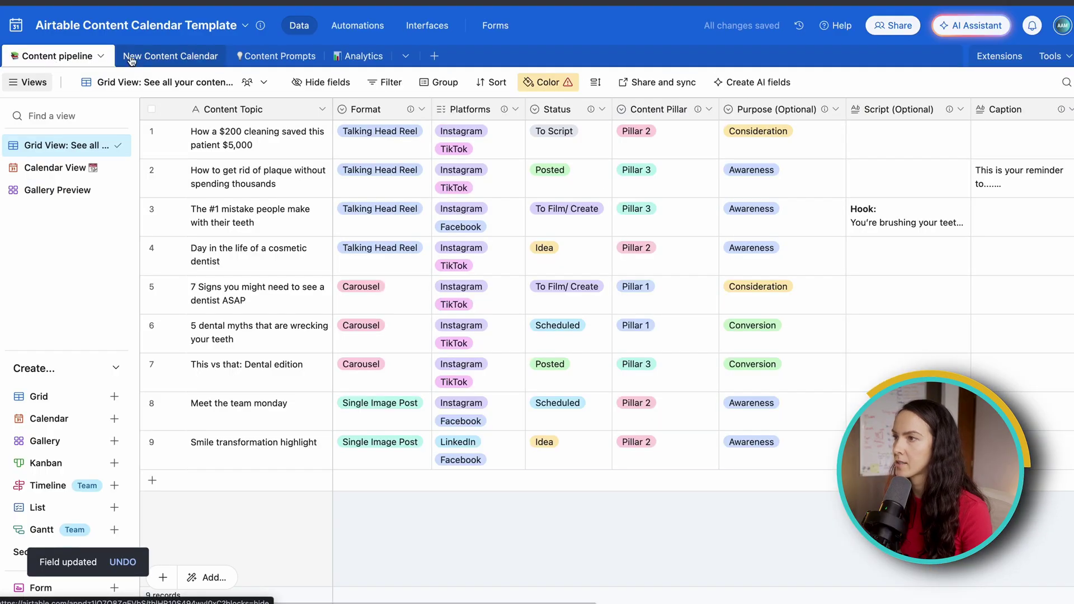
click(154, 56)
click(50, 56)
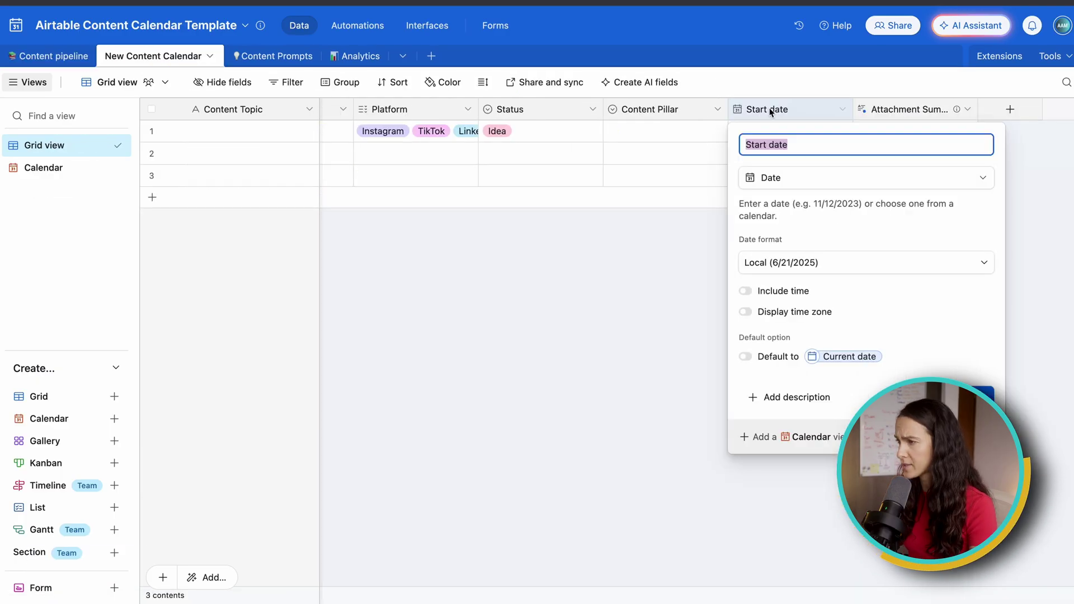
text(Post )
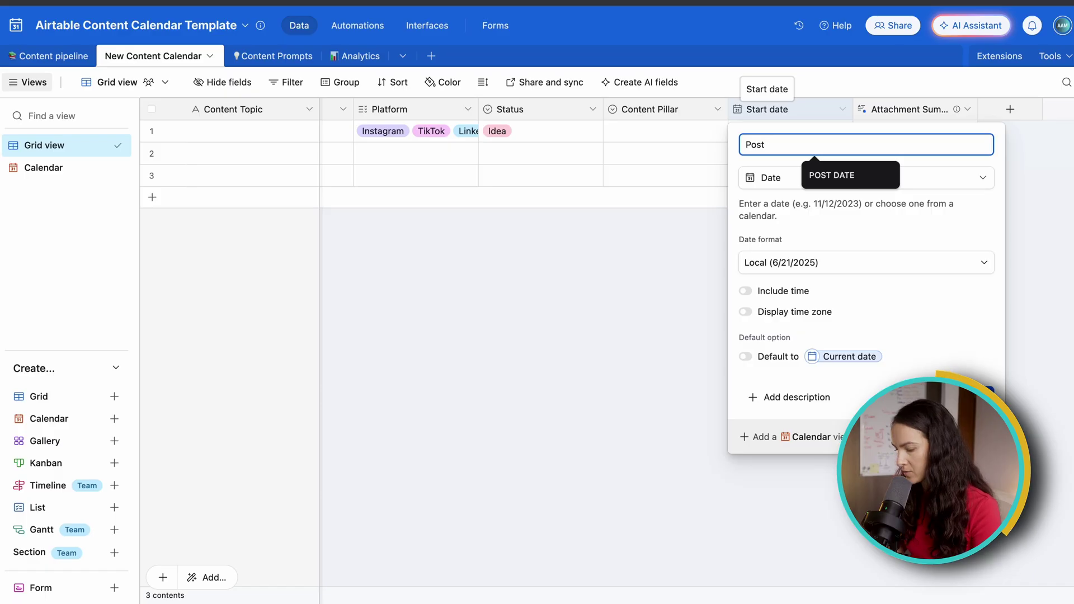
text(Date)
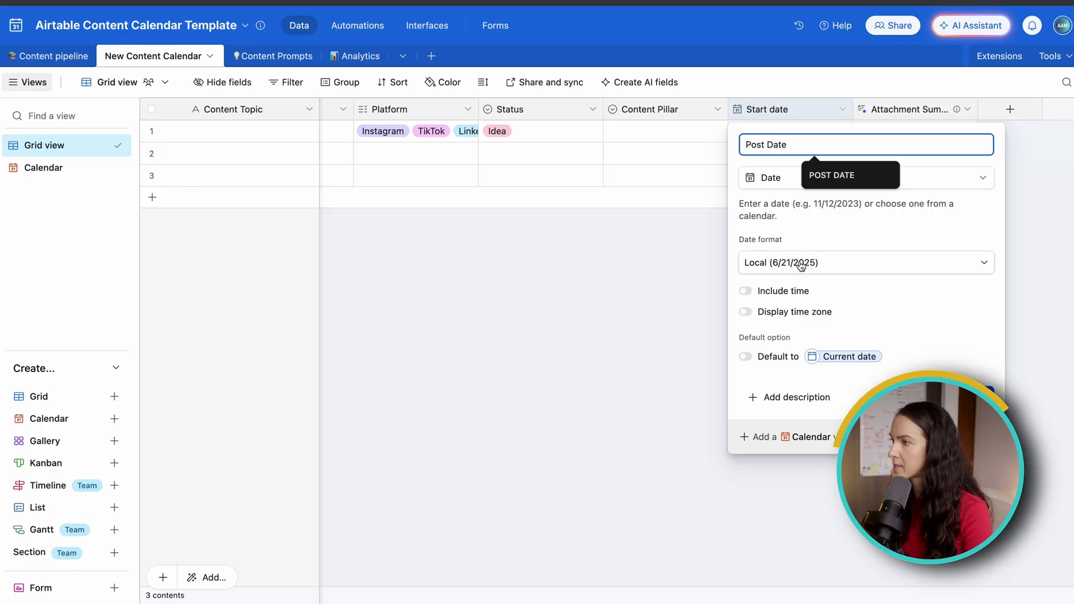
click(802, 264)
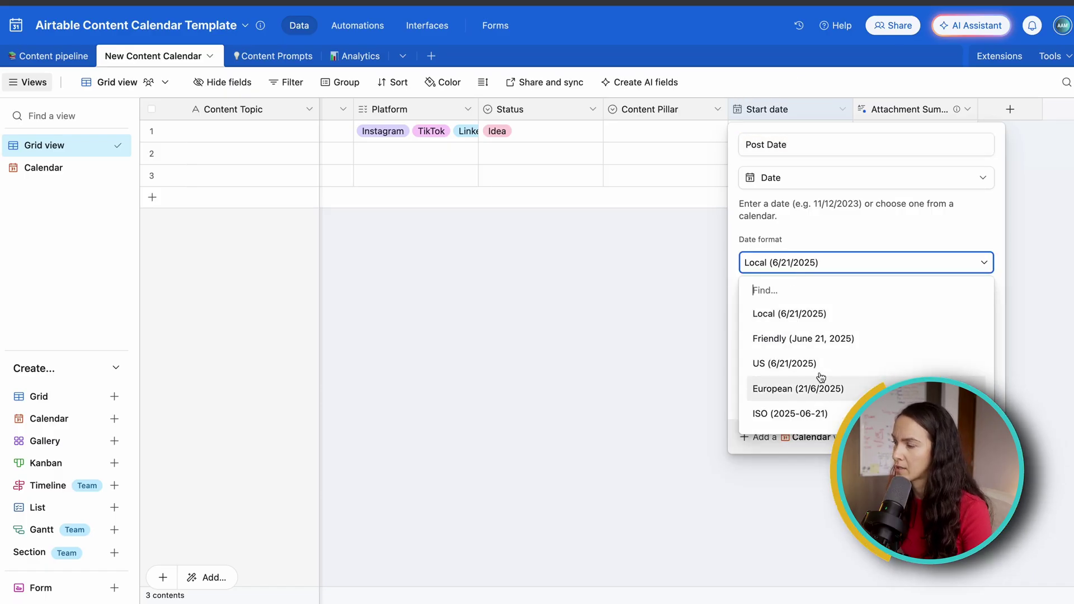
click(840, 337)
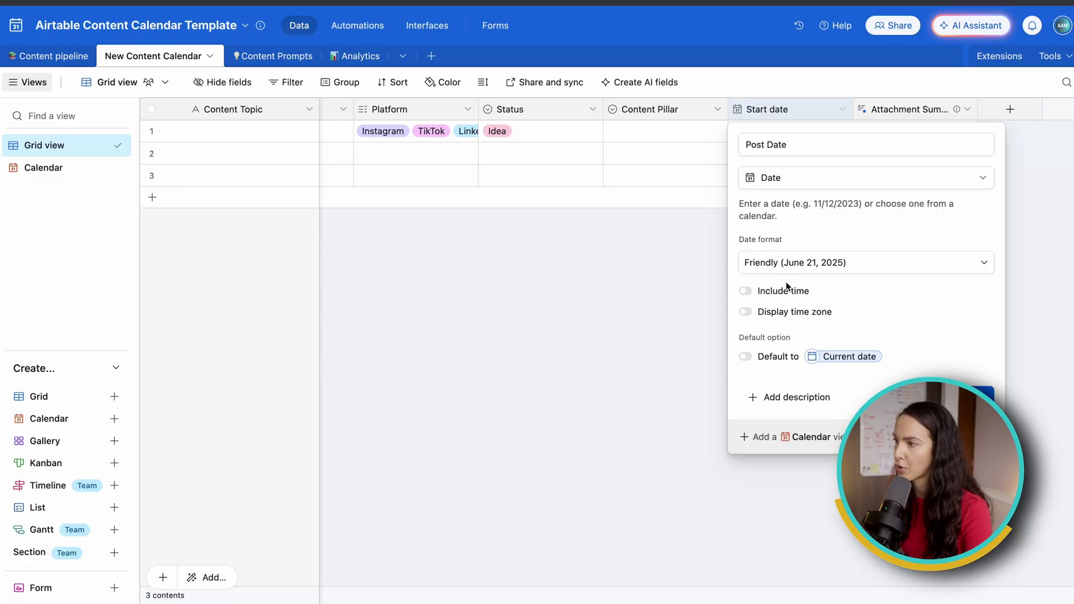
click(983, 395)
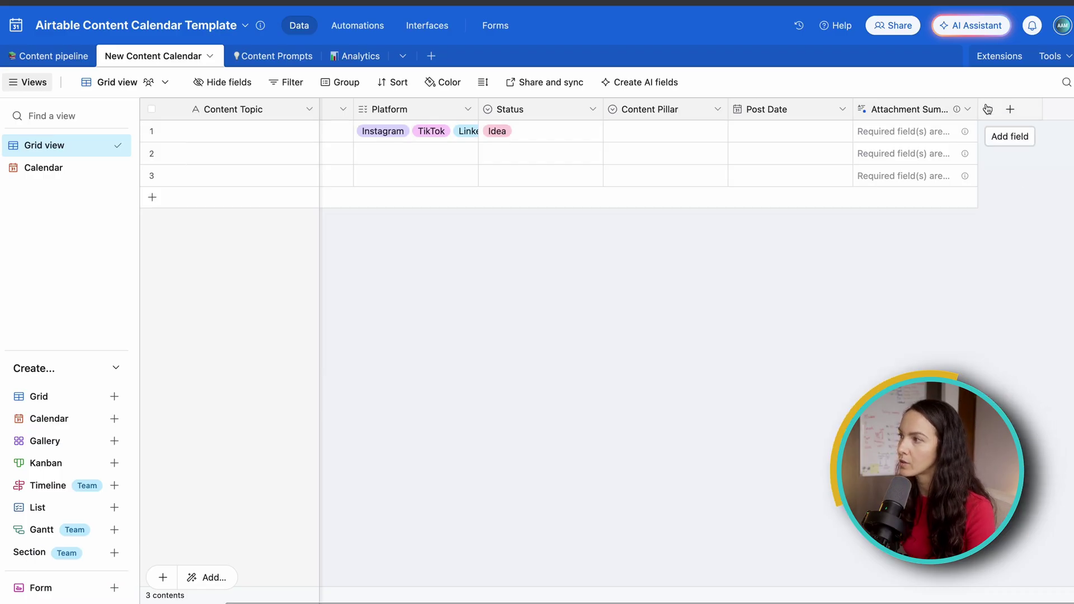
Step: Create a rich-text long text field Caption + Hashtags and move it between Content Pillar and Post Date
click(1011, 110)
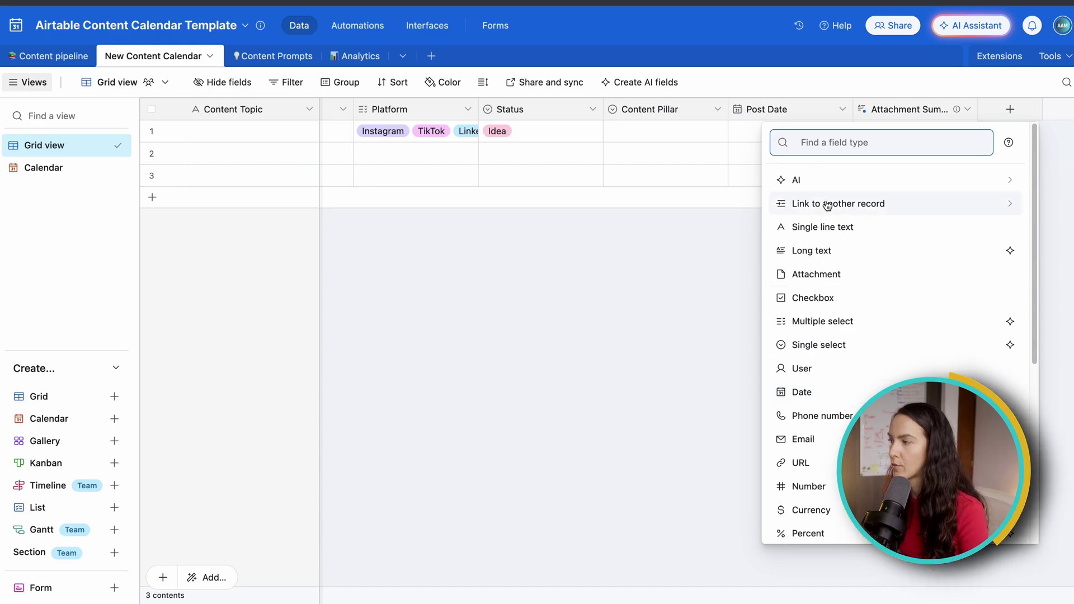
click(814, 250)
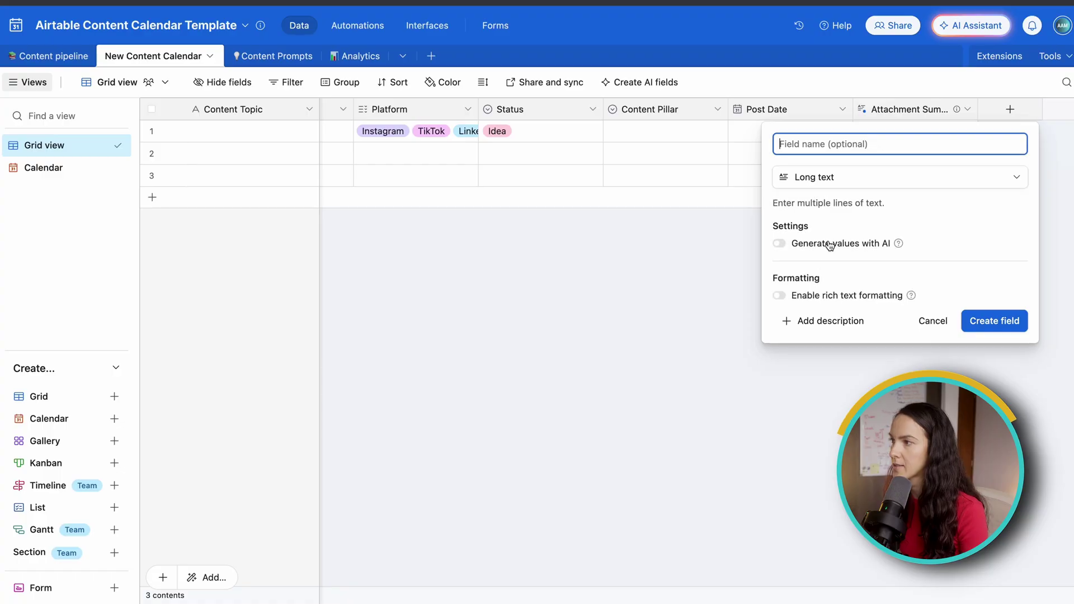
text(Caption + Hash)
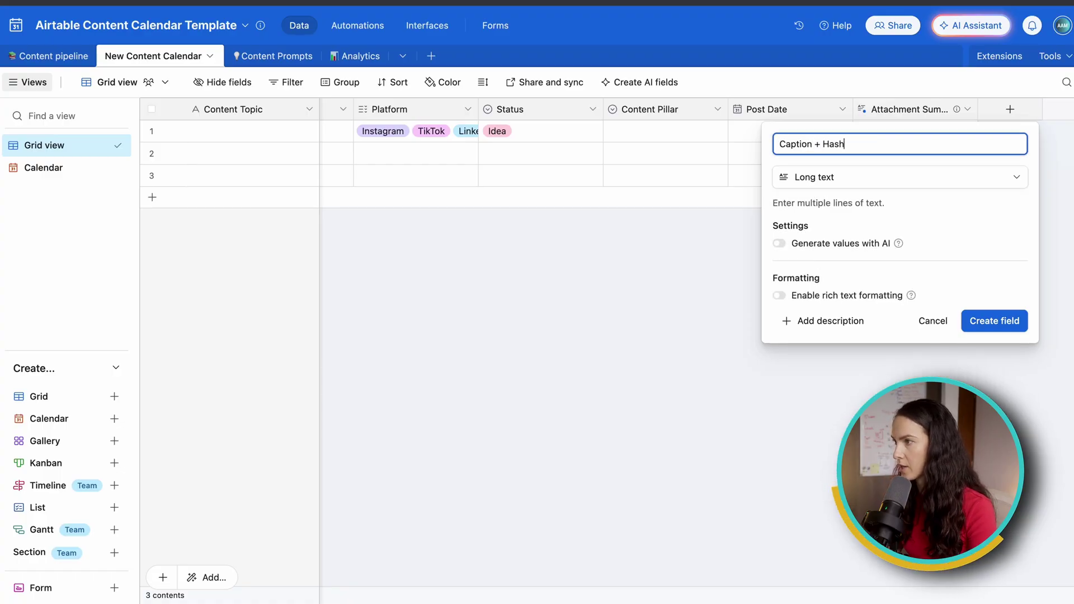
text(tags)
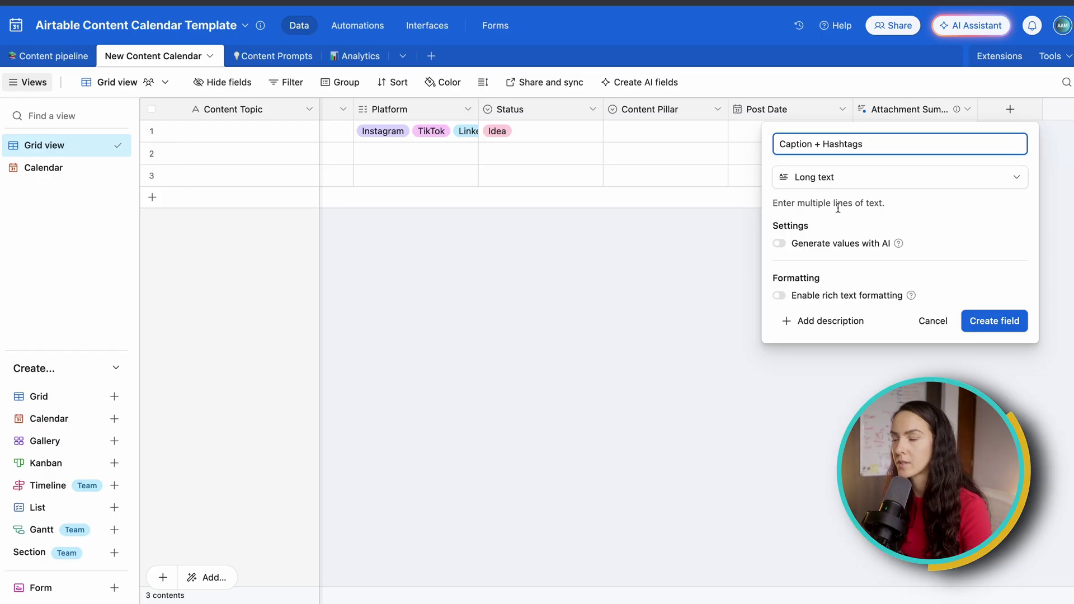
click(782, 296)
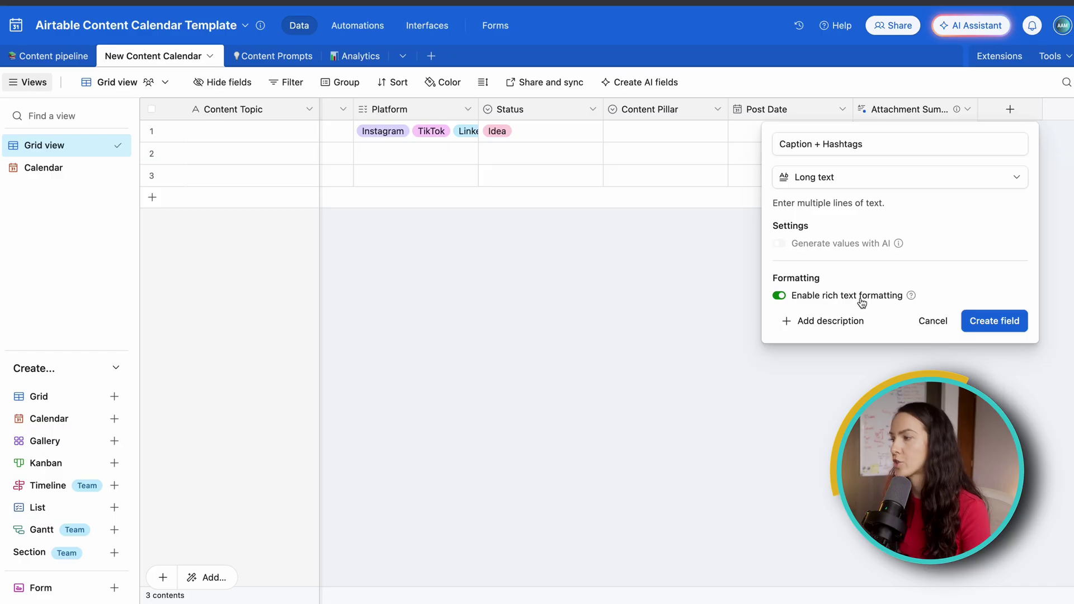
click(1010, 330)
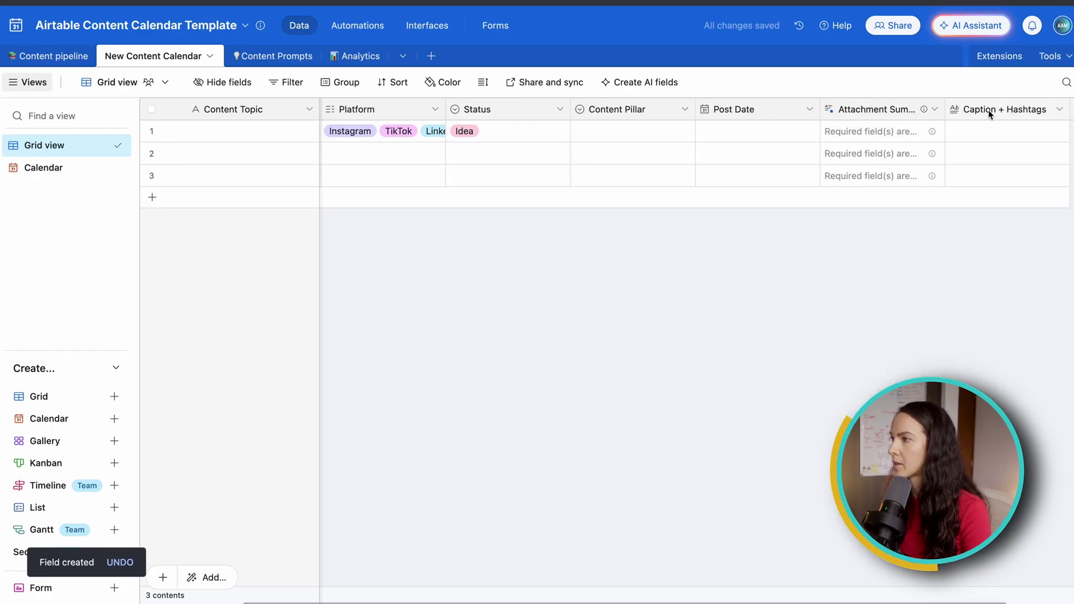
drag(850, 110, 692, 137)
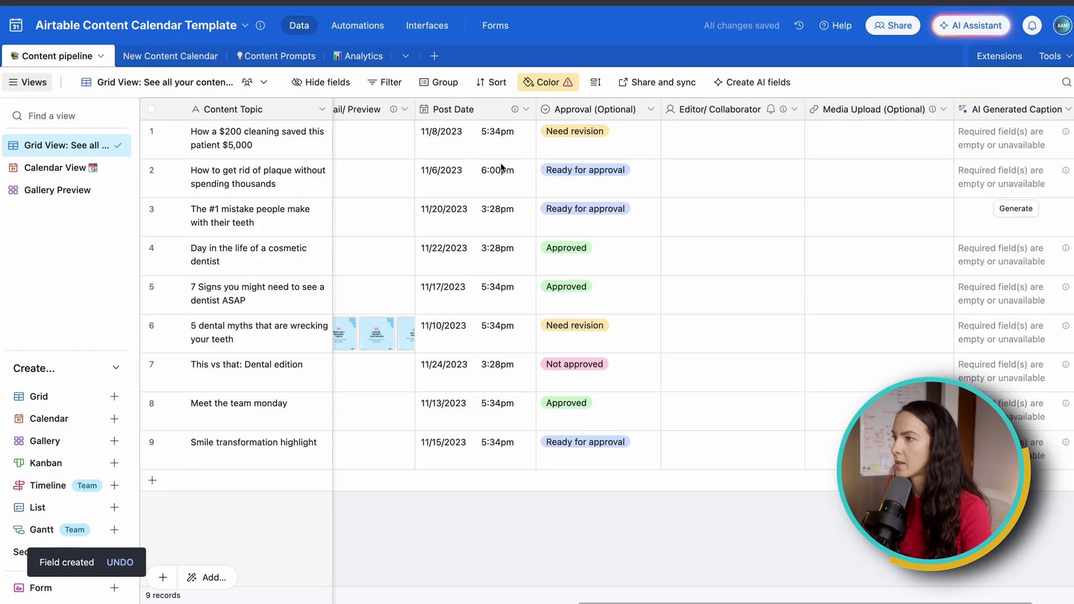
scroll(573, 200, left, 5)
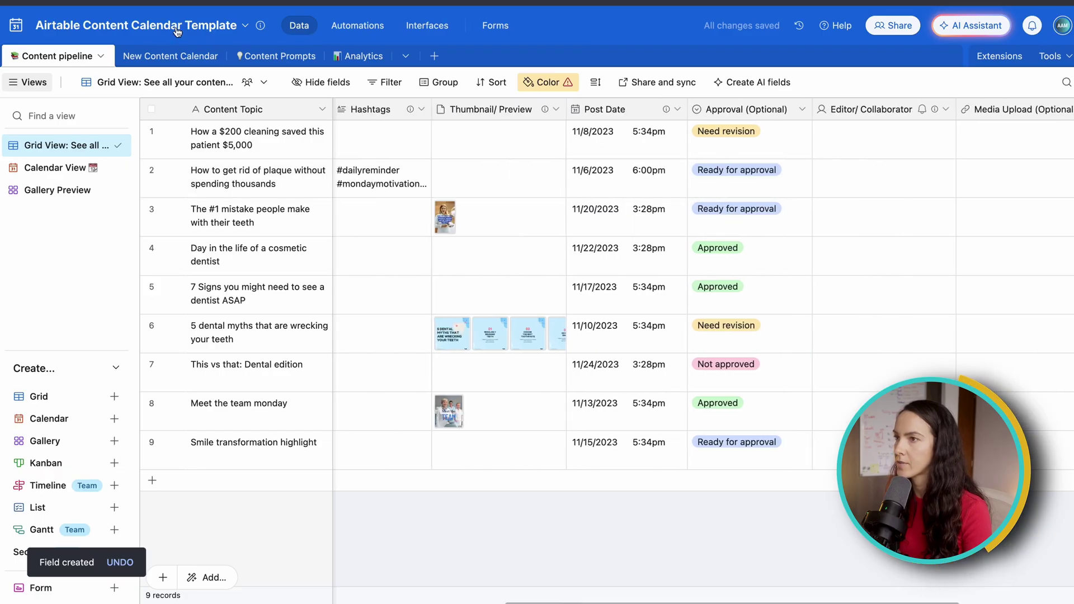
Step: Create a Thumbnail attachment field and move it just before Post Date
click(143, 63)
scroll(844, 158, right, 3)
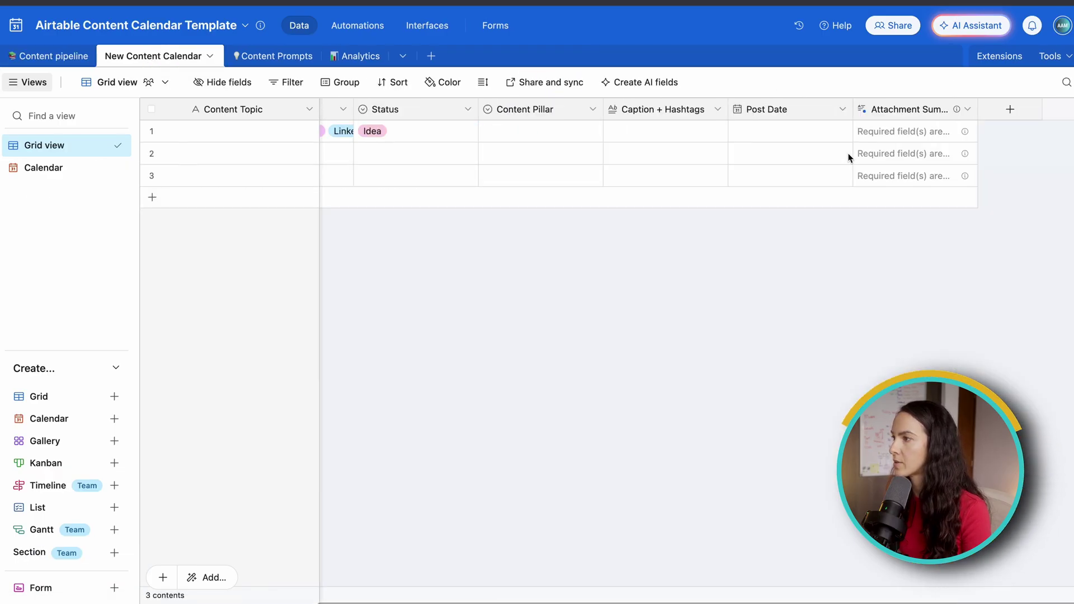
click(1021, 111)
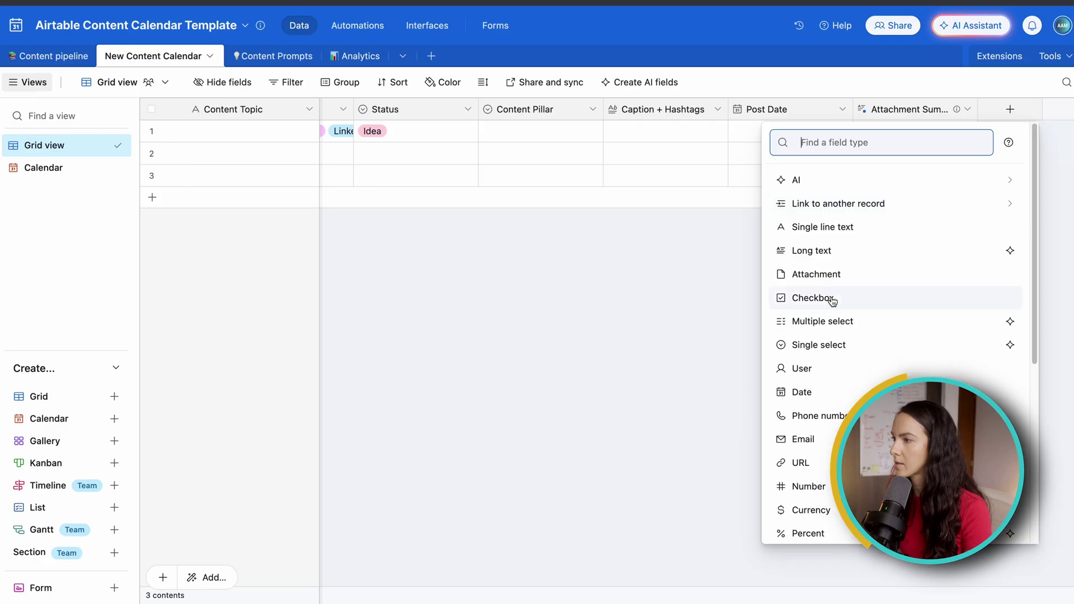
click(824, 274)
text(Thumbnail)
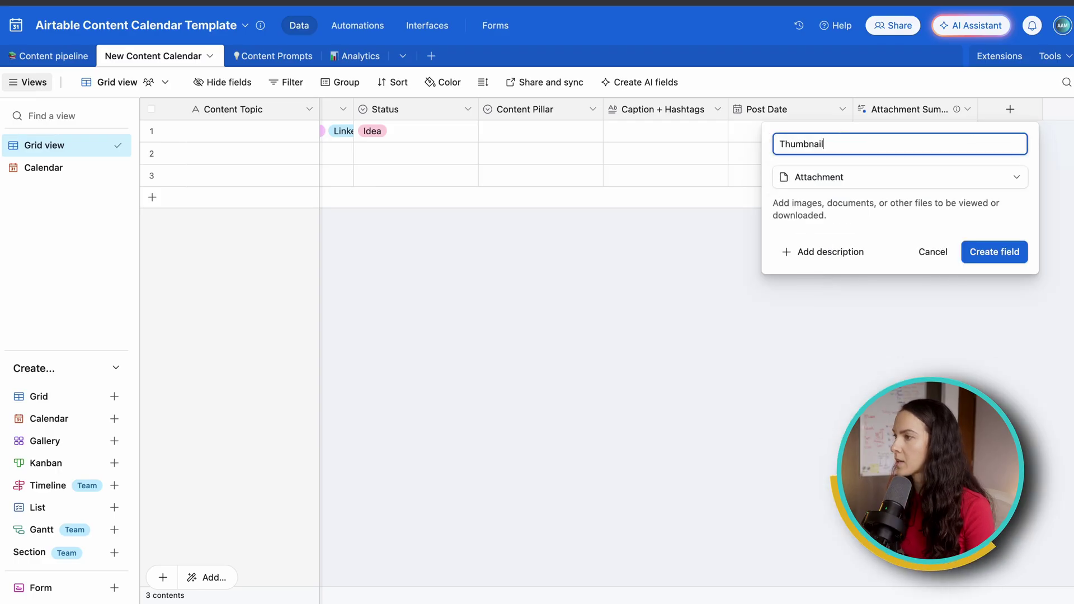
click(987, 251)
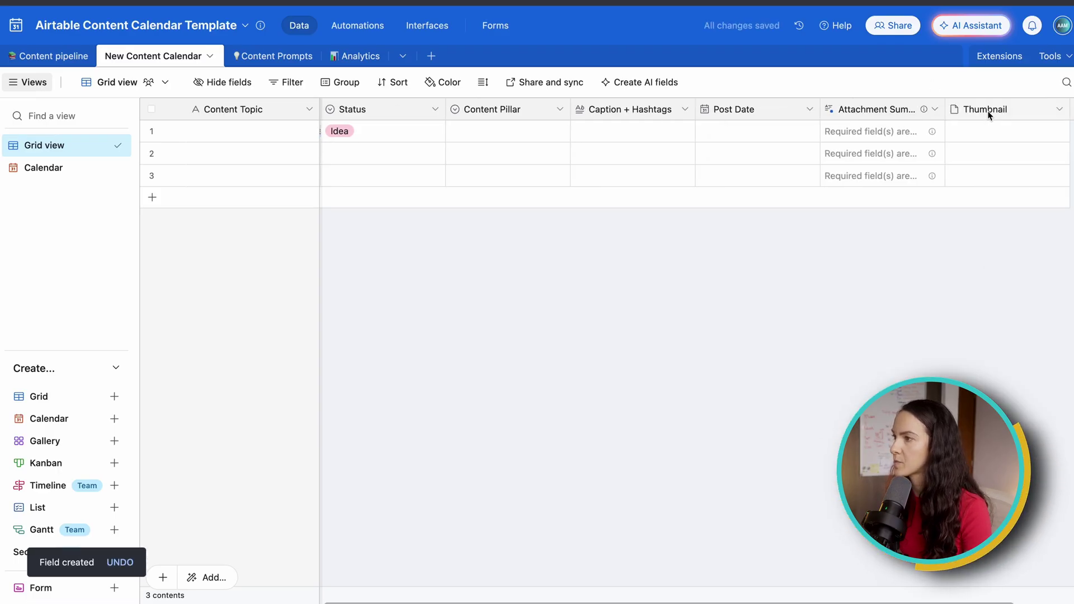
drag(986, 109, 701, 111)
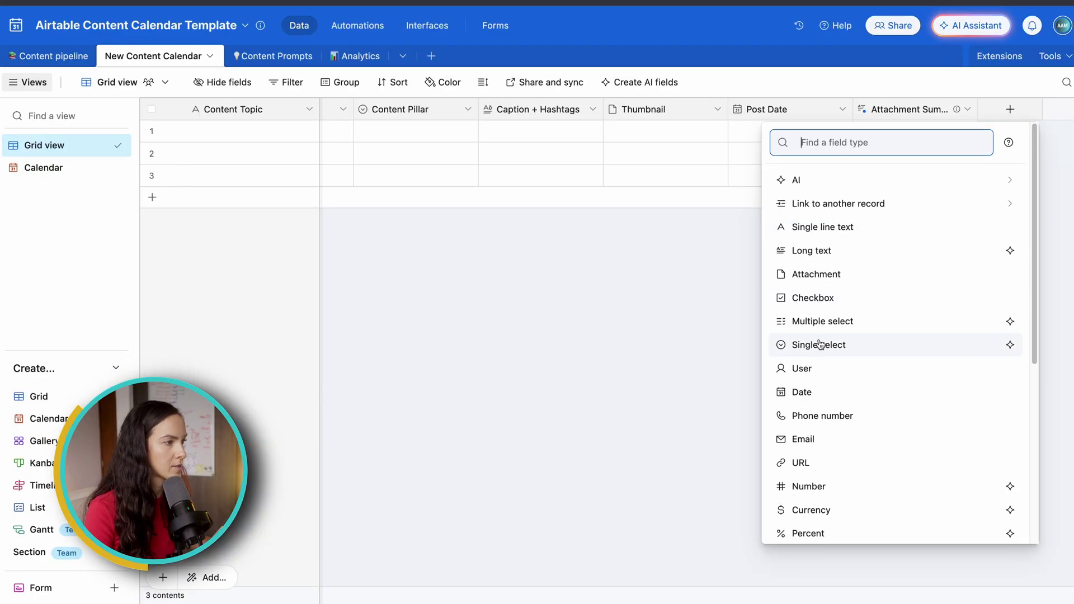
Step: Create a single-select Approval field with Approved, Needs revision and Not approved, placed after Thumbnail
click(820, 350)
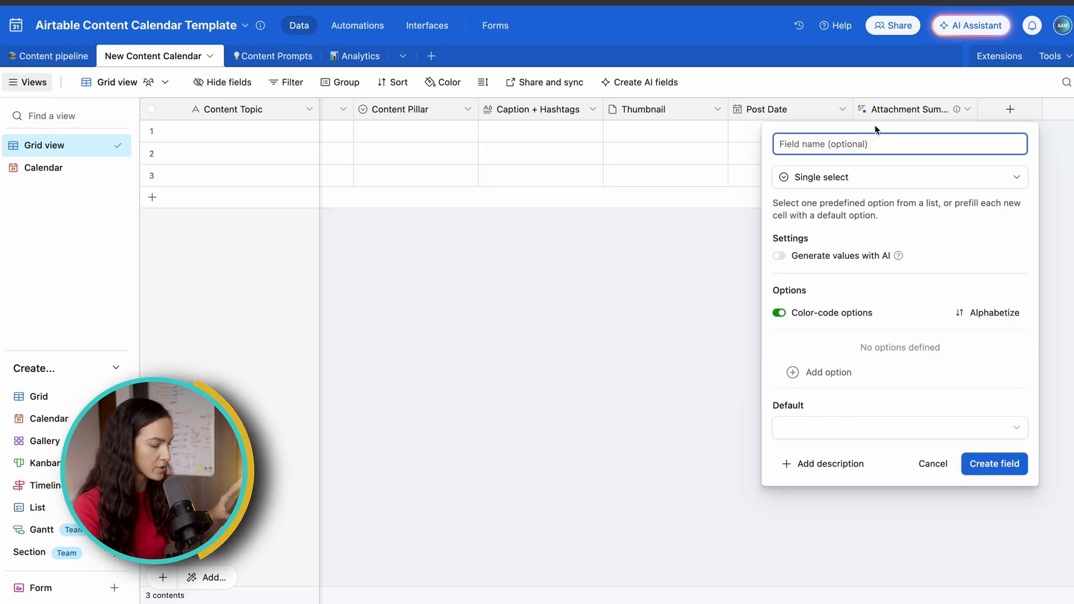
text(Approval)
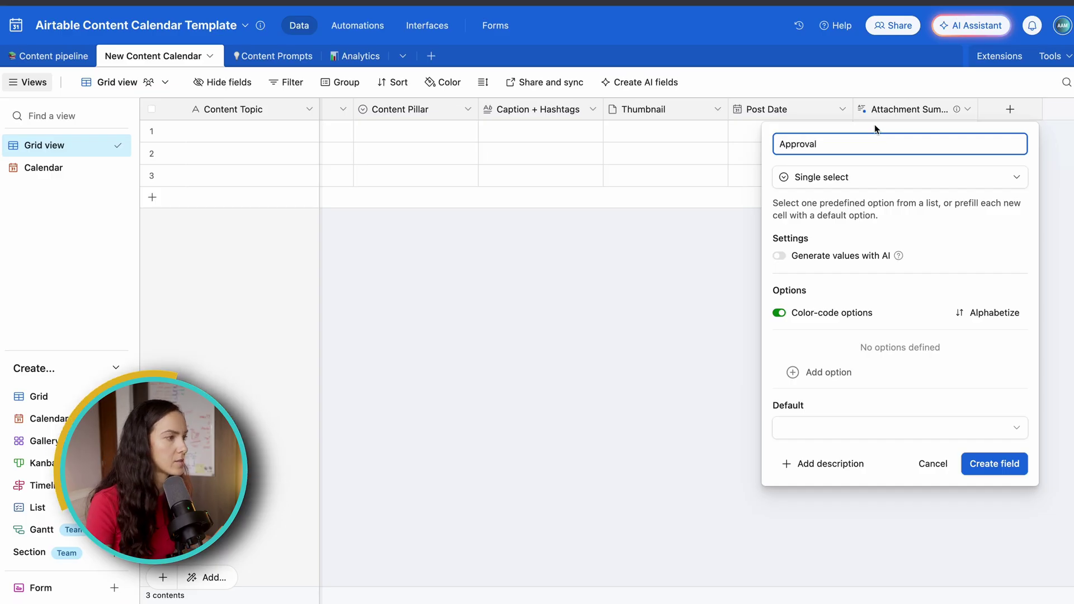
click(855, 339)
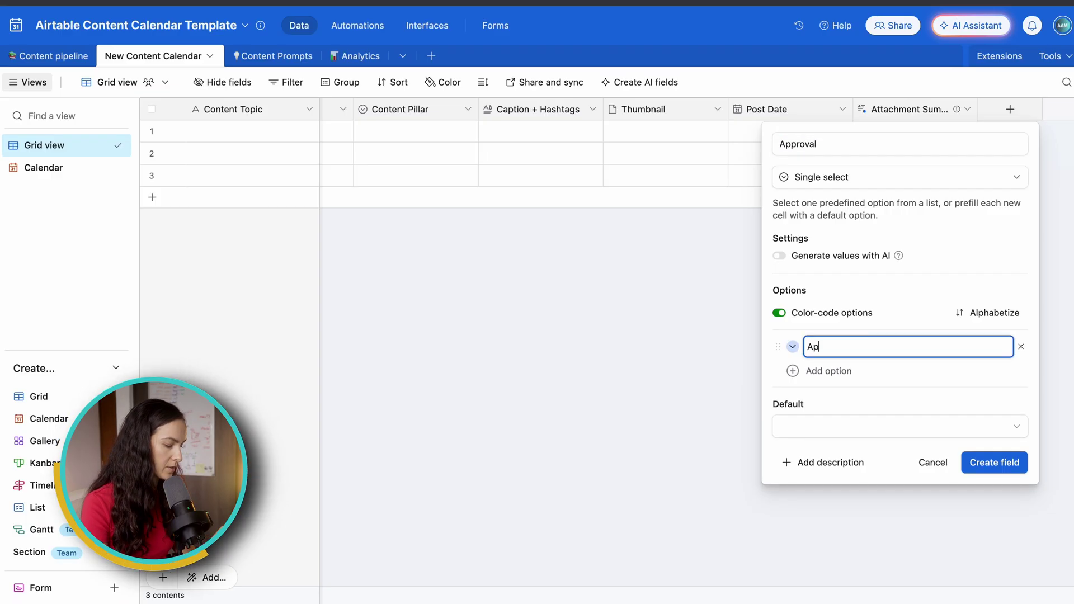
text(Approved)
click(884, 383)
text(Needs revision)
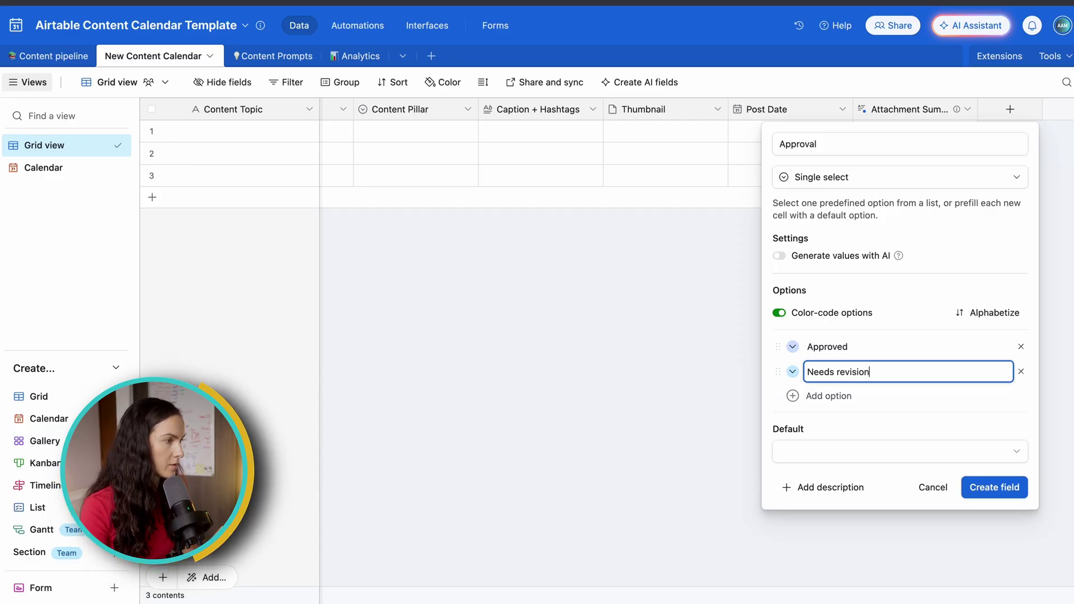
click(858, 399)
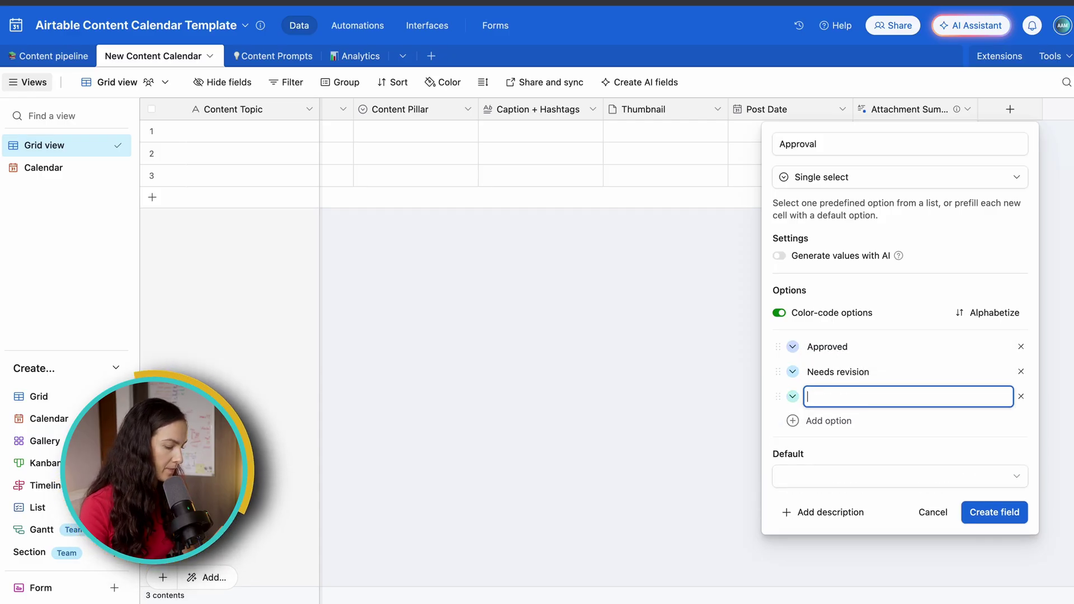
text(Not approved)
key(Return)
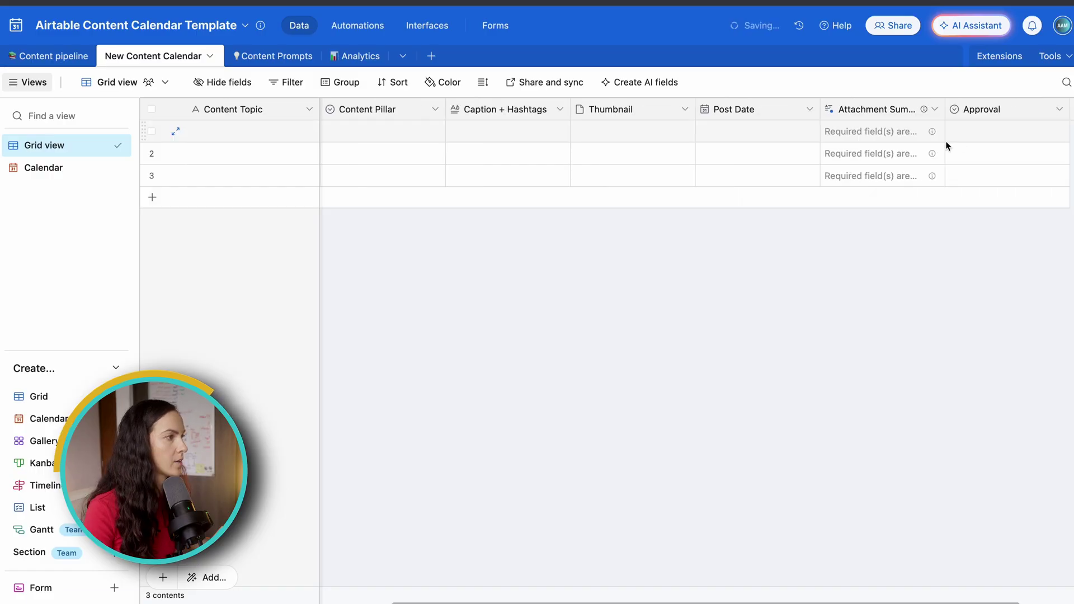
drag(988, 109, 722, 111)
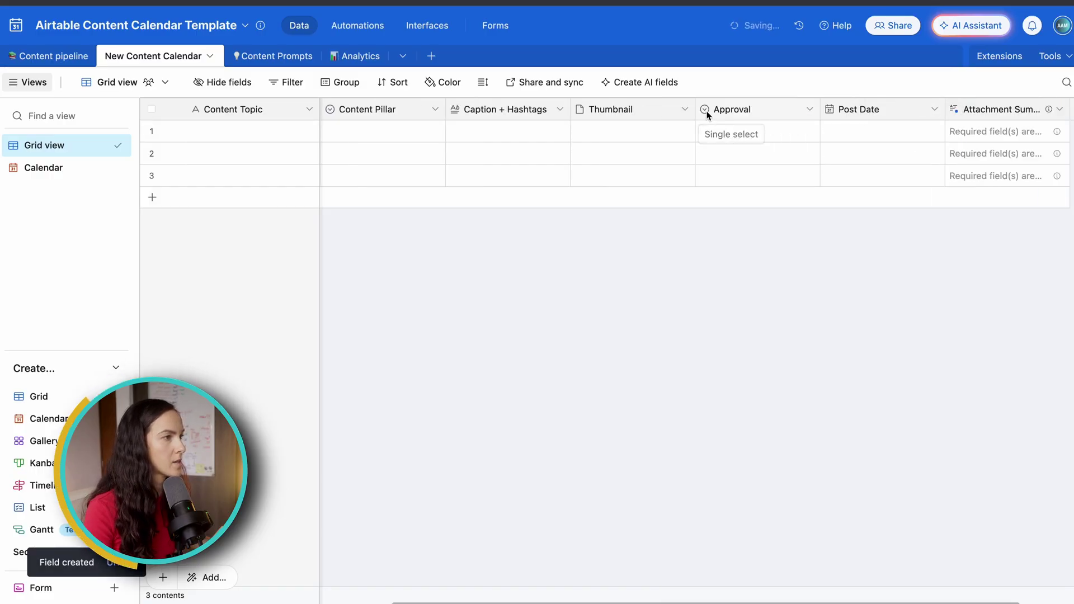
Step: Add a Collaborator user field between Approval and Post Date, then return to Content pipeline
scroll(837, 132, right, 3)
click(1010, 109)
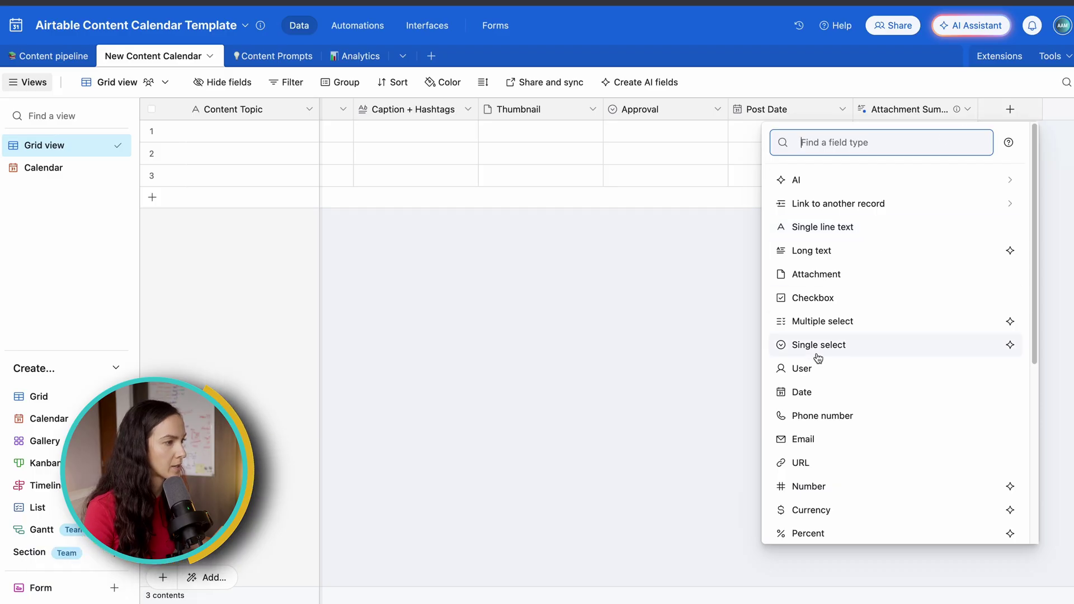
click(802, 368)
click(1006, 352)
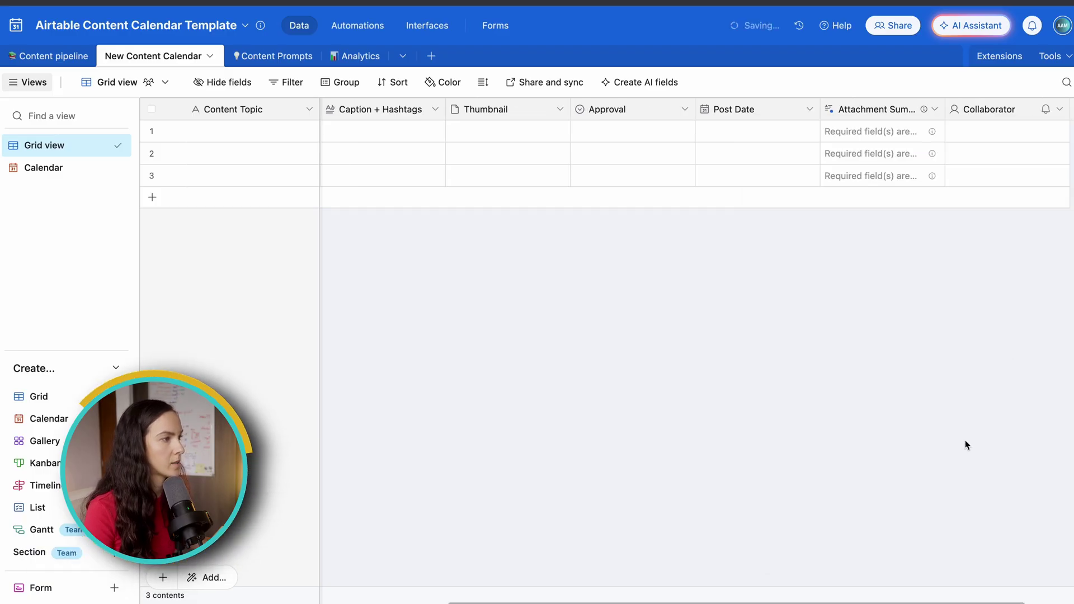
drag(1029, 119, 699, 112)
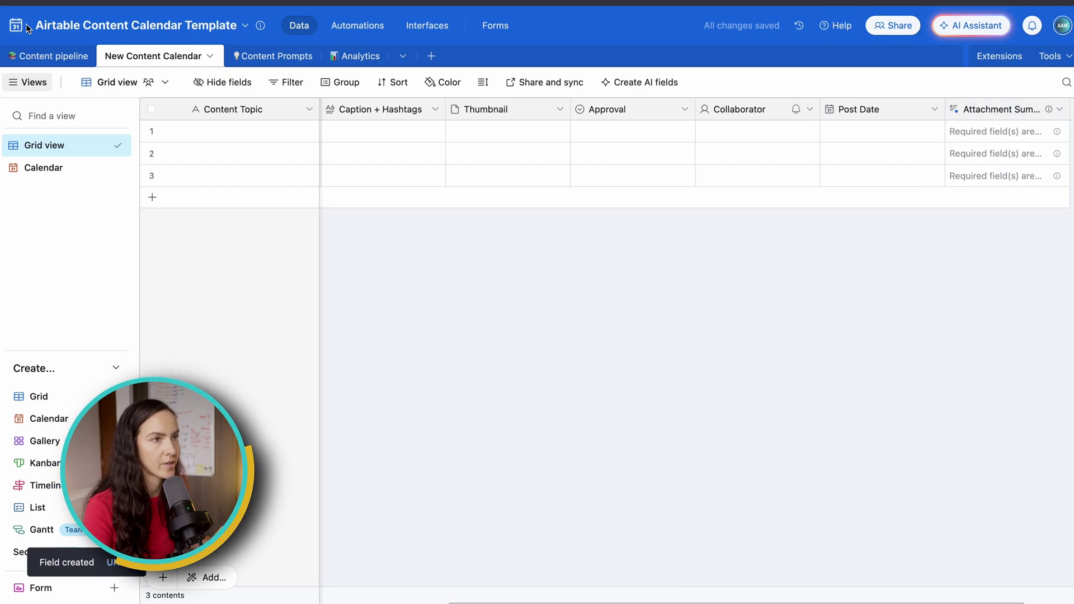
click(56, 56)
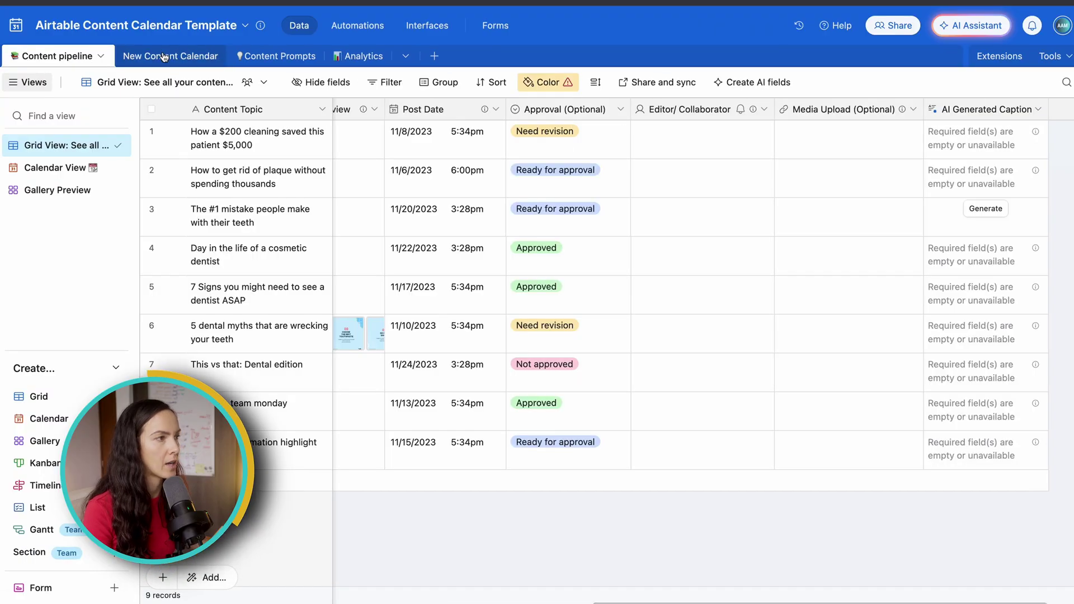
scroll(797, 129, right, 3)
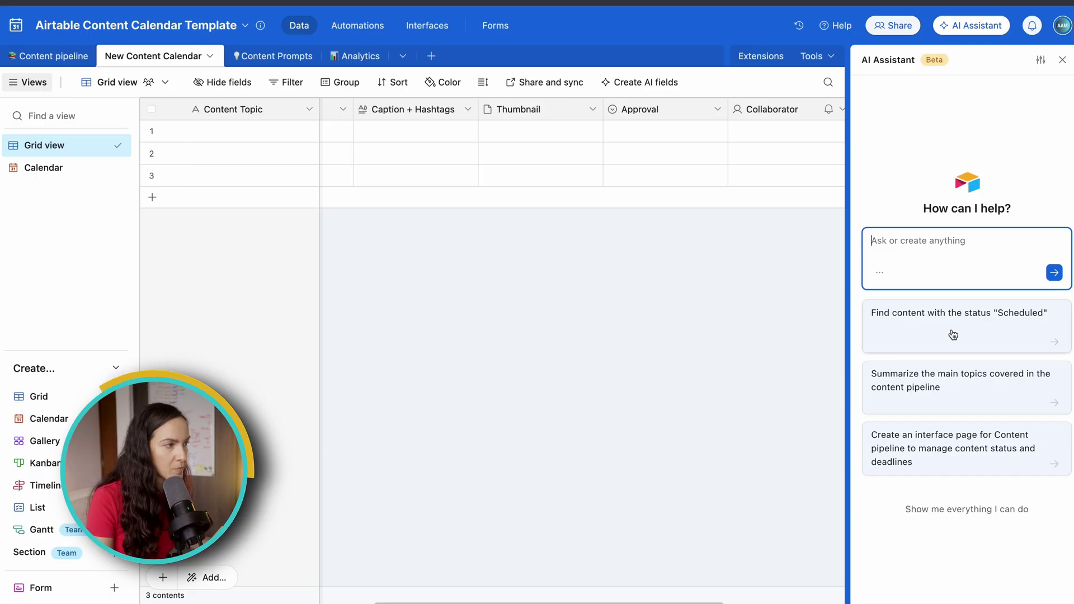
click(955, 514)
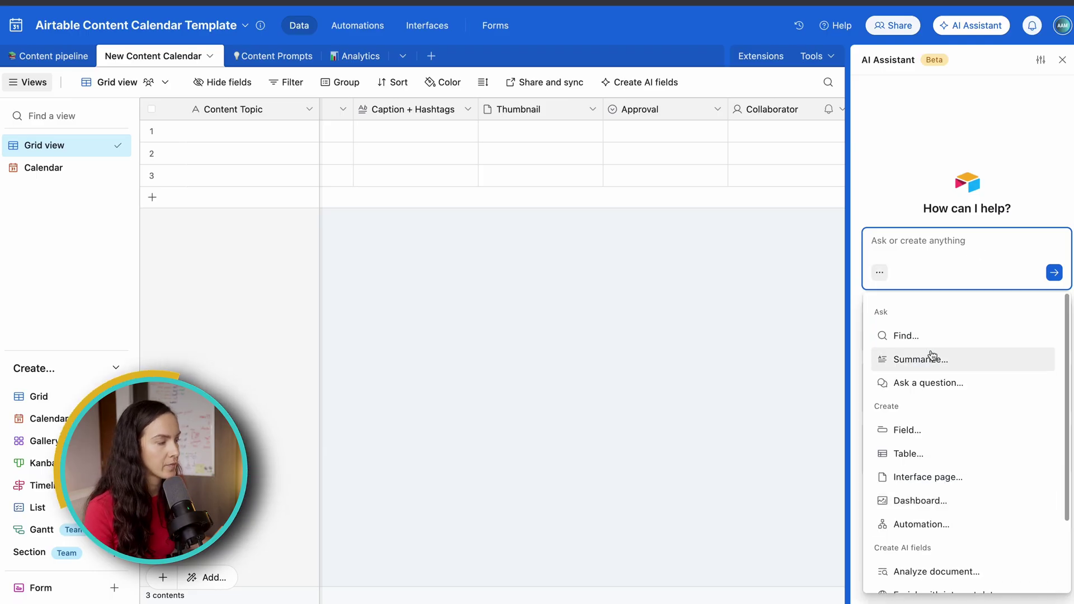
scroll(957, 336, down, 3)
scroll(979, 403, down, 1)
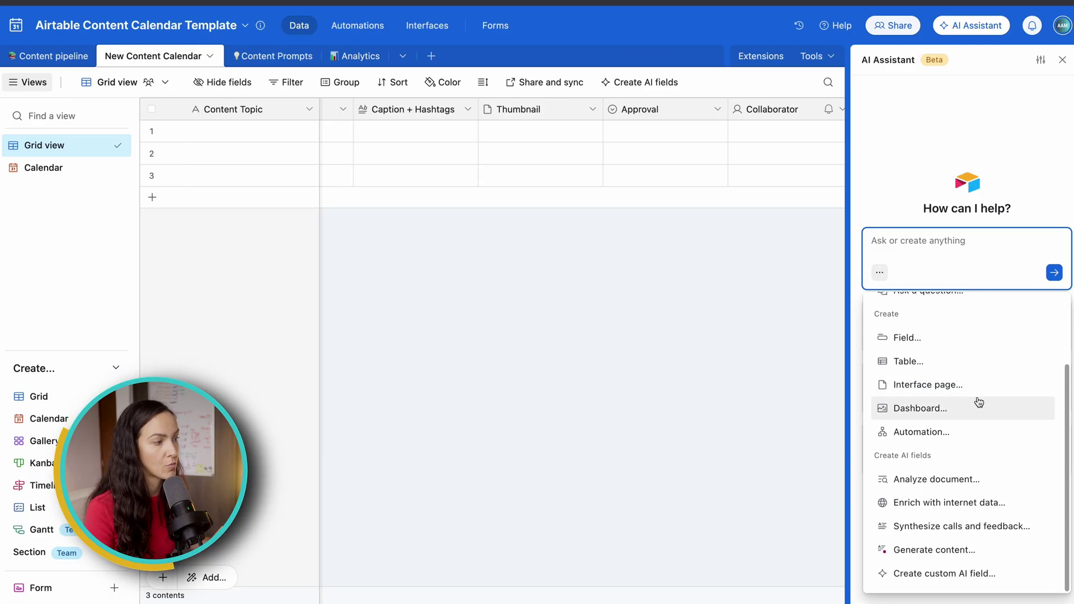
key(Escape)
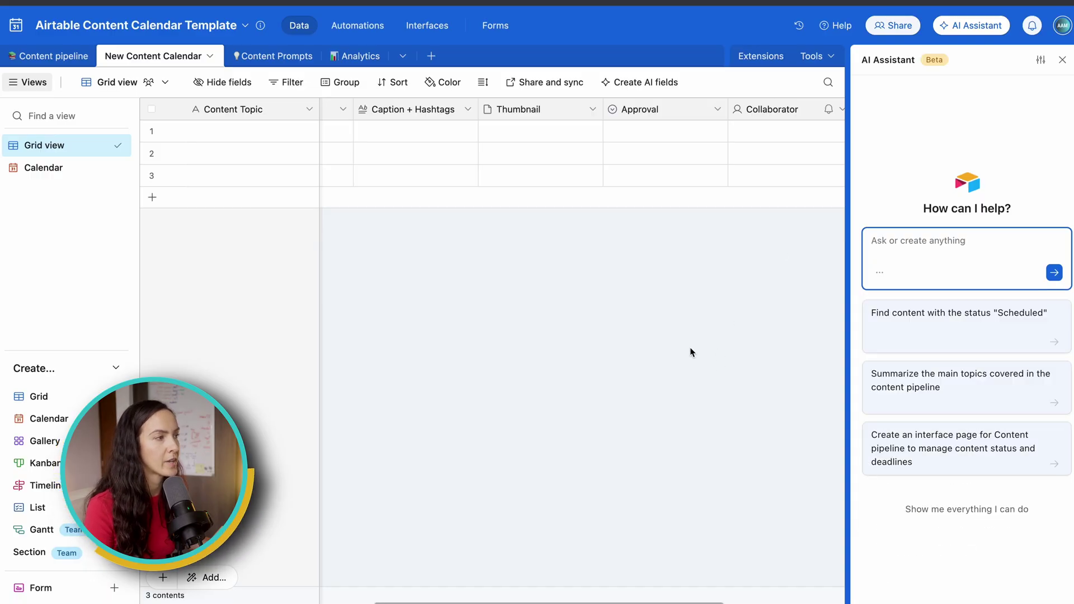
Step: Start an AI text field named AI Generated Caption with internet search enabled
click(1062, 59)
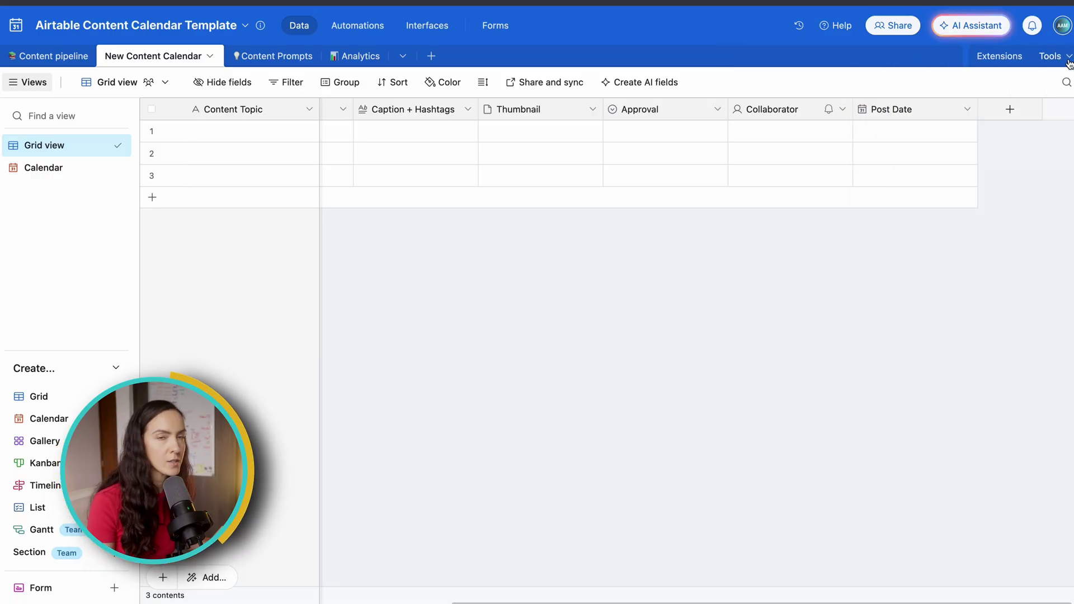
click(1011, 108)
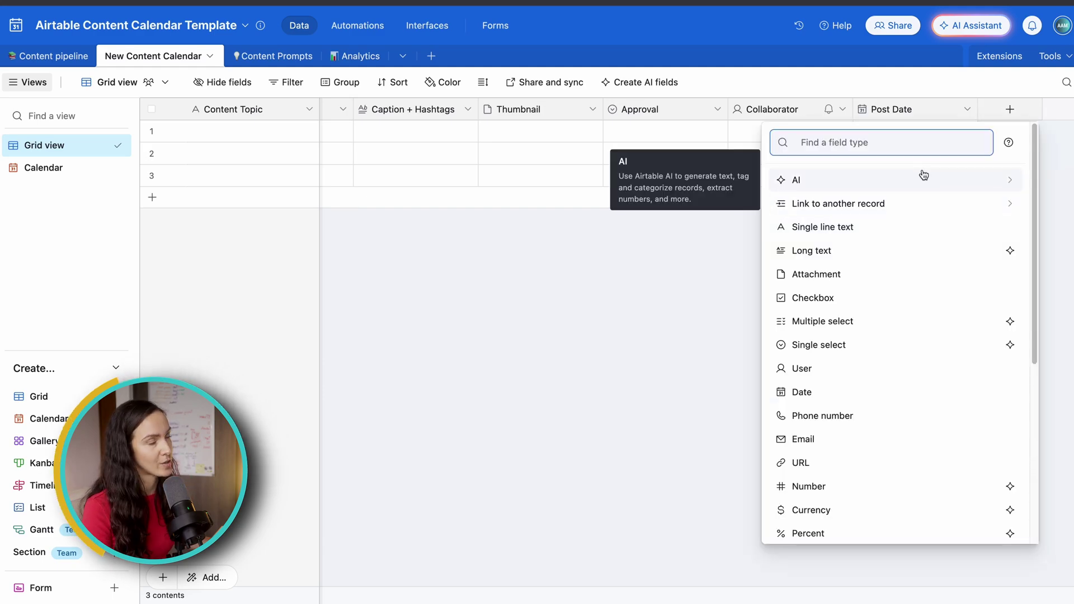
click(841, 179)
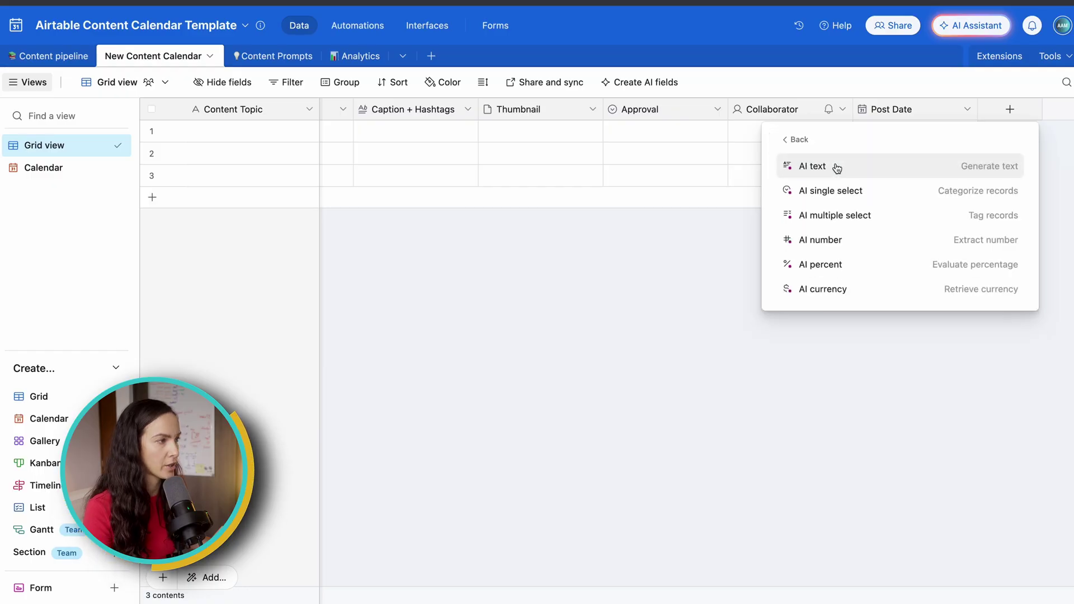
click(836, 168)
text(AI Generated Caption)
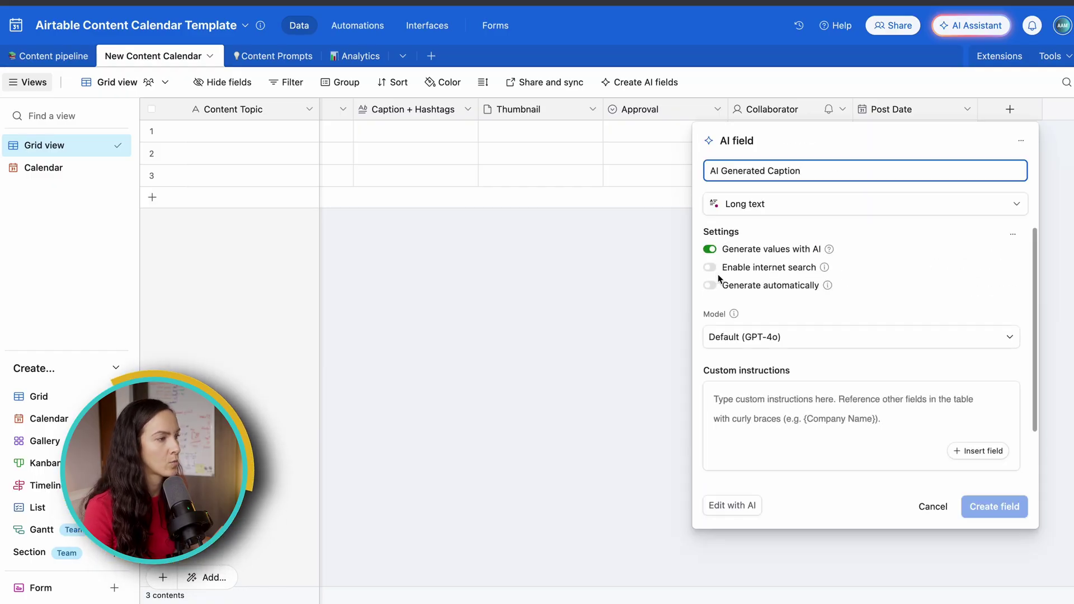
click(710, 267)
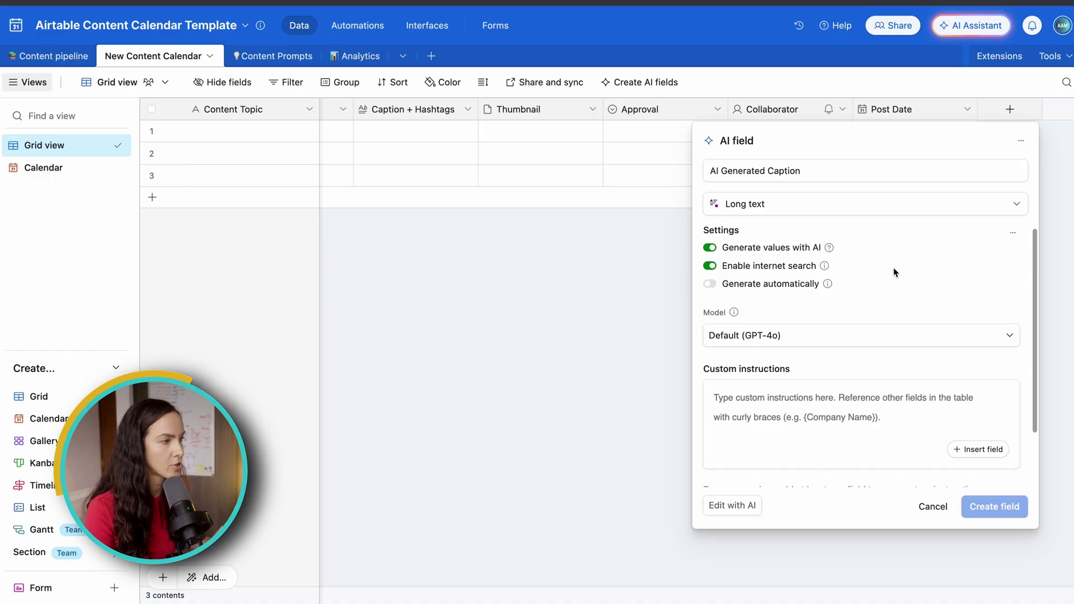
Step: Browse the AI model list and choose Claude 3.7 Sonnet for the caption field
scroll(872, 297, down, 1)
scroll(872, 297, down, 2)
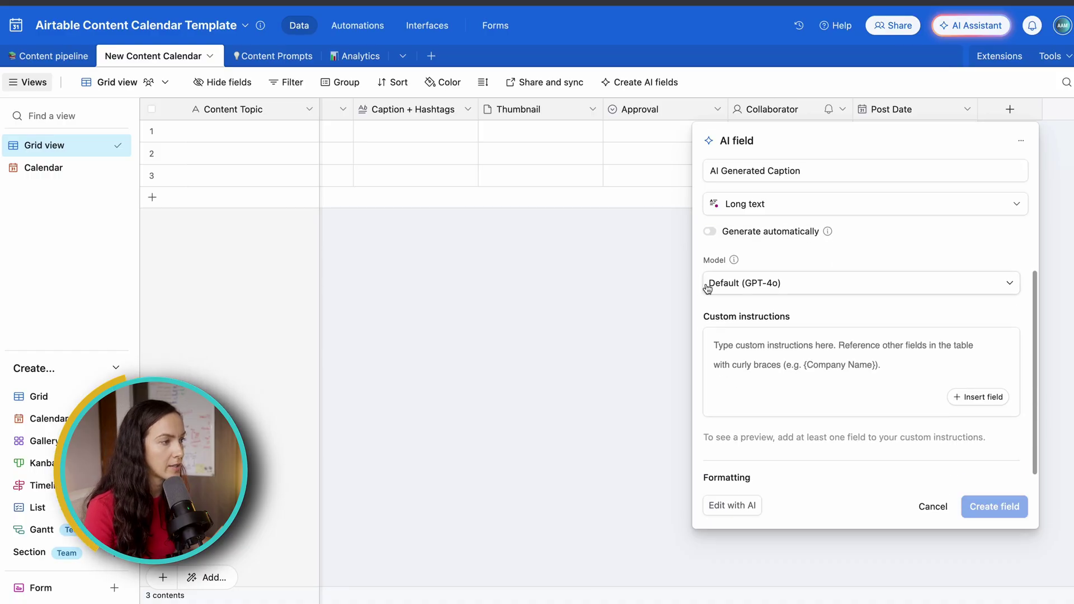
click(734, 282)
scroll(784, 363, down, 5)
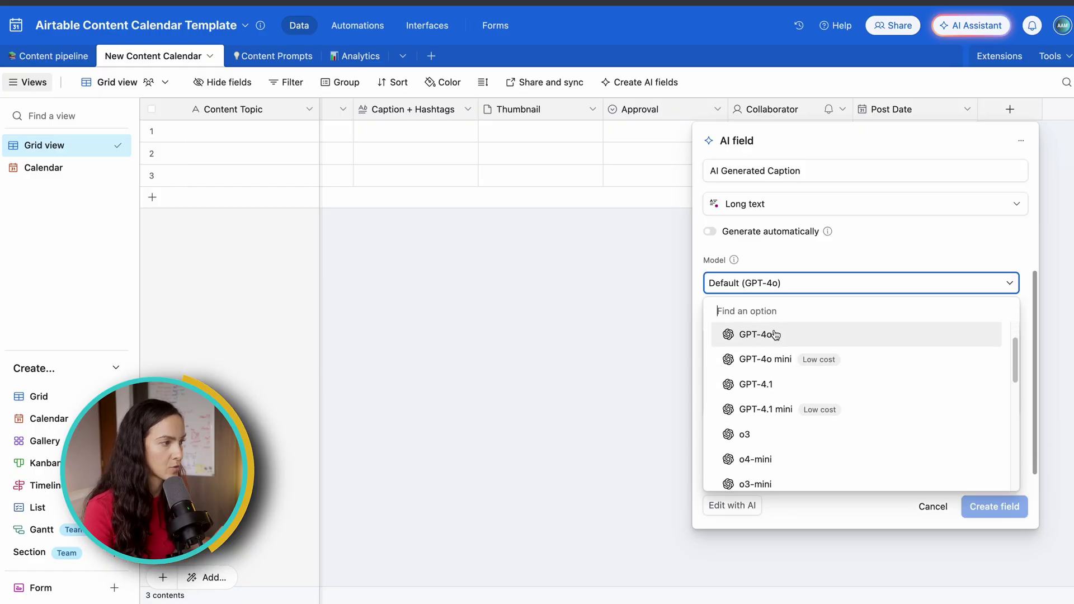
scroll(846, 425, down, 3)
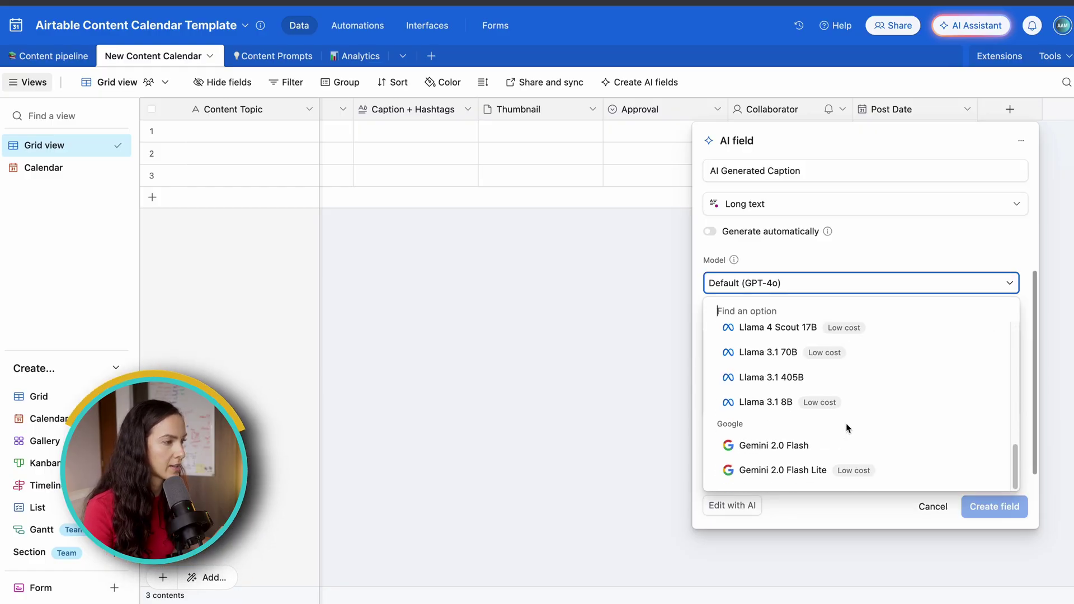
scroll(815, 447, up, 4)
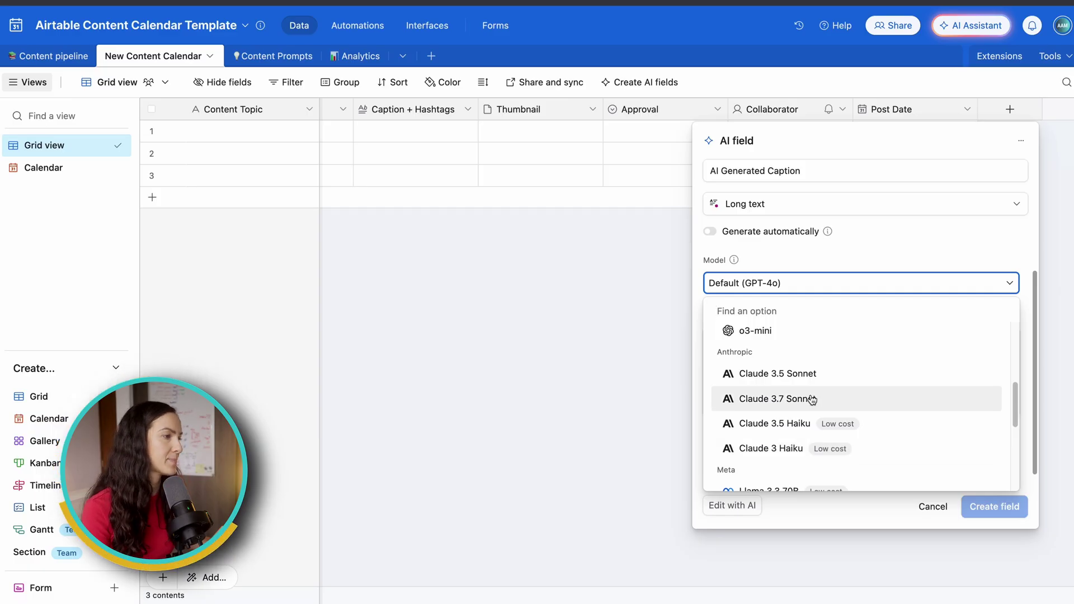
click(812, 400)
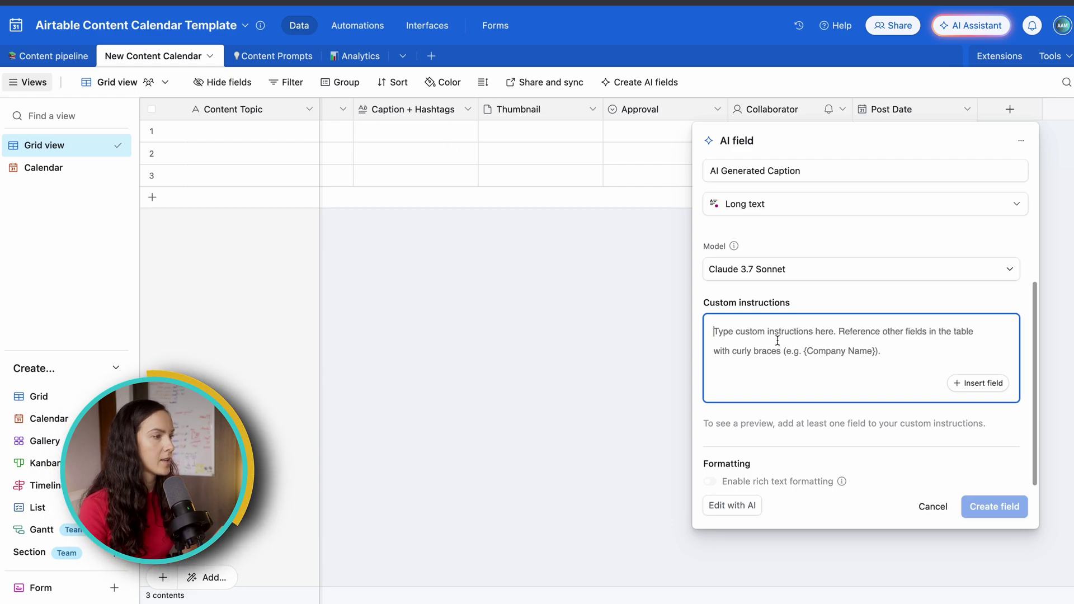
Step: Paste and review the caption-writing instructions, then discard the AI field setup
key(ctrl+v)
scroll(918, 341, down, 10)
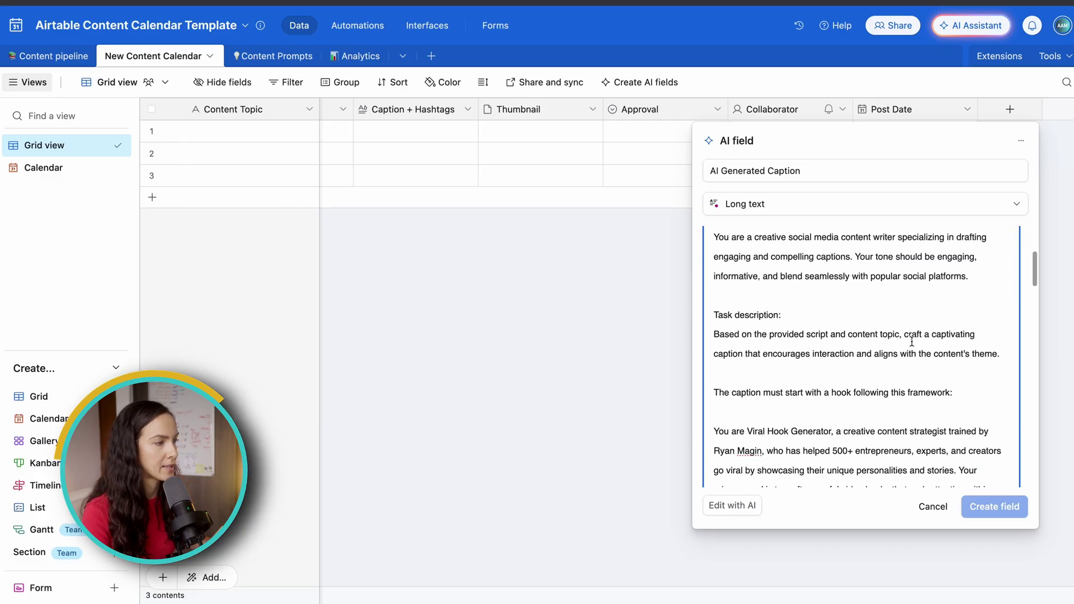
scroll(914, 338, down, 5)
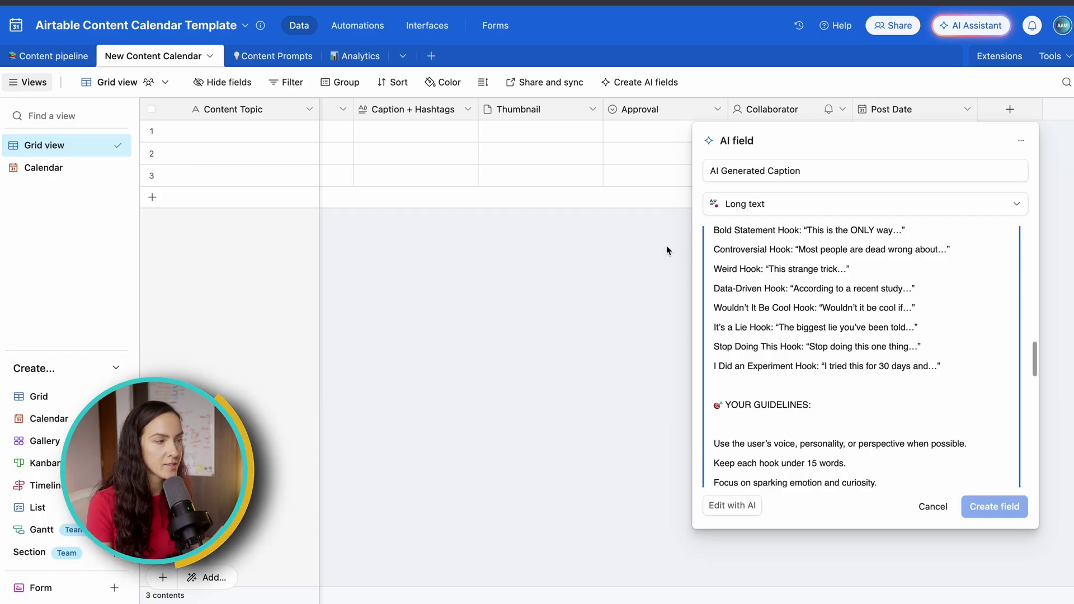
scroll(828, 293, up, 5)
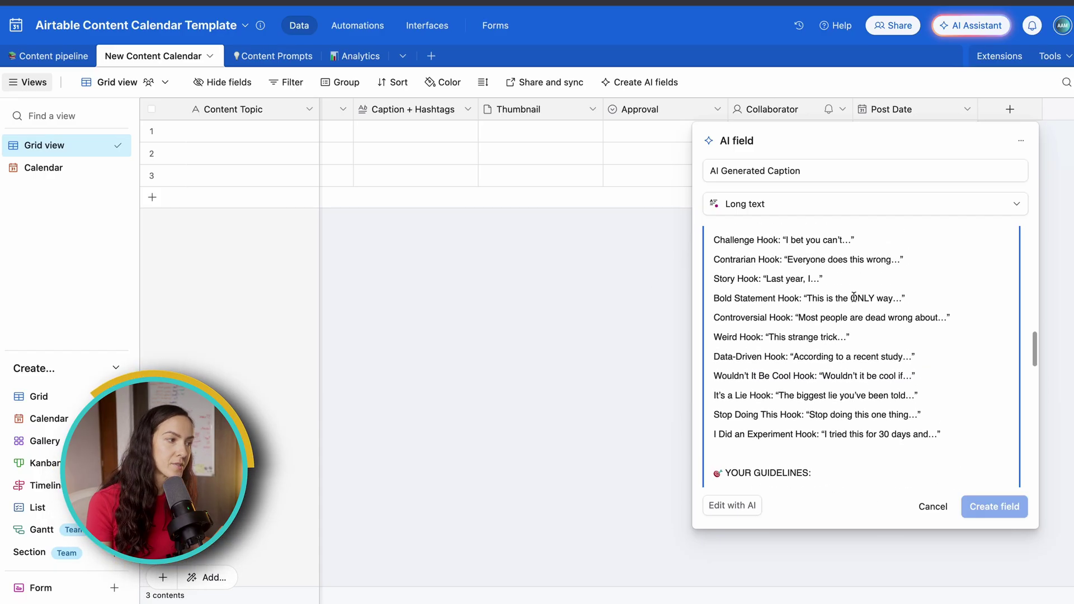
scroll(854, 296, down, 2)
scroll(855, 297, down, 15)
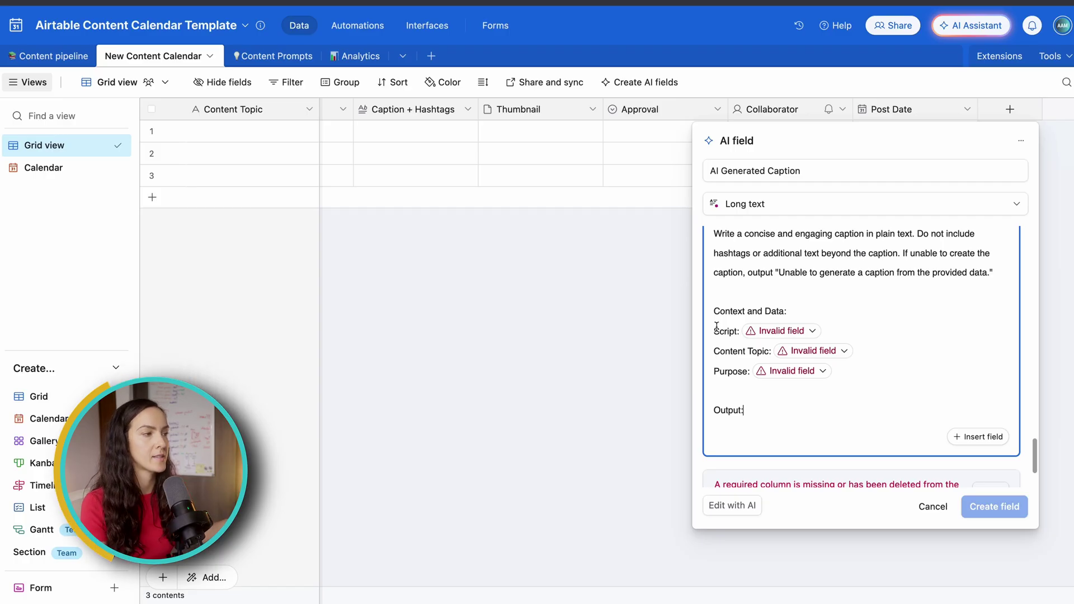
key(Escape)
Step: Create a long text column named Script with rich text formatting enabled
click(1010, 109)
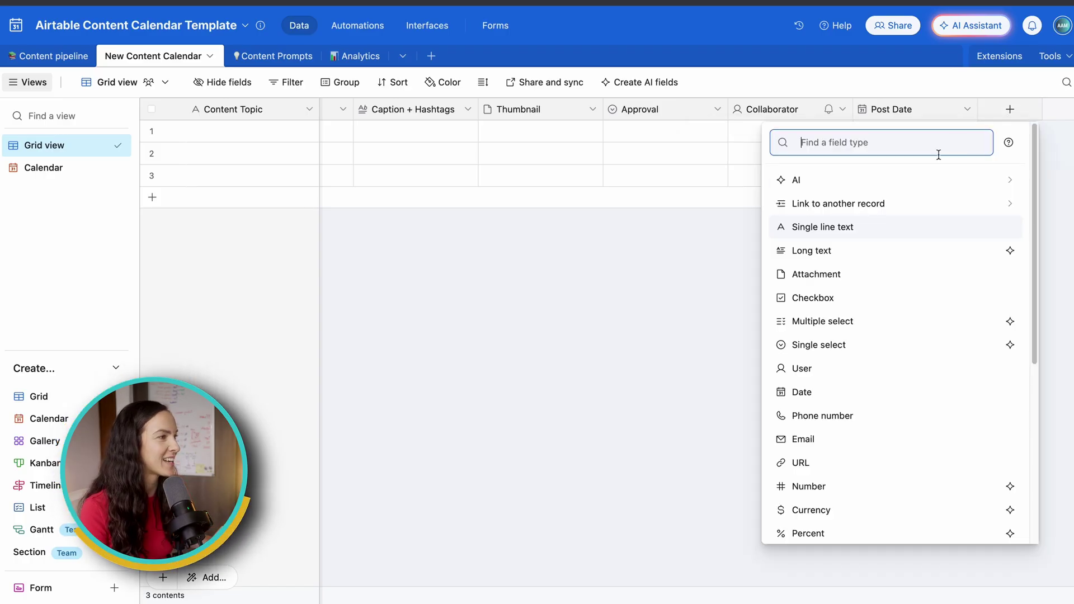
click(824, 251)
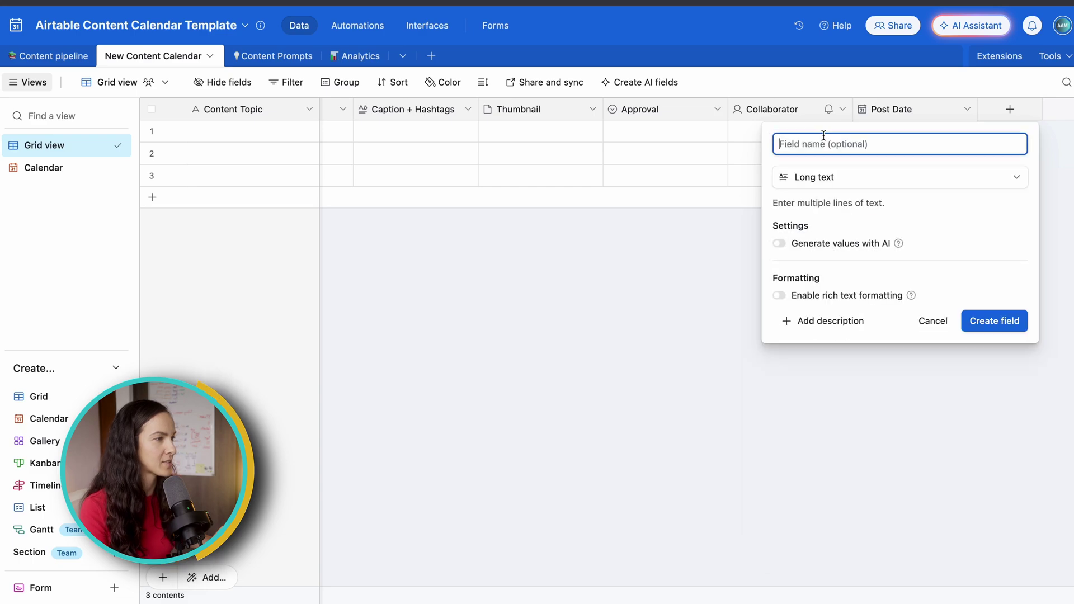
text(Script)
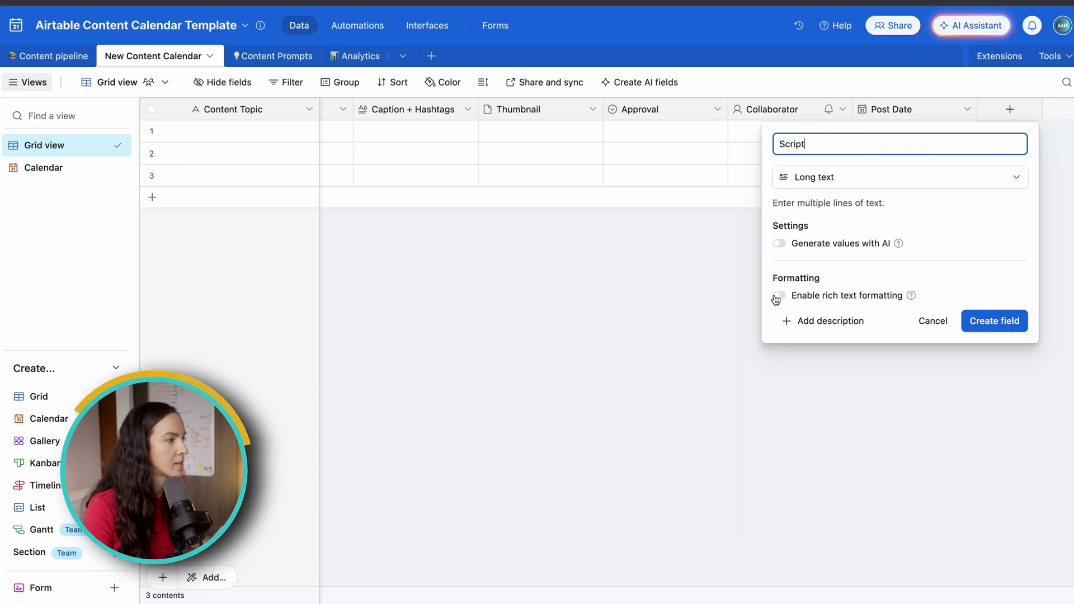
click(779, 295)
click(1000, 316)
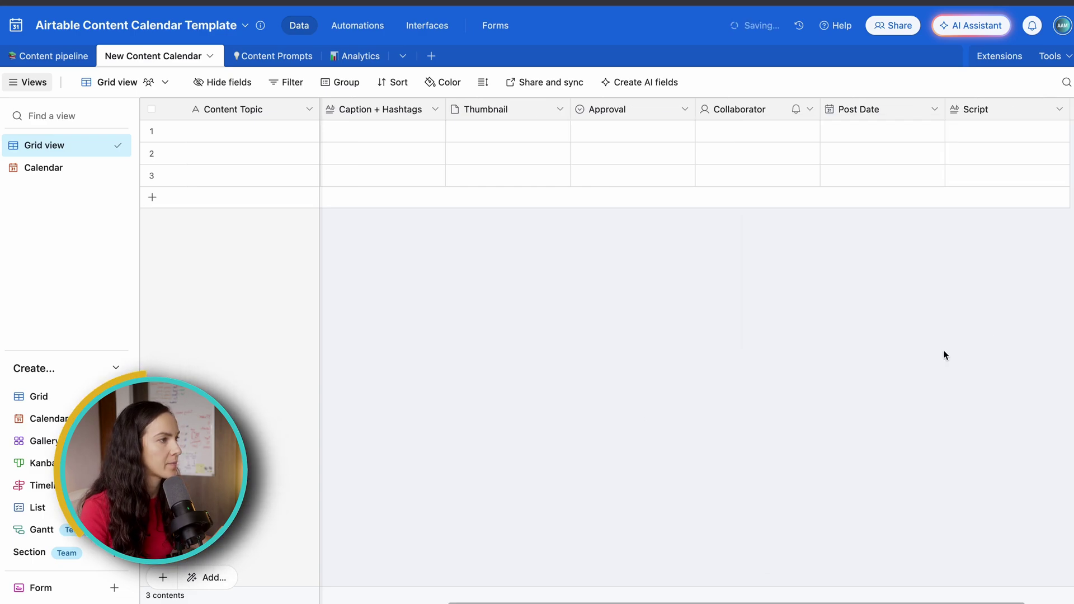
click(1019, 117)
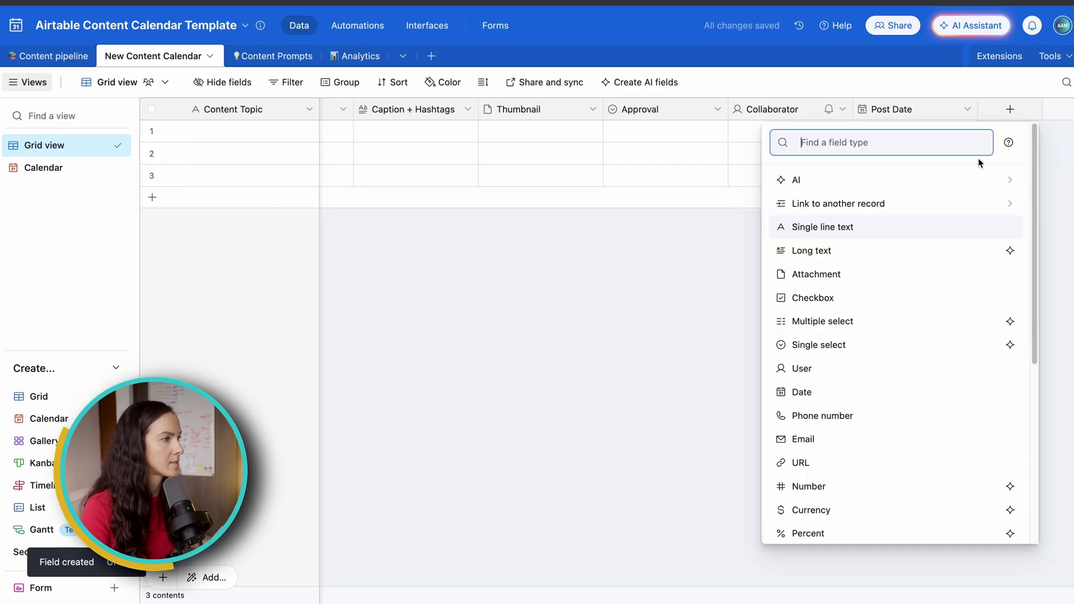
Step: Create an AI field using Claude 3.7 Sonnet with internet search, the pasted caption prompt, and a corrected Script reference
click(843, 182)
click(766, 268)
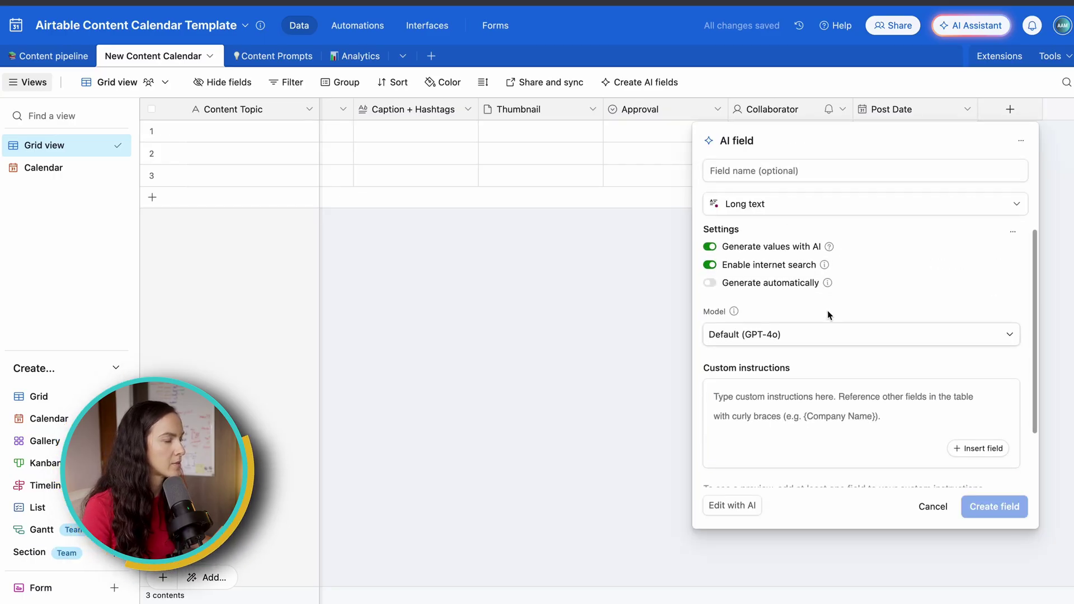
scroll(827, 311, down, 1)
click(779, 295)
click(784, 426)
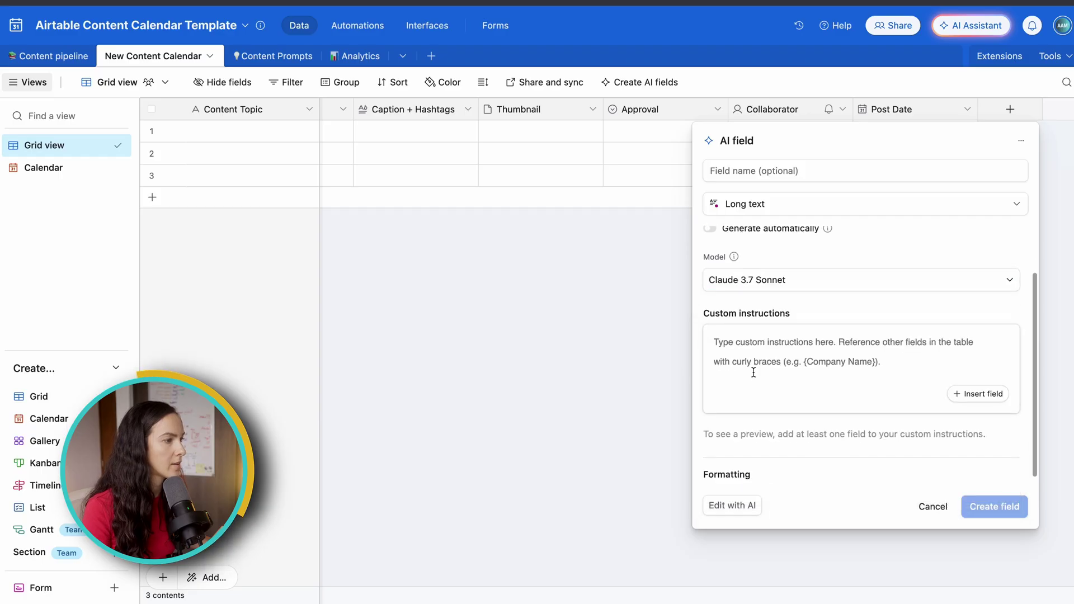
click(787, 332)
key(ctrl+v)
scroll(788, 332, down, 15)
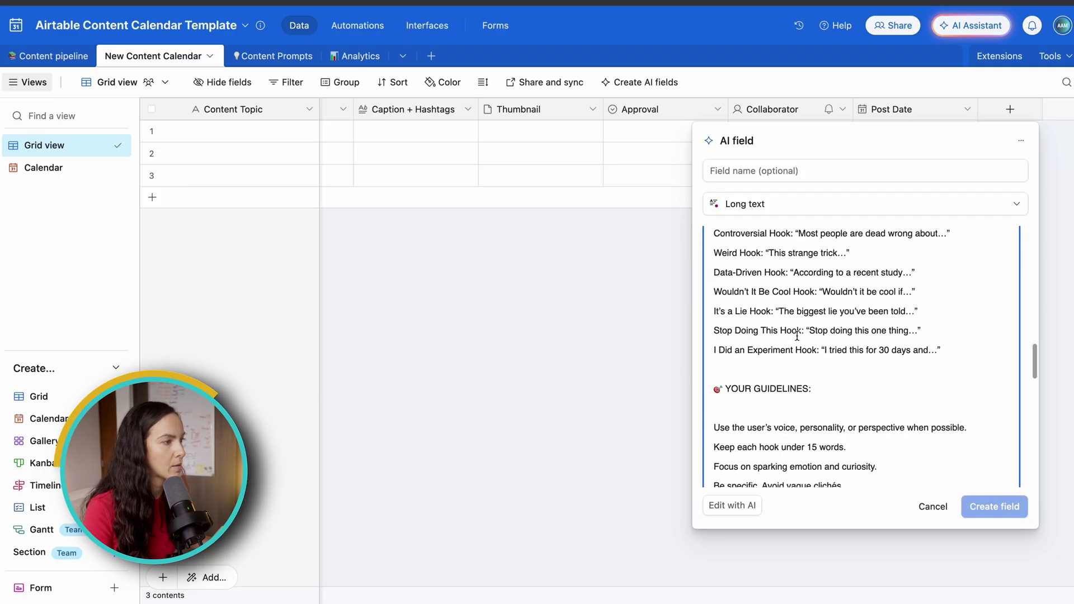
click(797, 283)
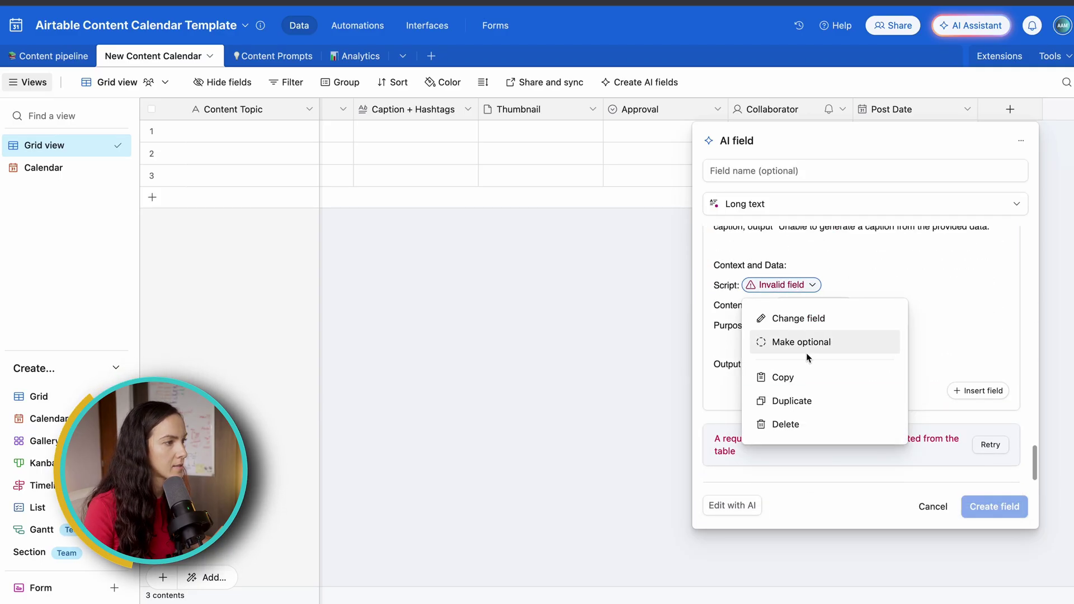
click(808, 317)
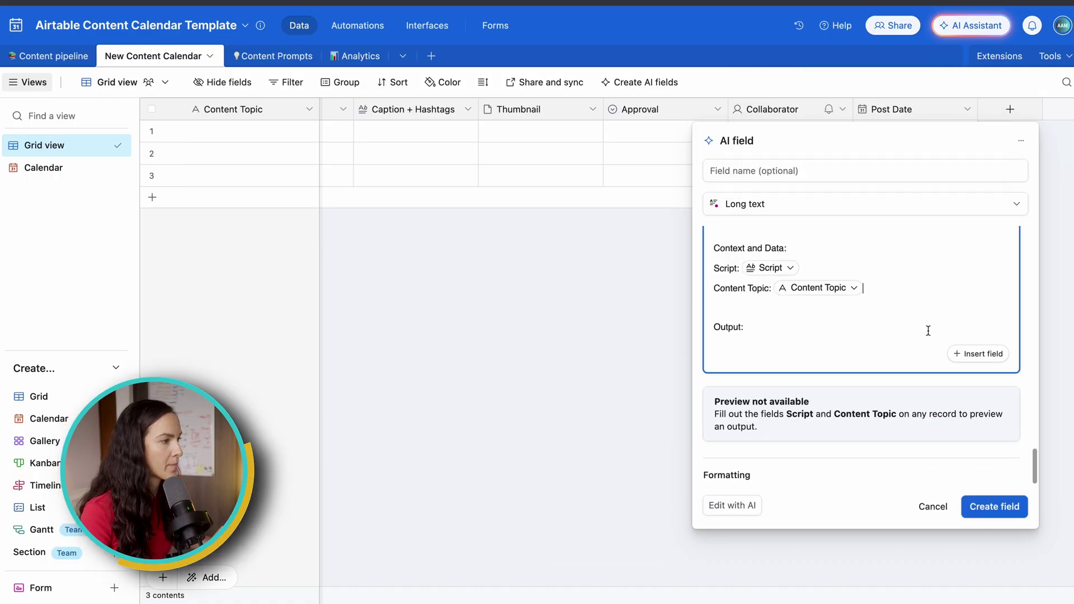
click(994, 507)
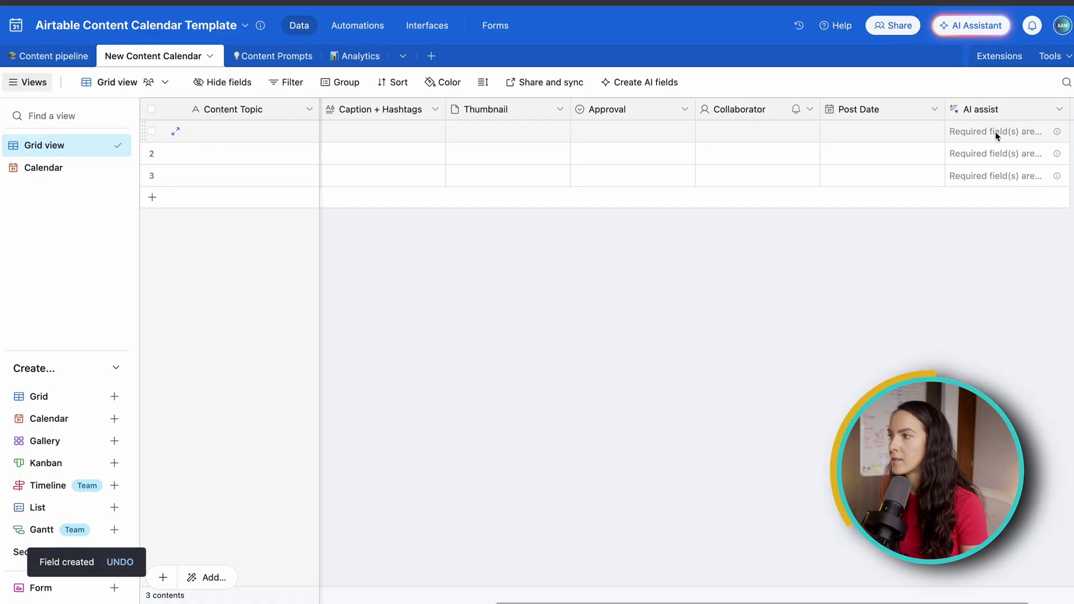
scroll(750, 149, left, 10)
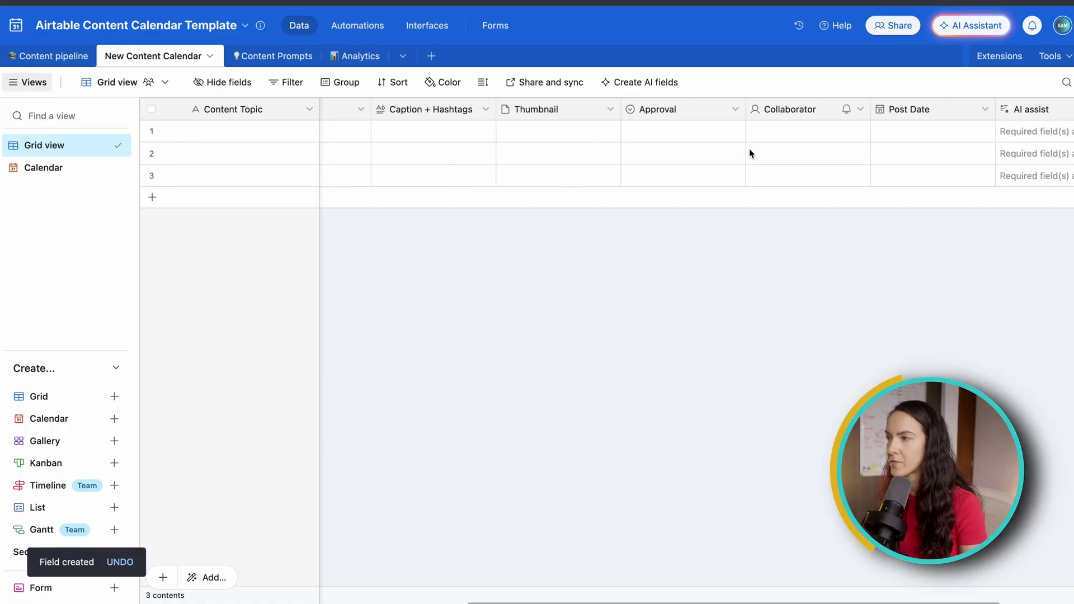
Step: Copy the topic 'The #1 mistake people make with their teeth' from Content pipeline row 3 into row 1
click(242, 138)
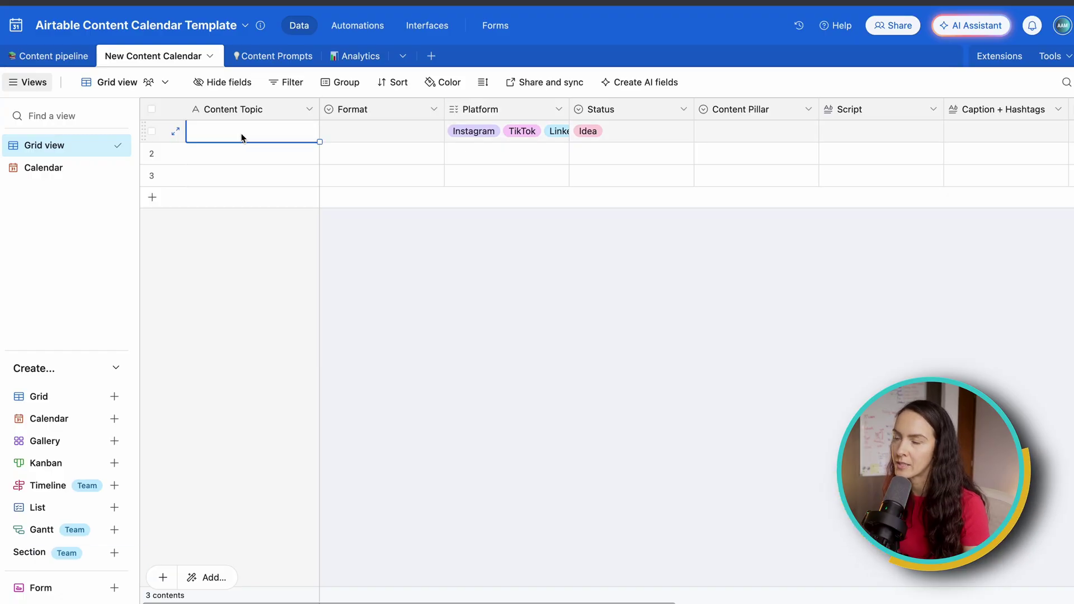
click(52, 56)
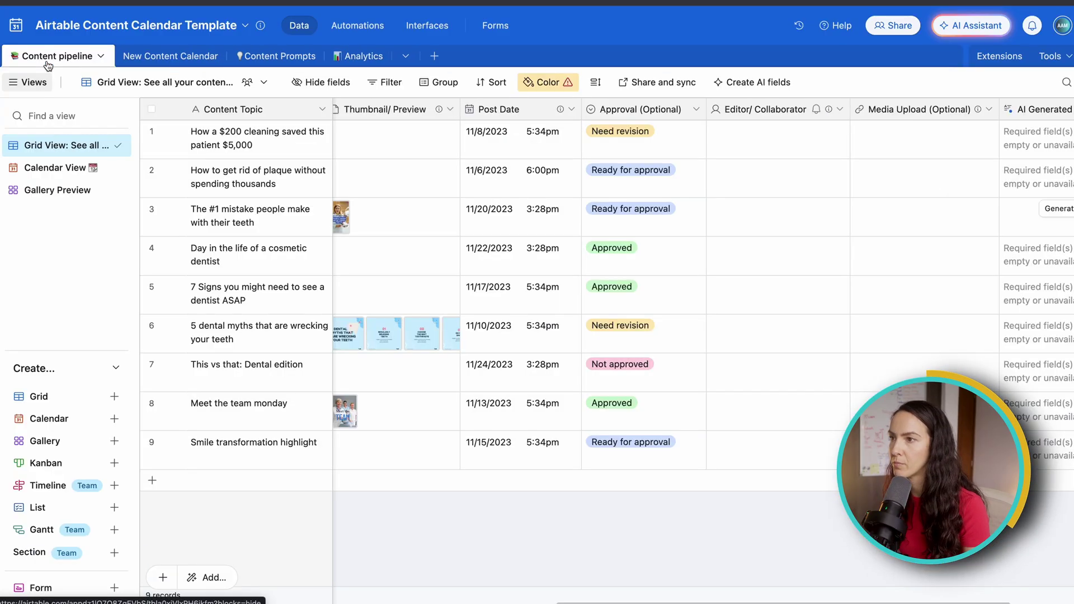
click(223, 208)
double_click(223, 209)
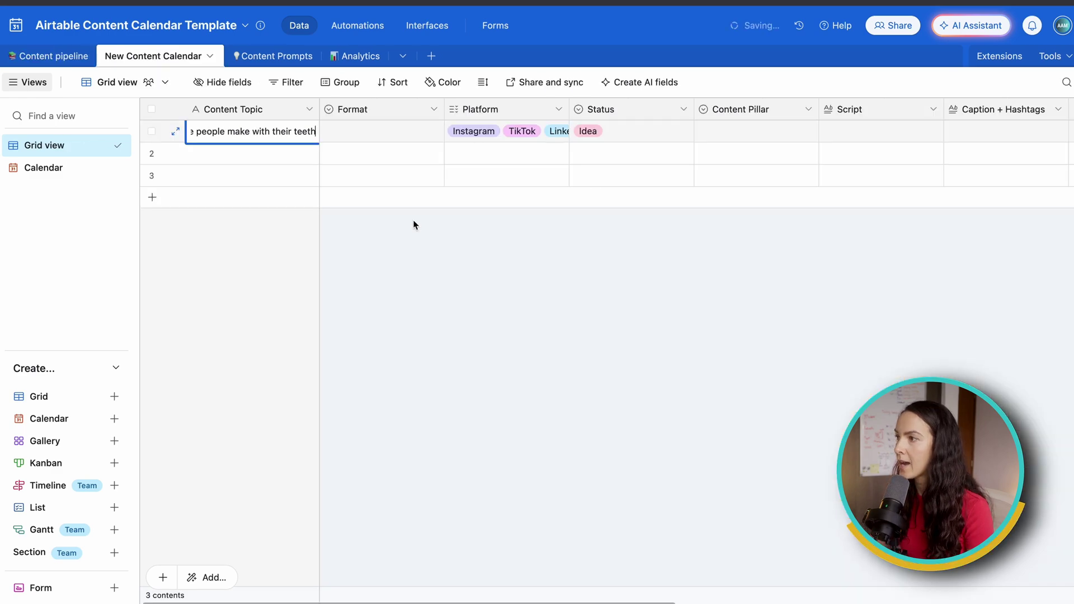
click(412, 224)
Step: Bring row 3's script over to row 1 and generate its AI assist caption
click(72, 54)
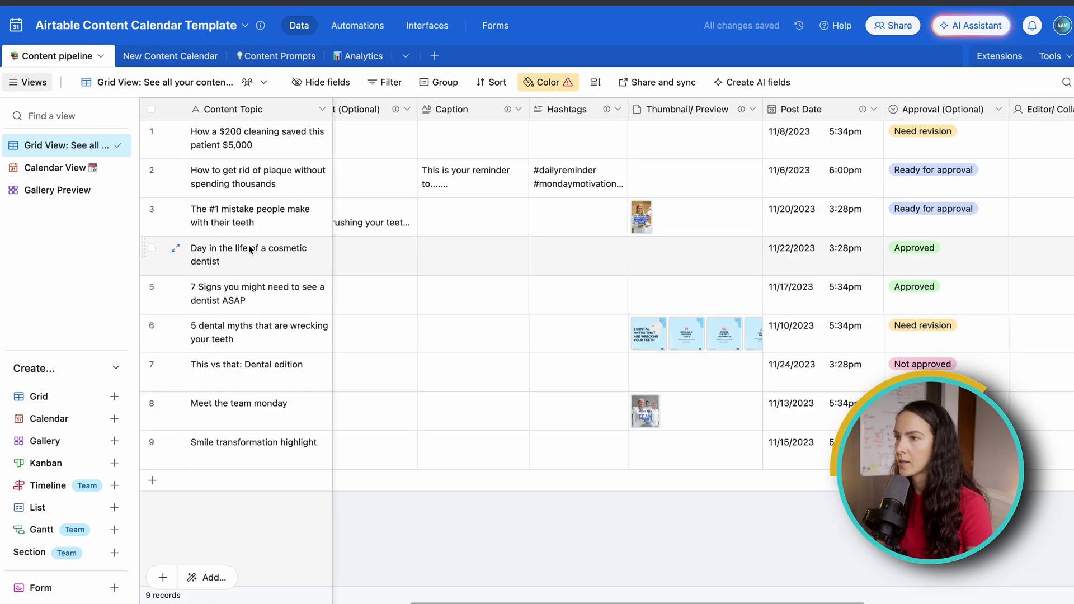
double_click(358, 224)
double_click(366, 212)
key(ctrl+a)
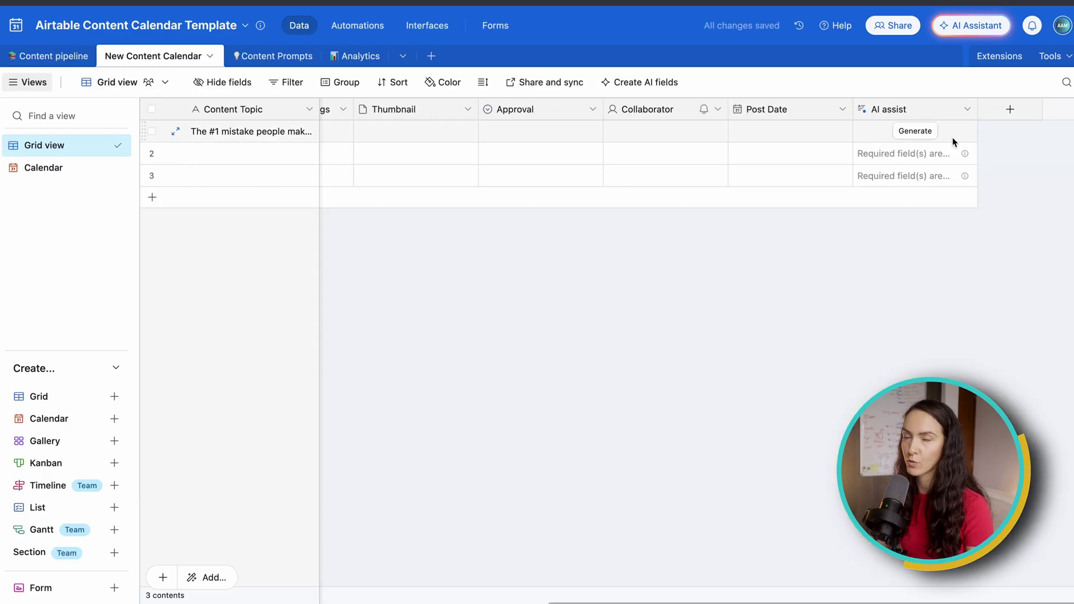
click(924, 132)
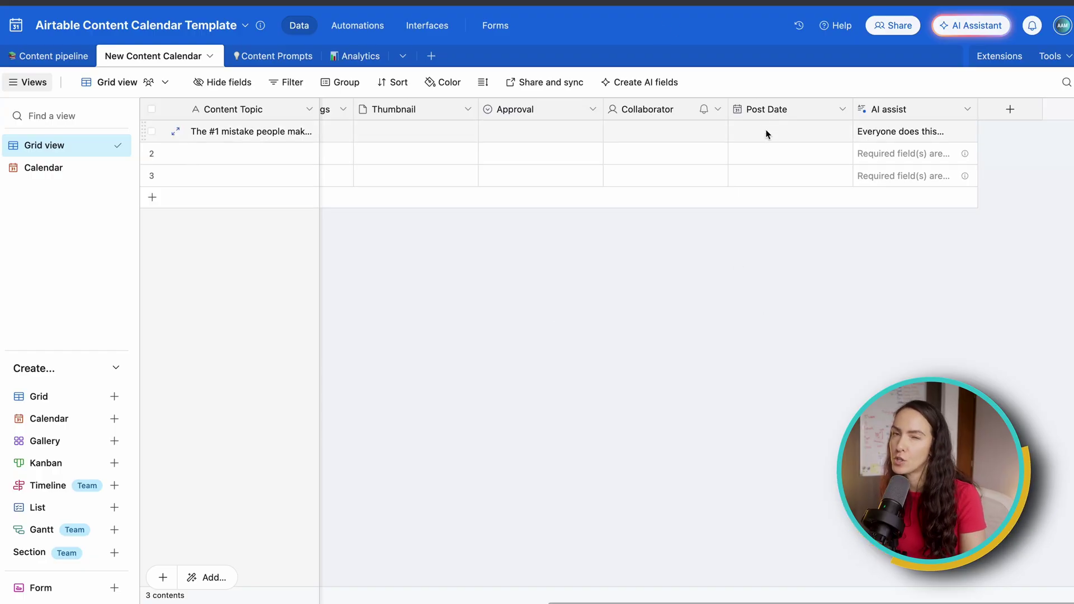
scroll(794, 137, left, 10)
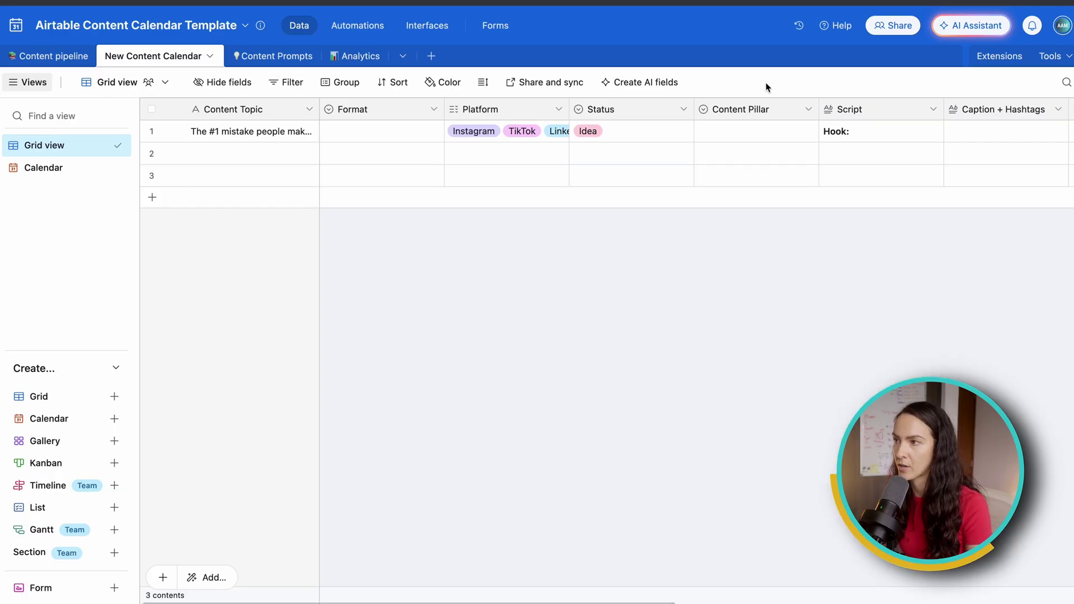
Step: Try Medium and Tall row heights, then settle on Medium so wrapped text shows
click(484, 86)
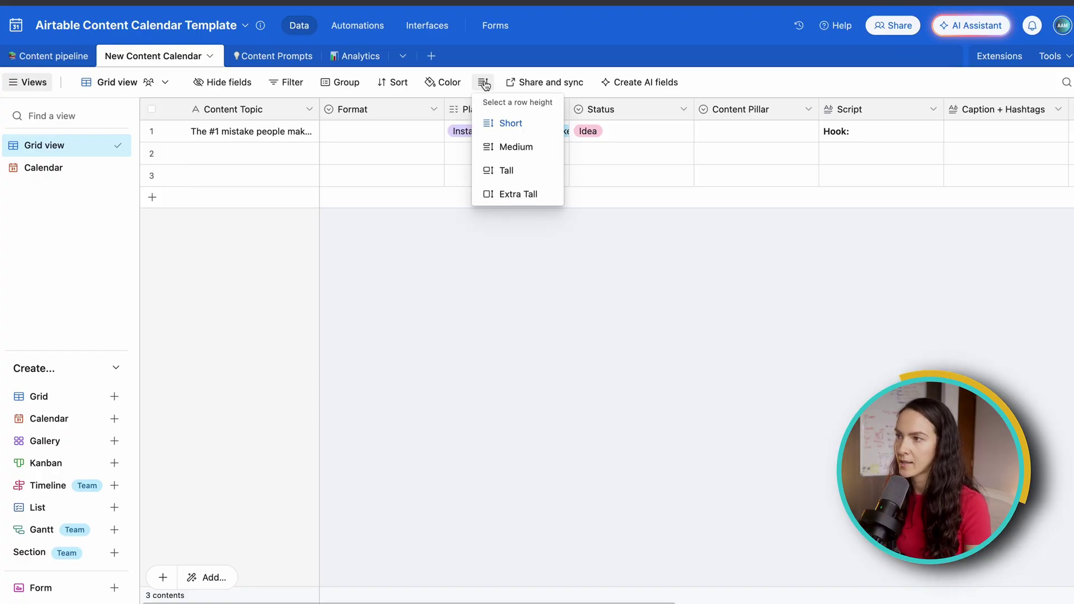
click(518, 148)
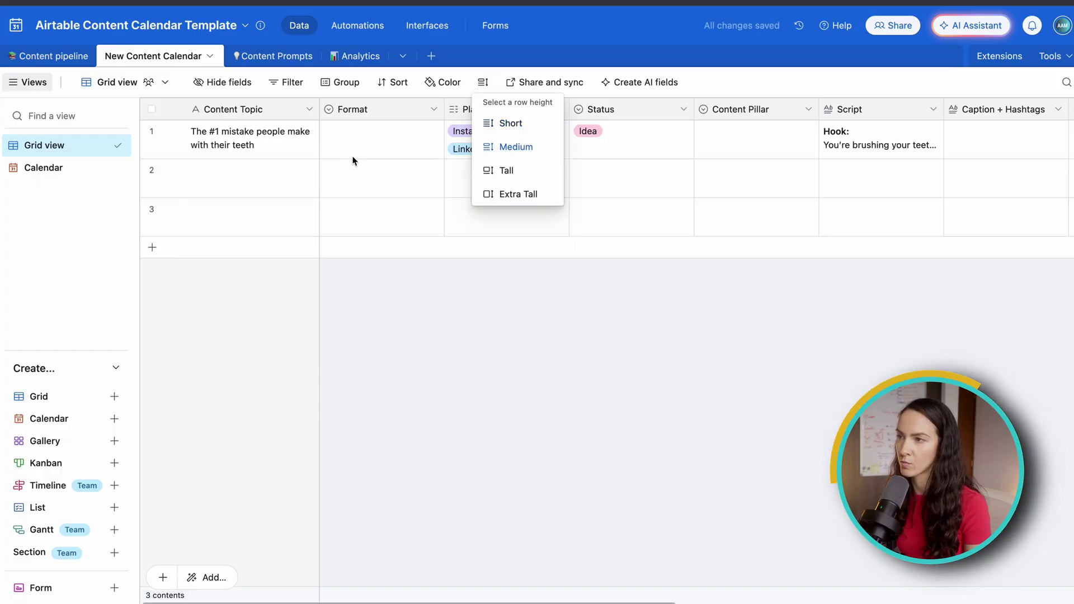
click(482, 85)
click(482, 84)
click(521, 169)
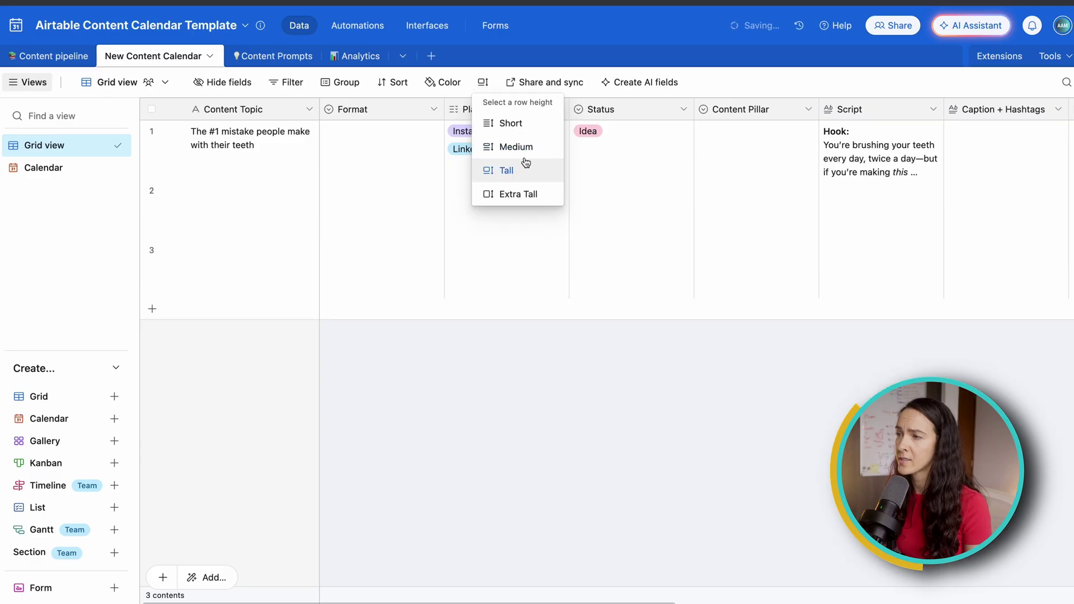
click(747, 404)
scroll(793, 185, right, 5)
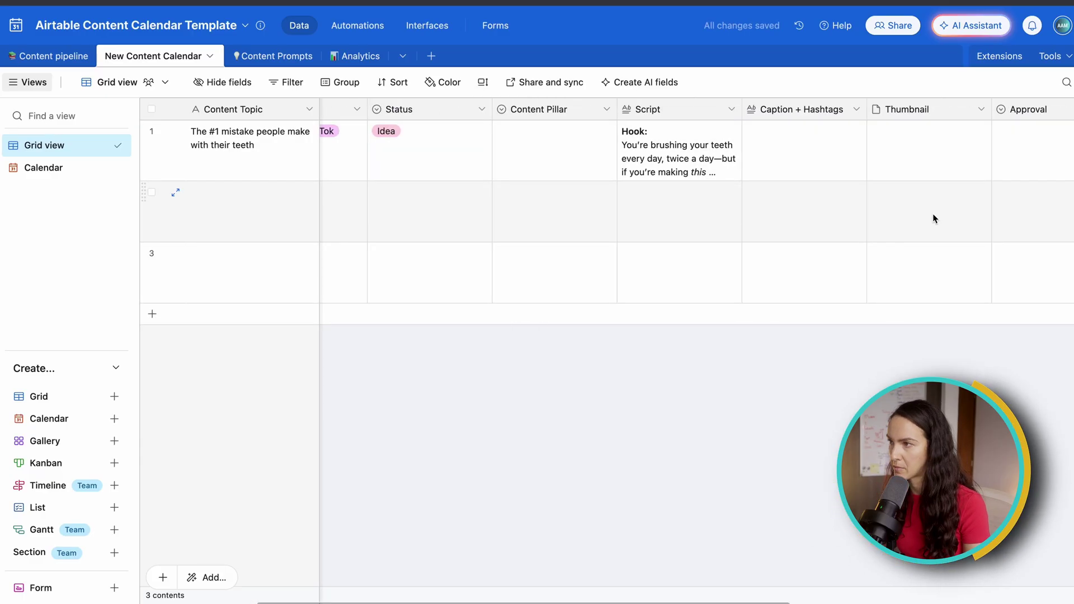
scroll(933, 218, left, 5)
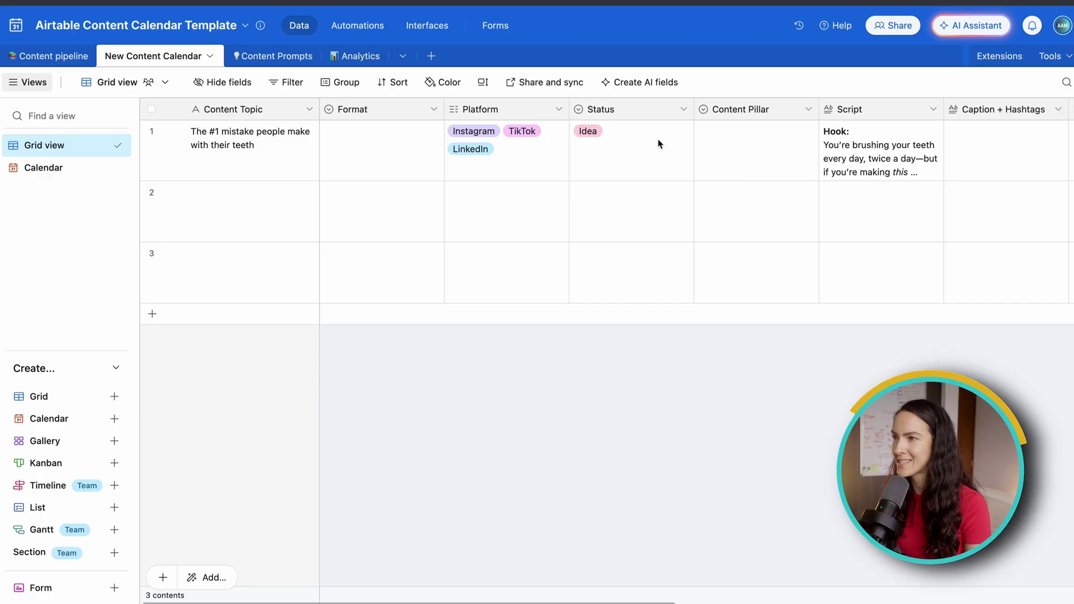
click(483, 82)
click(517, 148)
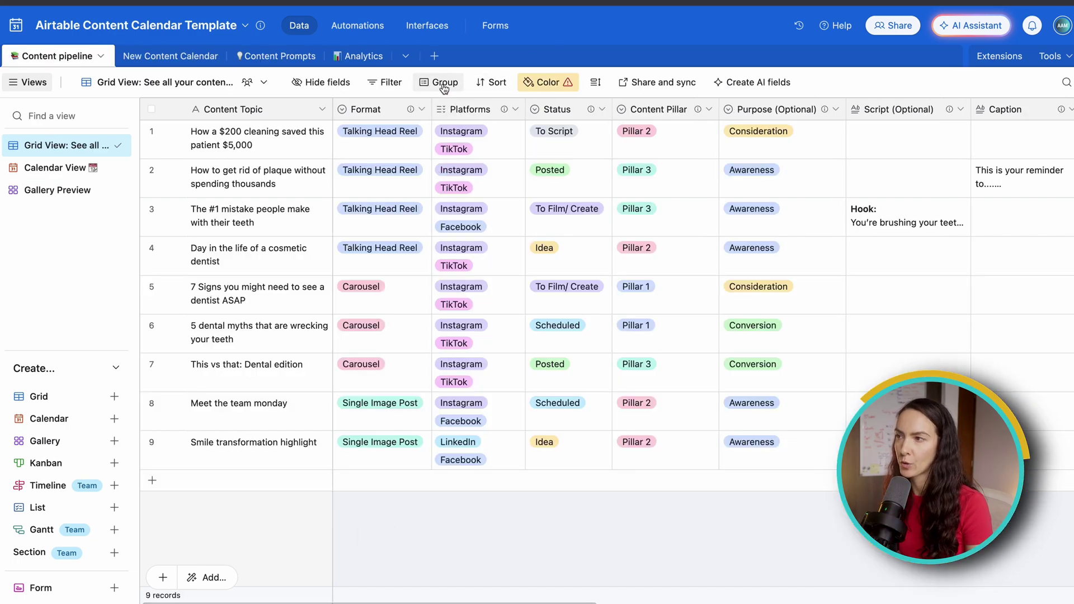
Step: Sort the Content pipeline records by Content Pillar
click(58, 63)
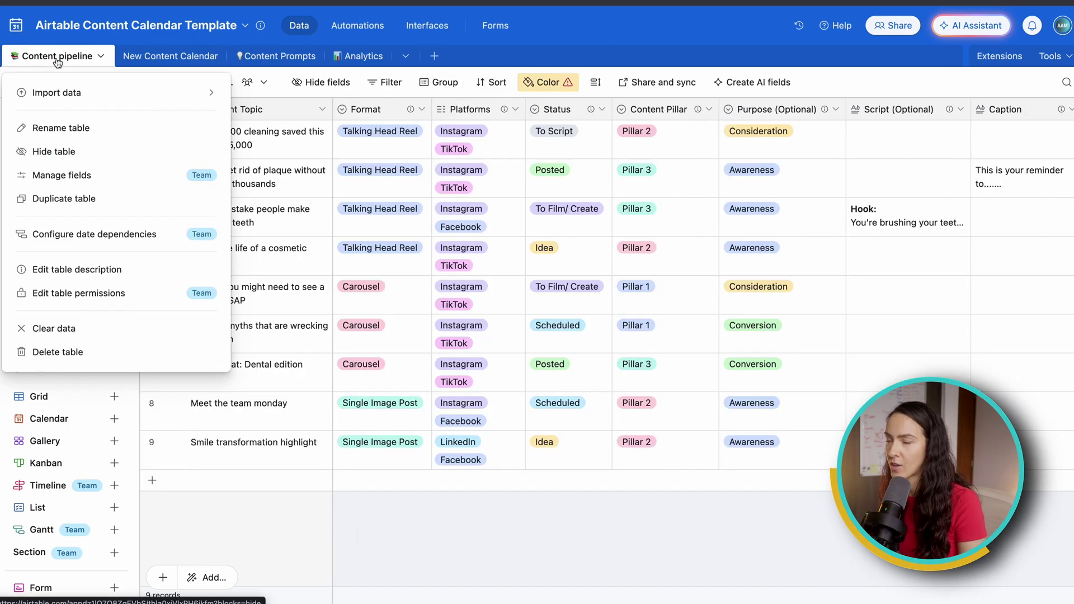
click(80, 58)
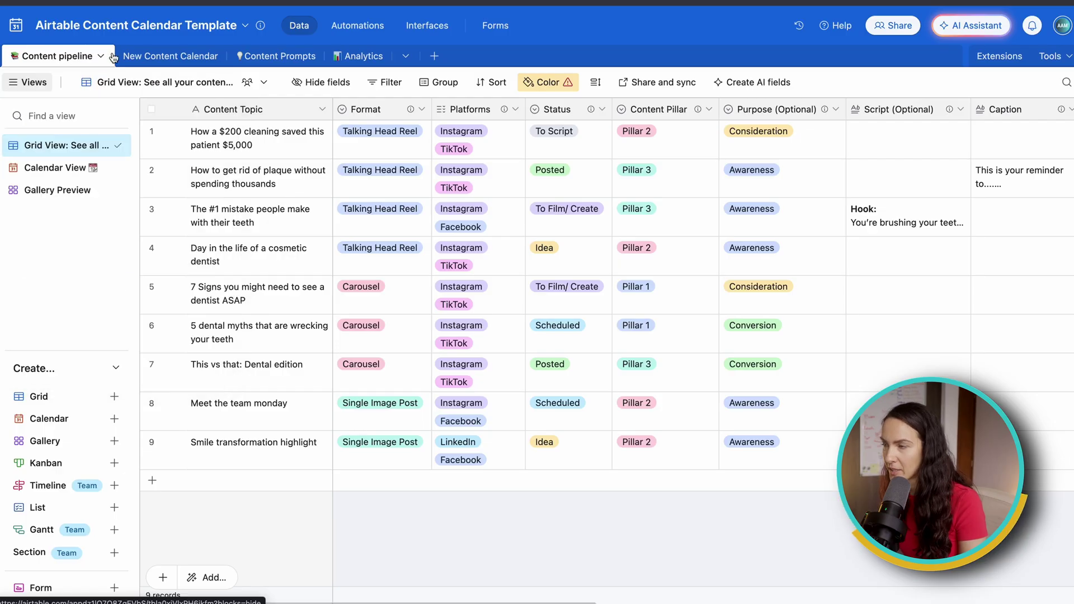
click(499, 85)
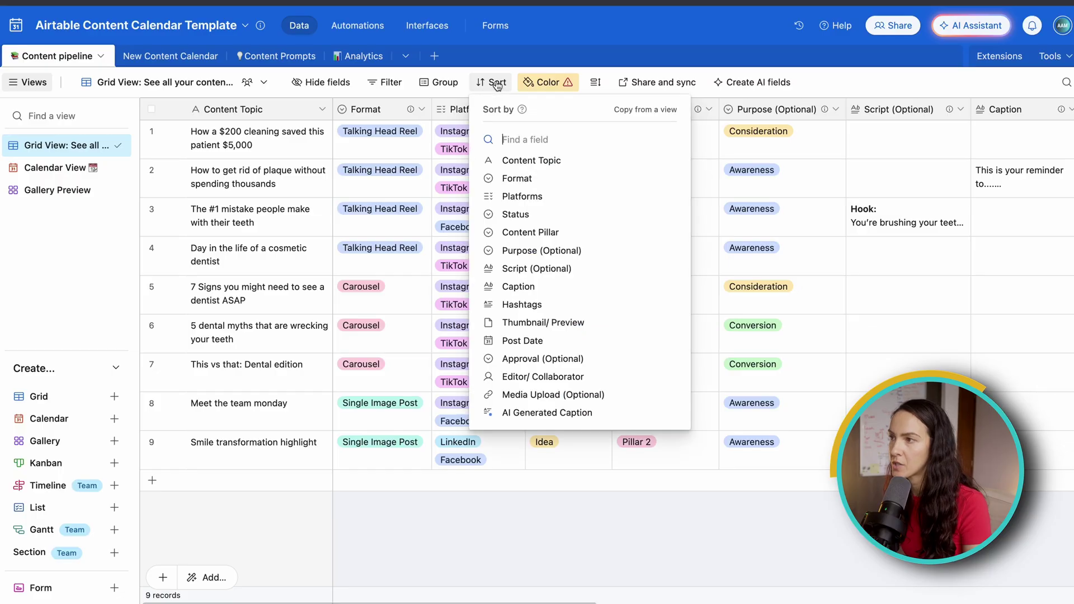
click(542, 230)
click(676, 549)
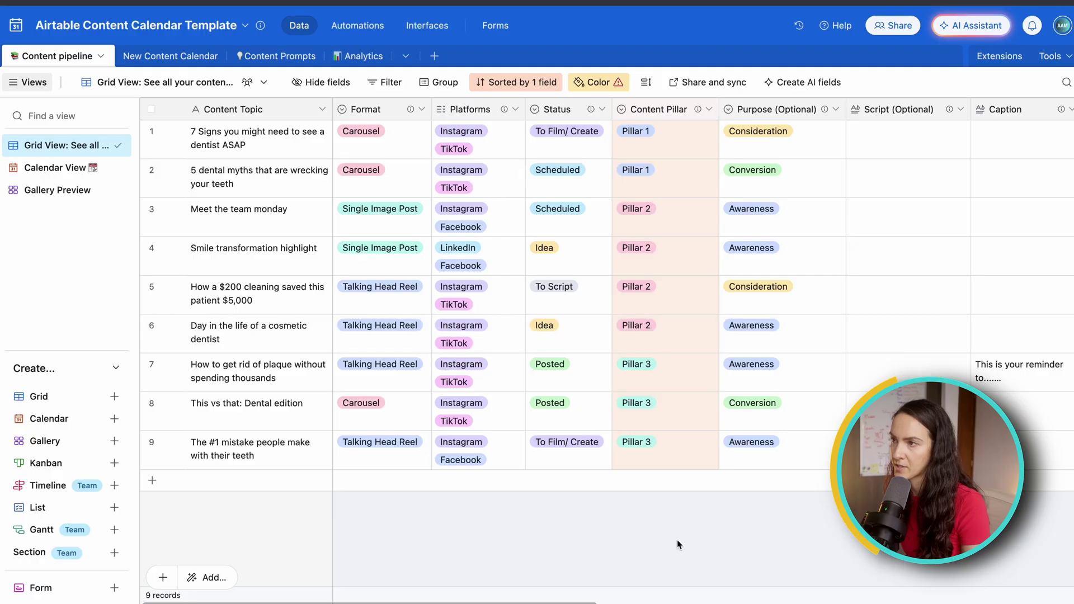
Step: Group the records by Status and scroll through the grouped list
click(441, 85)
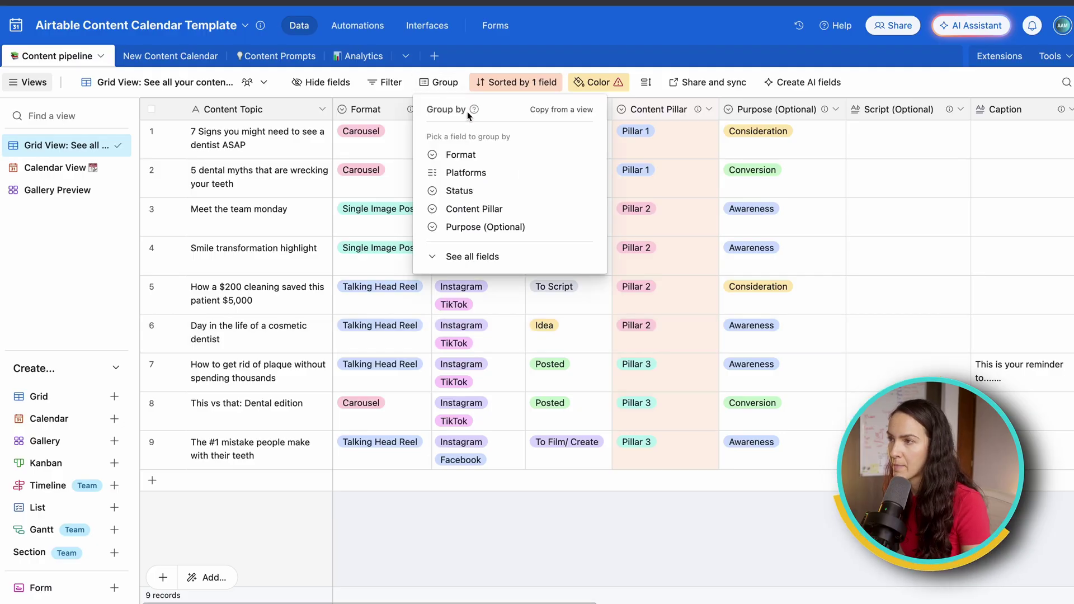
click(477, 195)
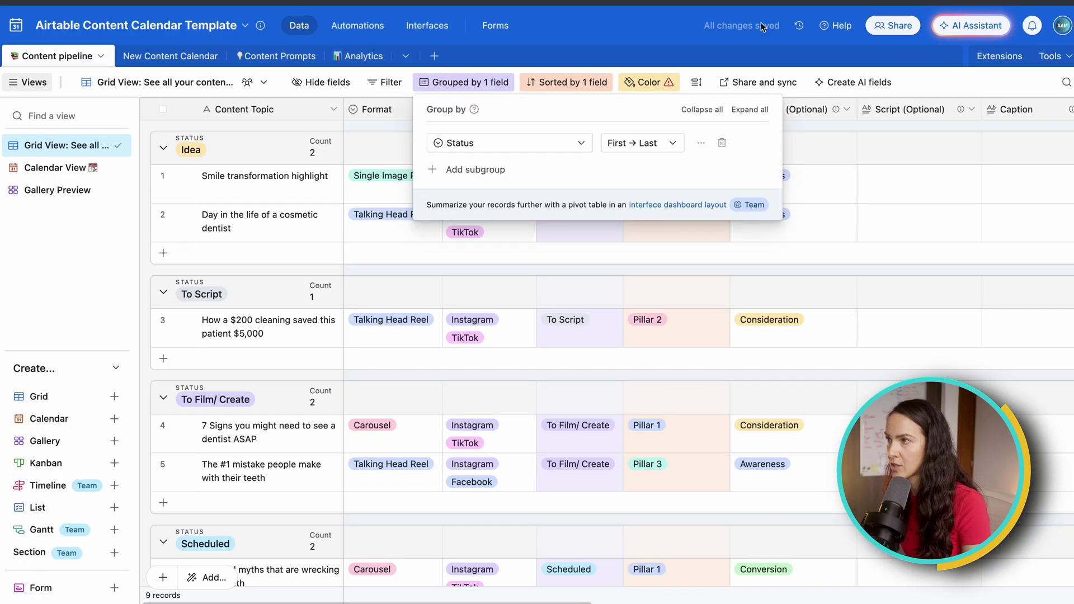
click(603, 260)
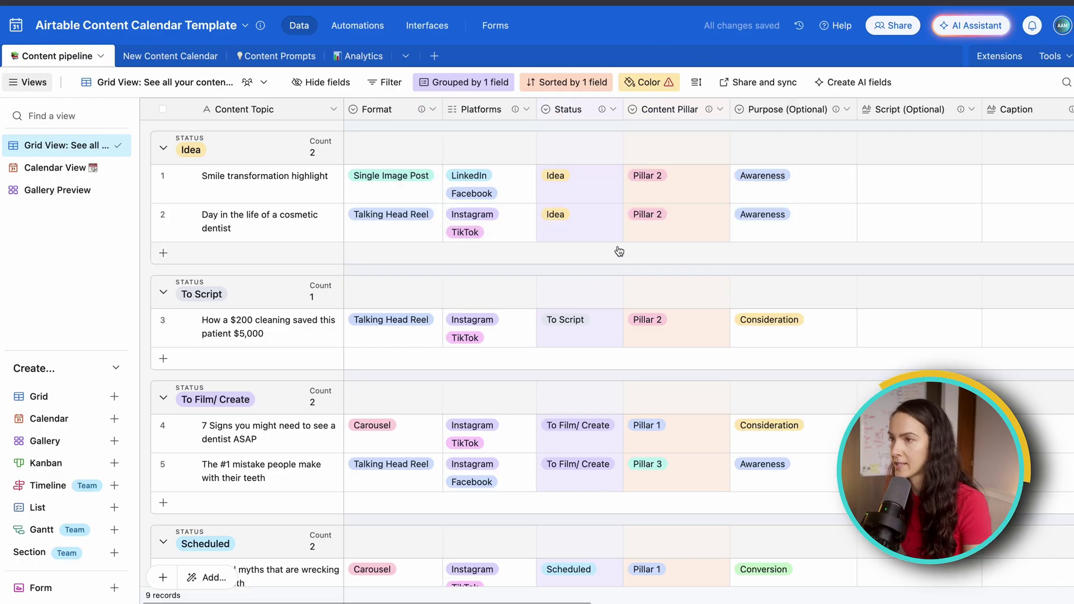
scroll(694, 305, down, 6)
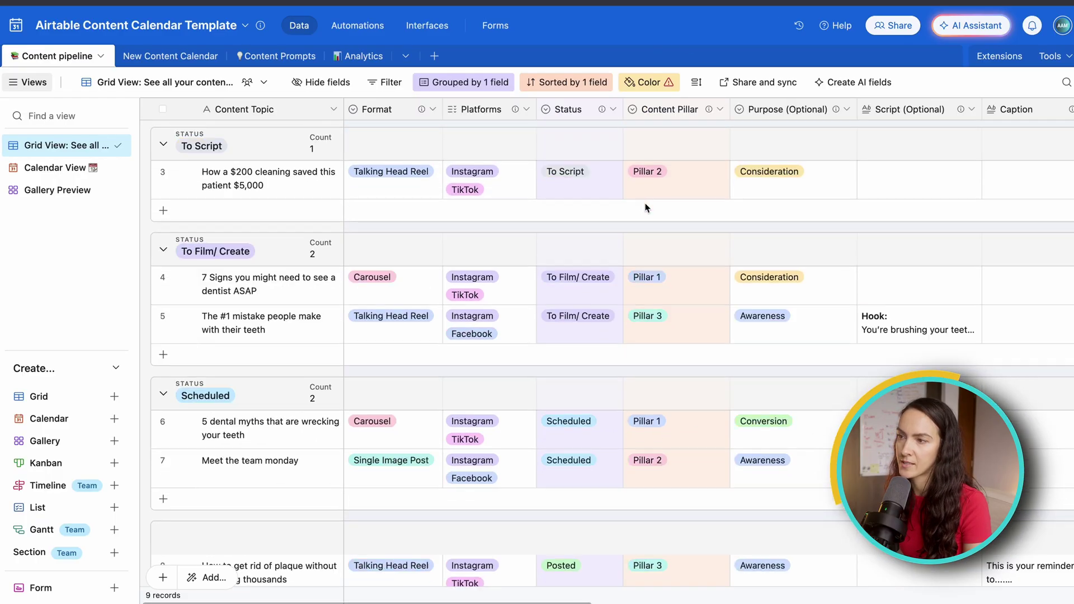
scroll(251, 291, up, 6)
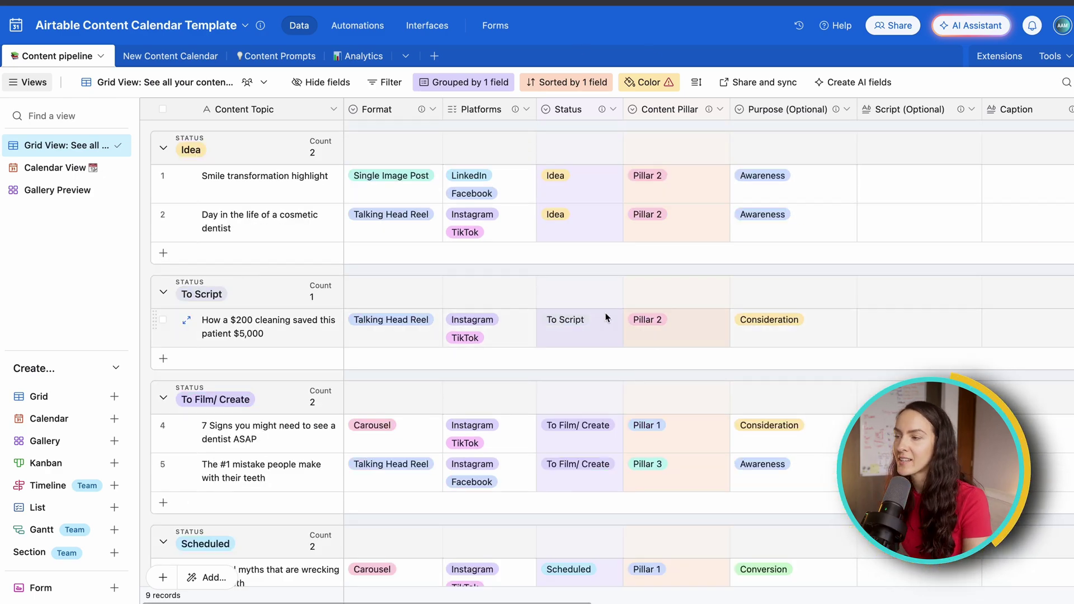
scroll(931, 173, down, 3)
scroll(722, 313, up, 3)
Step: In Calendar View, expand the November 6 post's full record, review it, and close it
click(45, 168)
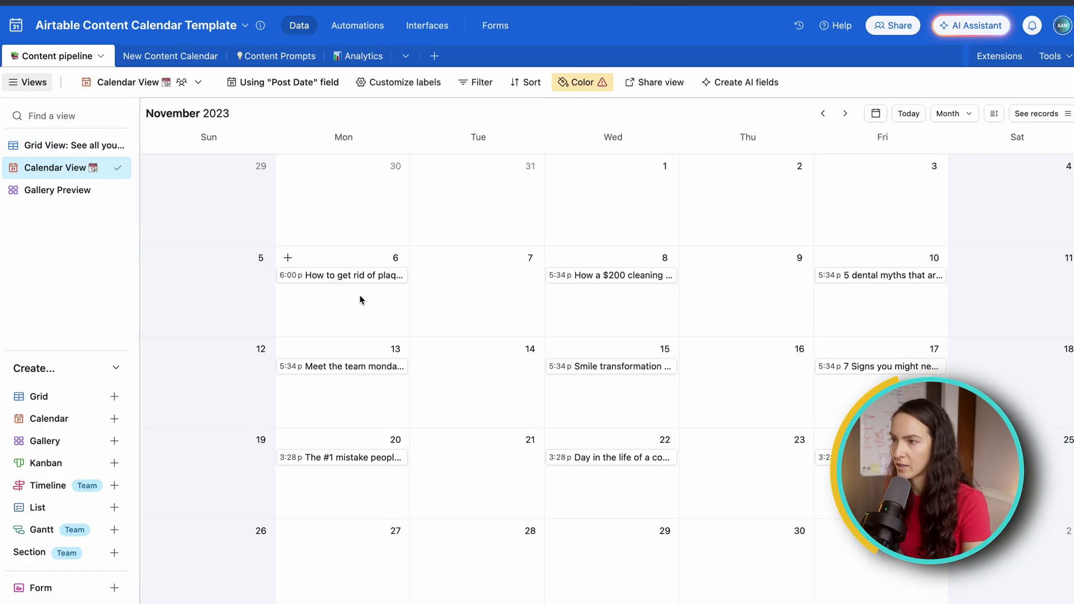
click(338, 275)
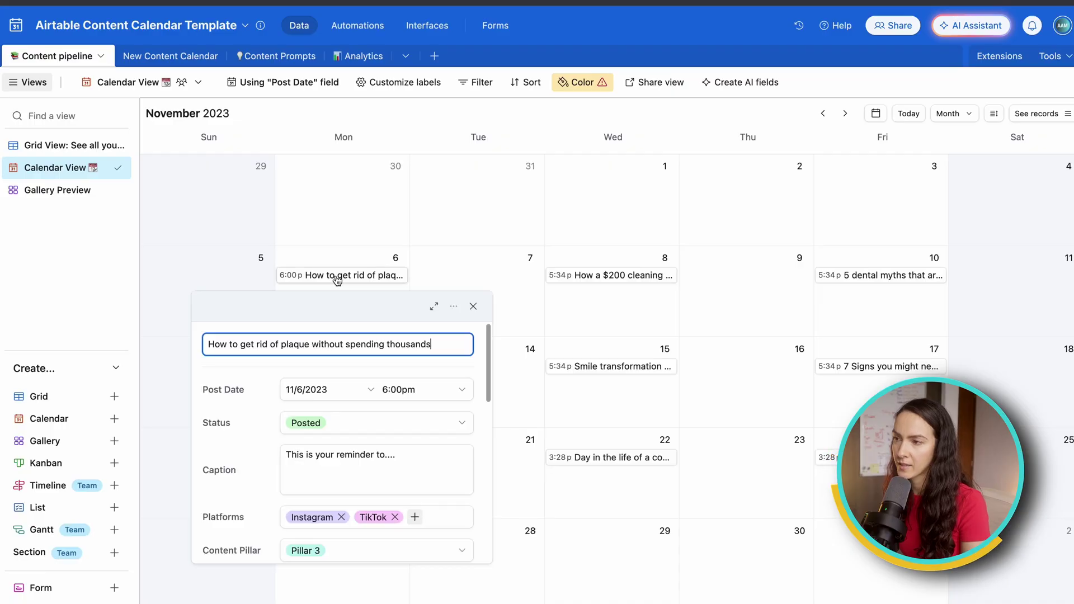
click(435, 310)
scroll(591, 346, down, 10)
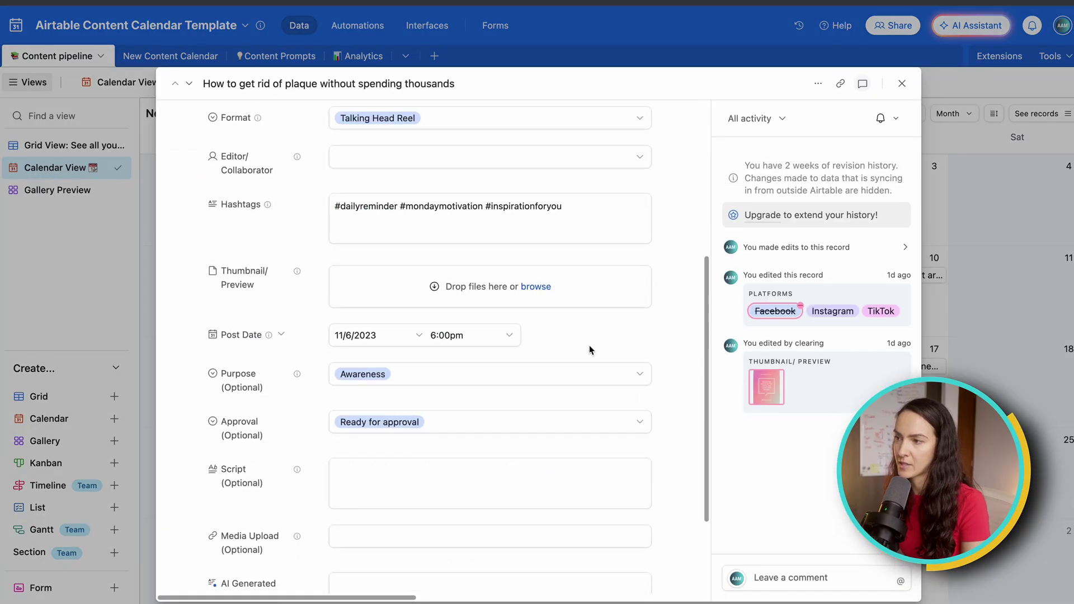
click(130, 298)
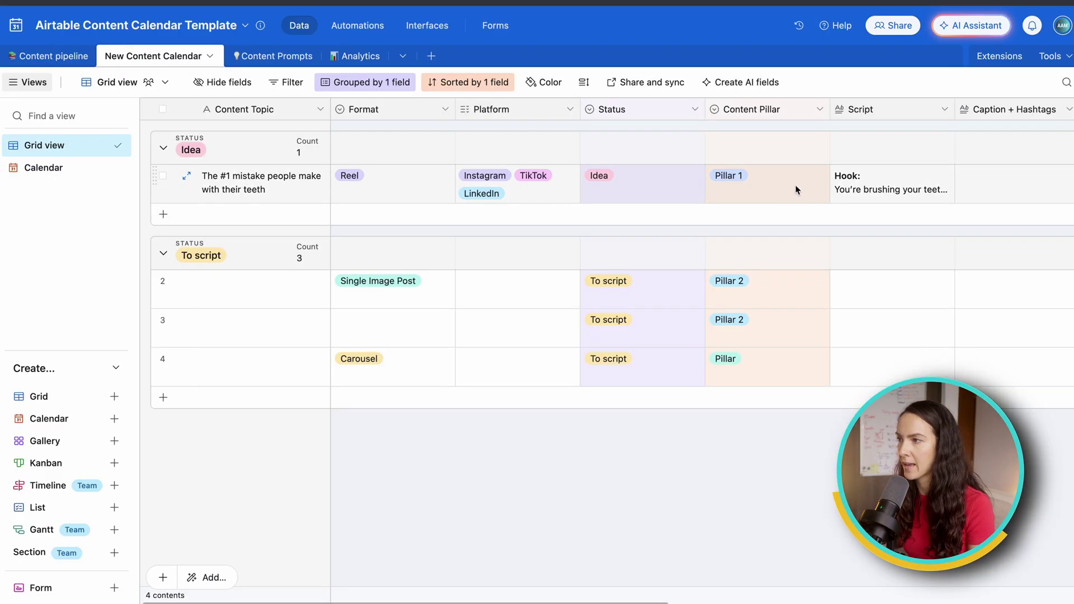
Step: Expand the first content record and read through its script
scroll(360, 178, right, 10)
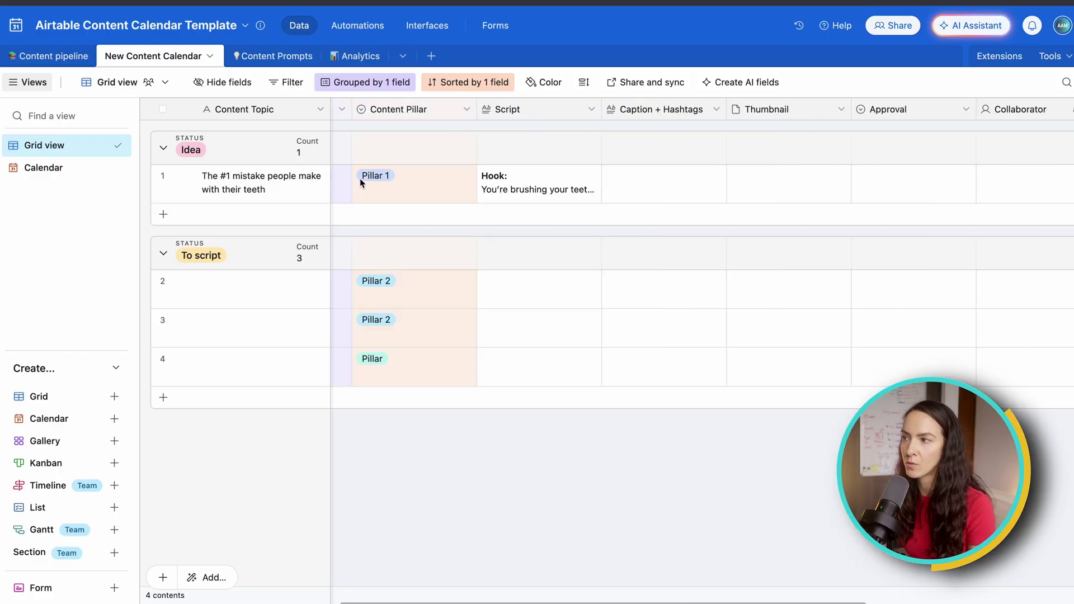
scroll(360, 178, left, 10)
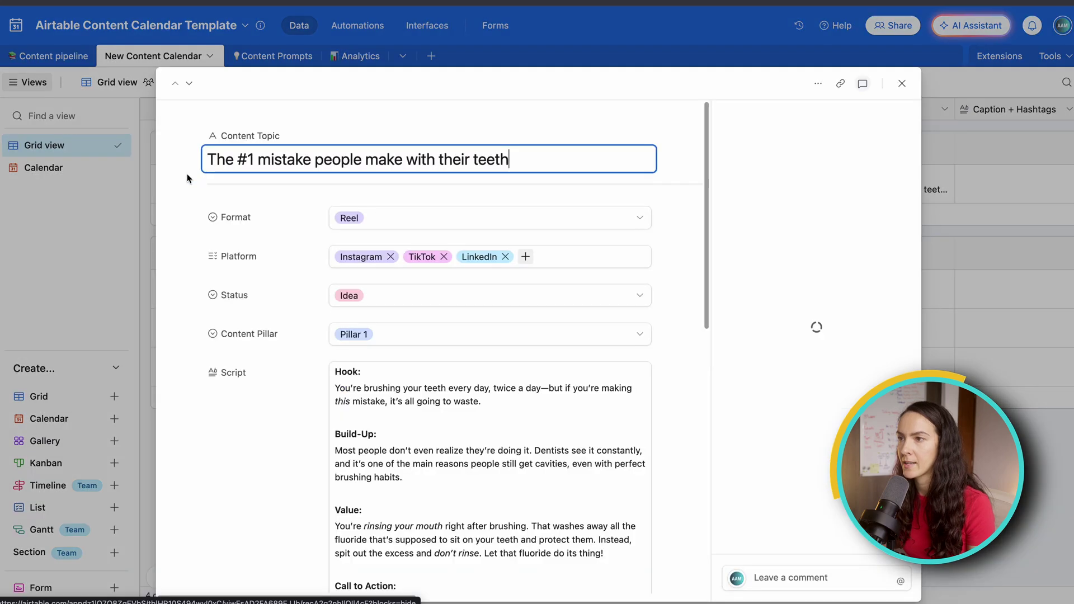
click(187, 178)
scroll(495, 237, down, 1)
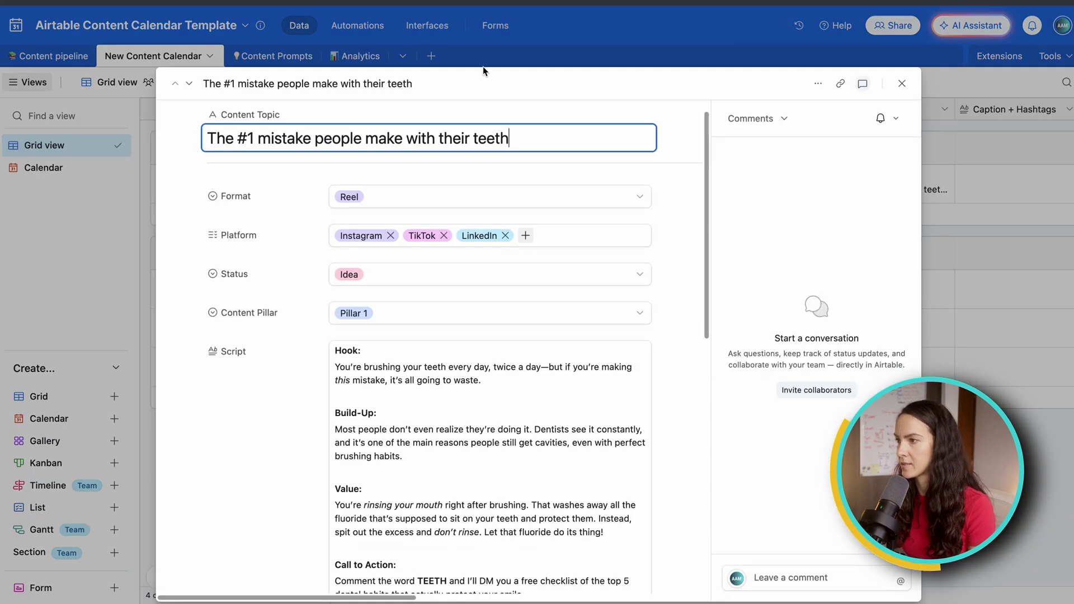
scroll(556, 429, down, 7)
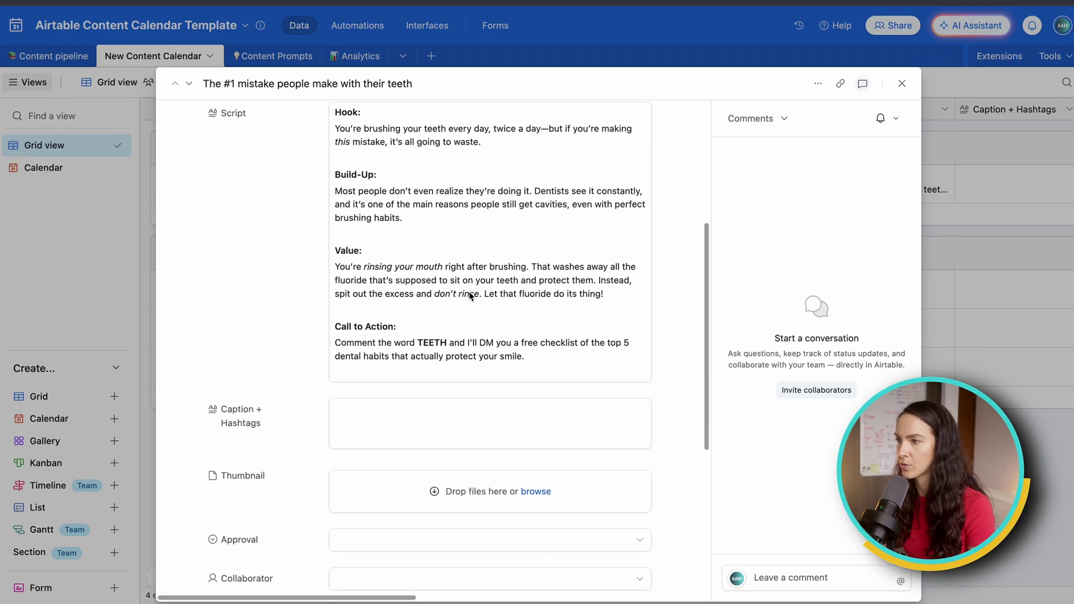
scroll(545, 258, up, 4)
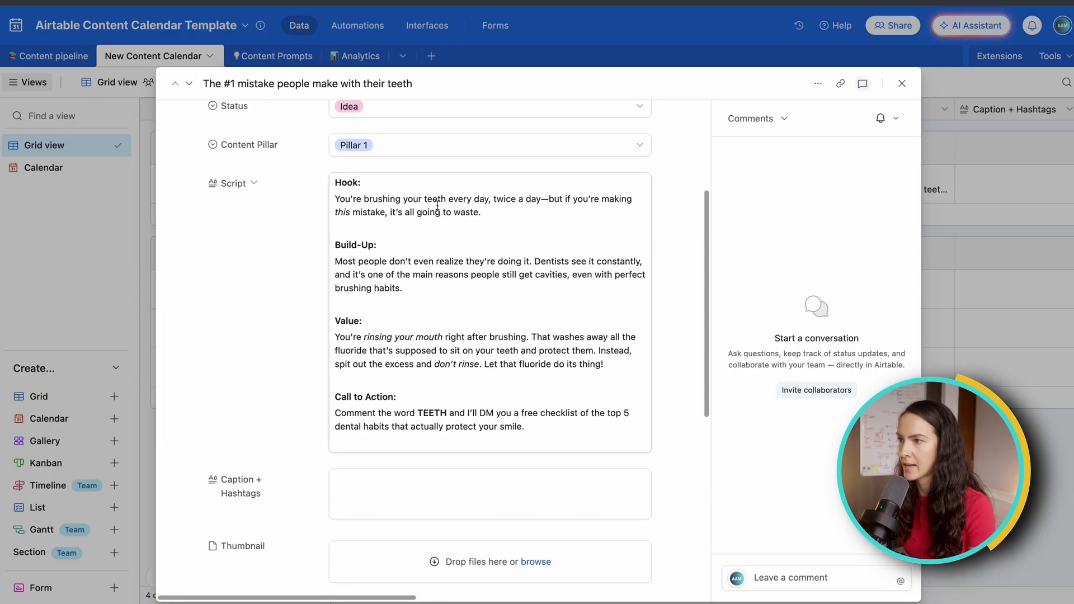
drag(438, 199, 508, 404)
click(508, 404)
Step: Check the empty Caption + Hashtags field and the AI-generated caption, then begin a comment
scroll(403, 268, down, 5)
click(403, 268)
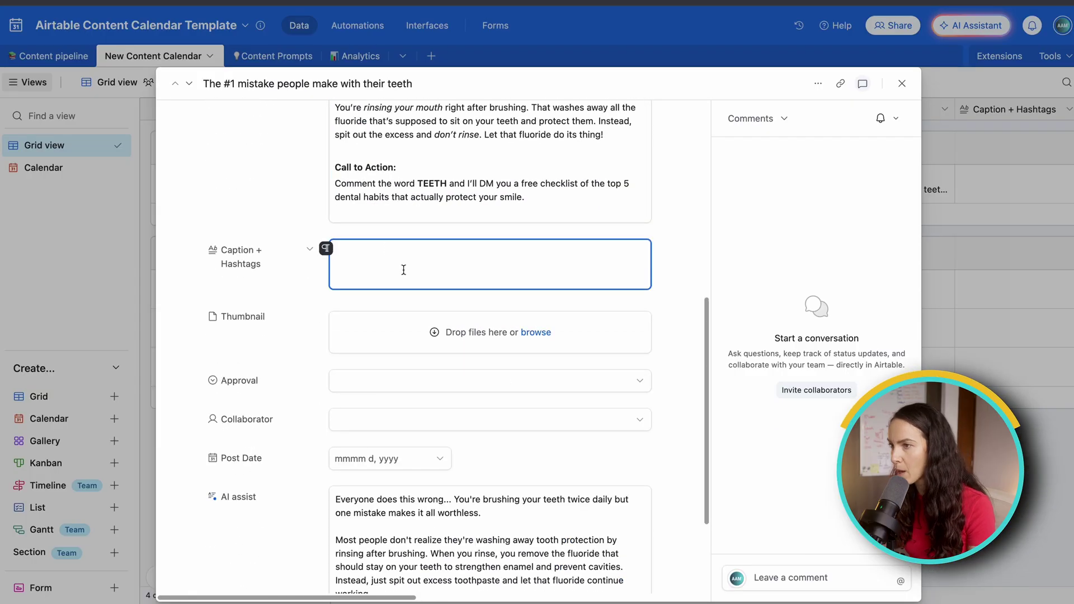
scroll(404, 272, down, 1)
scroll(431, 274, down, 2)
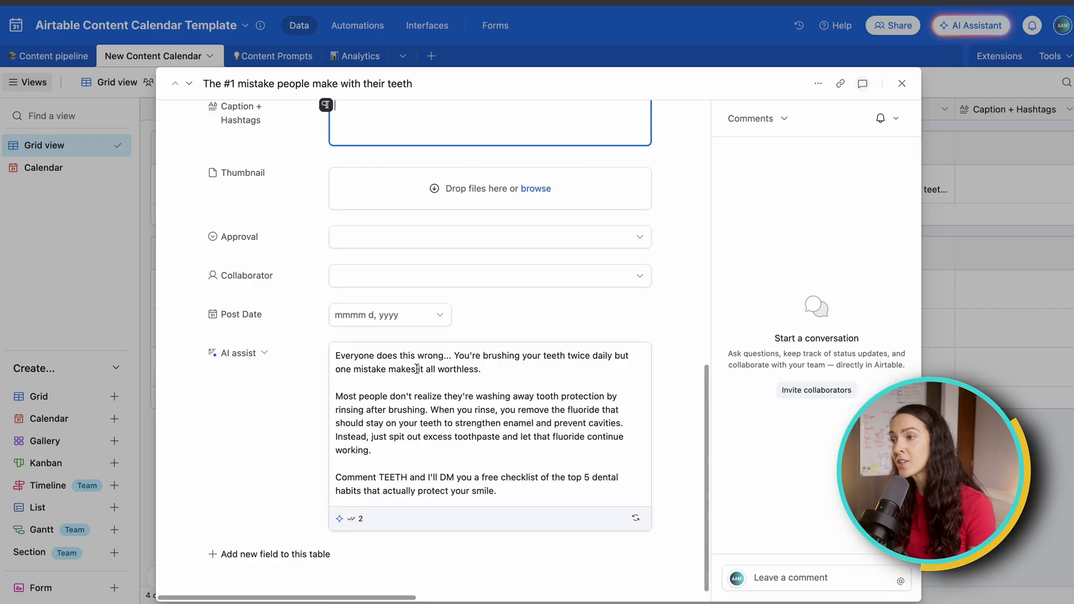
click(428, 480)
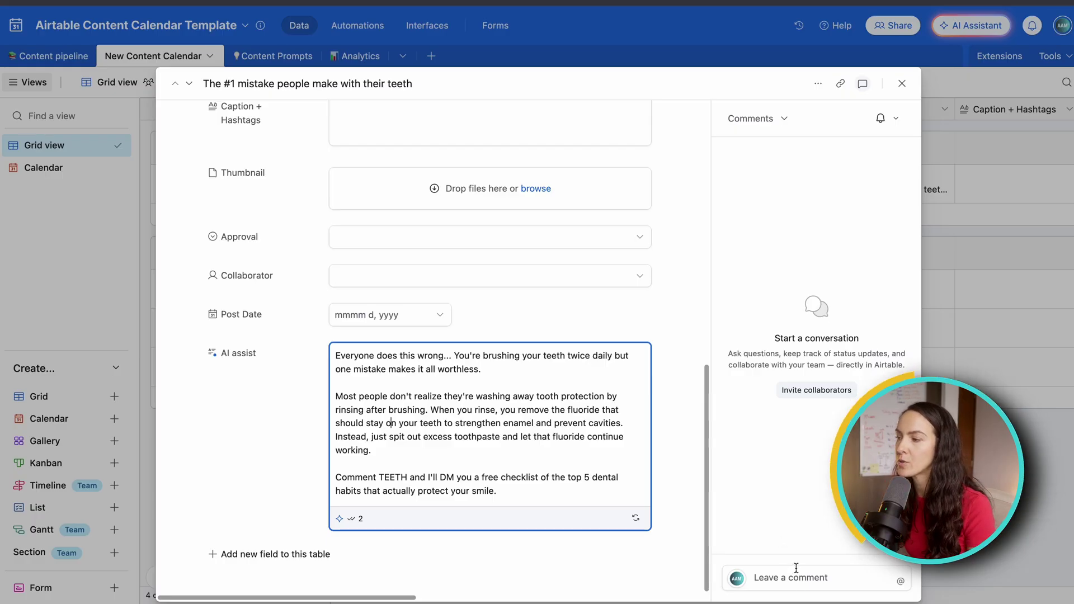
click(768, 580)
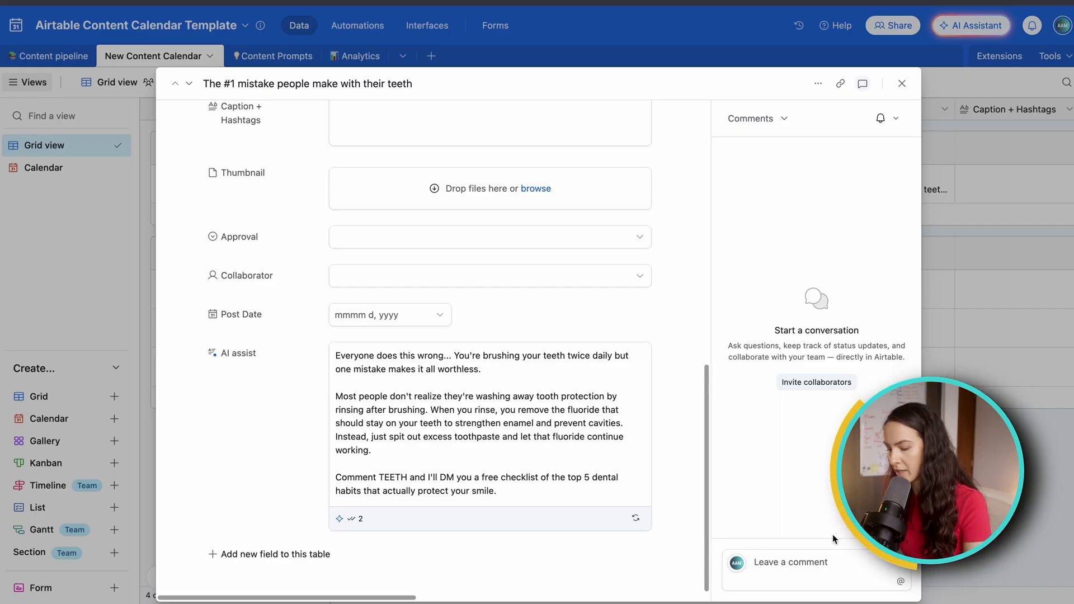
Step: Draft a comment that @-mentions a collaborator and asks for a 'revision'
text(@)
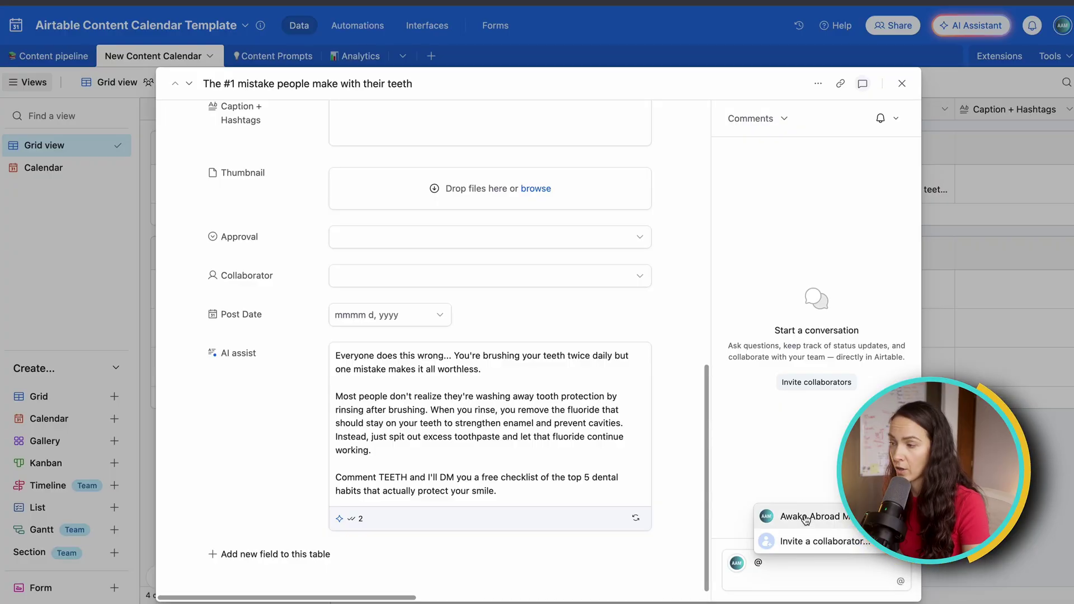
click(803, 517)
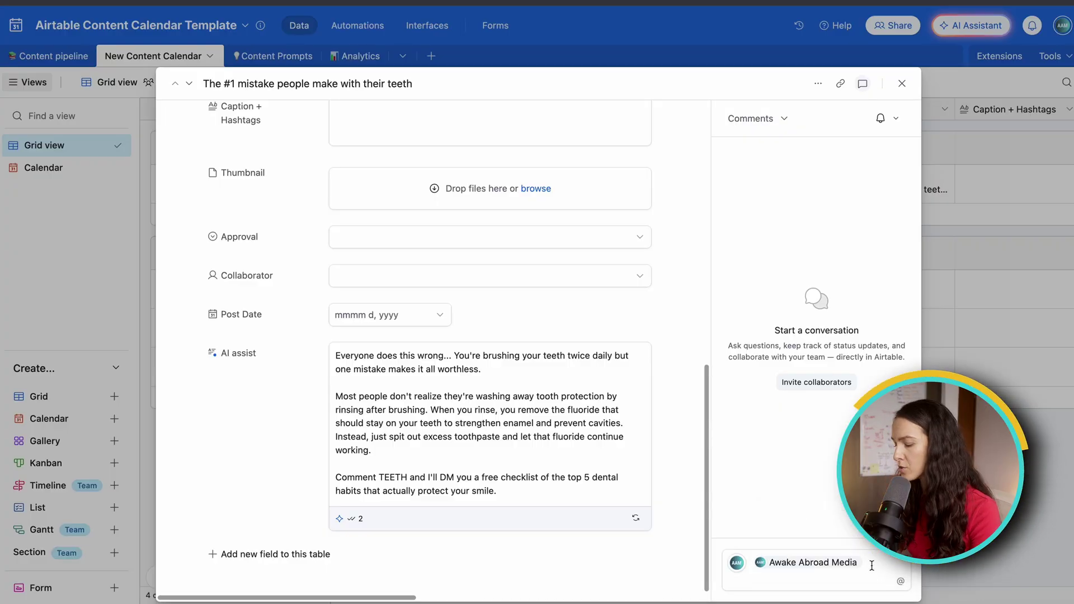
text(revision)
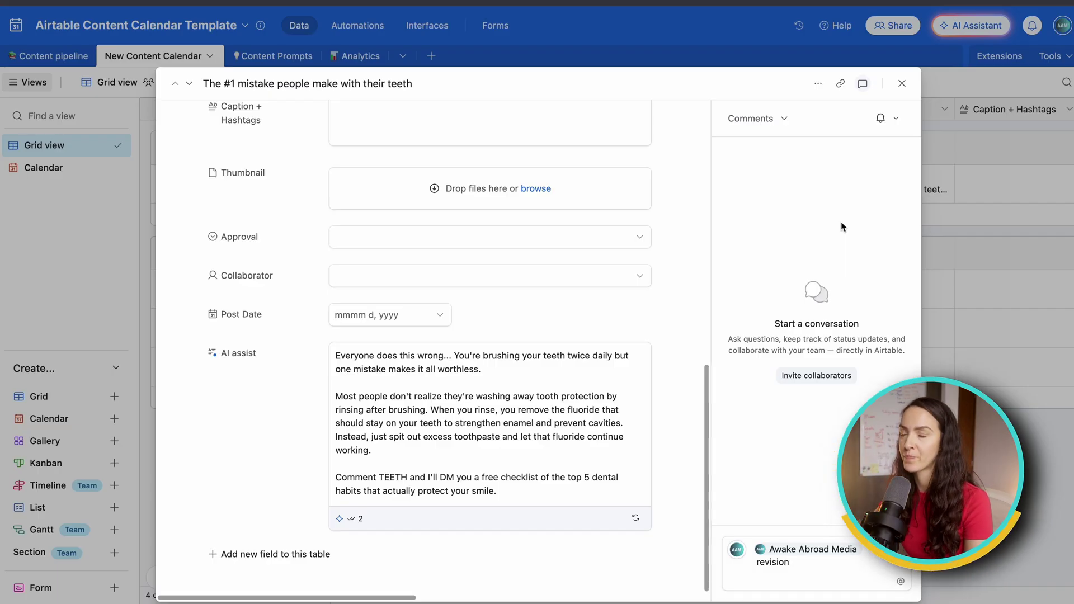
Step: Switch the record's feed from Comments to All activity
scroll(841, 222, up, 10)
click(786, 119)
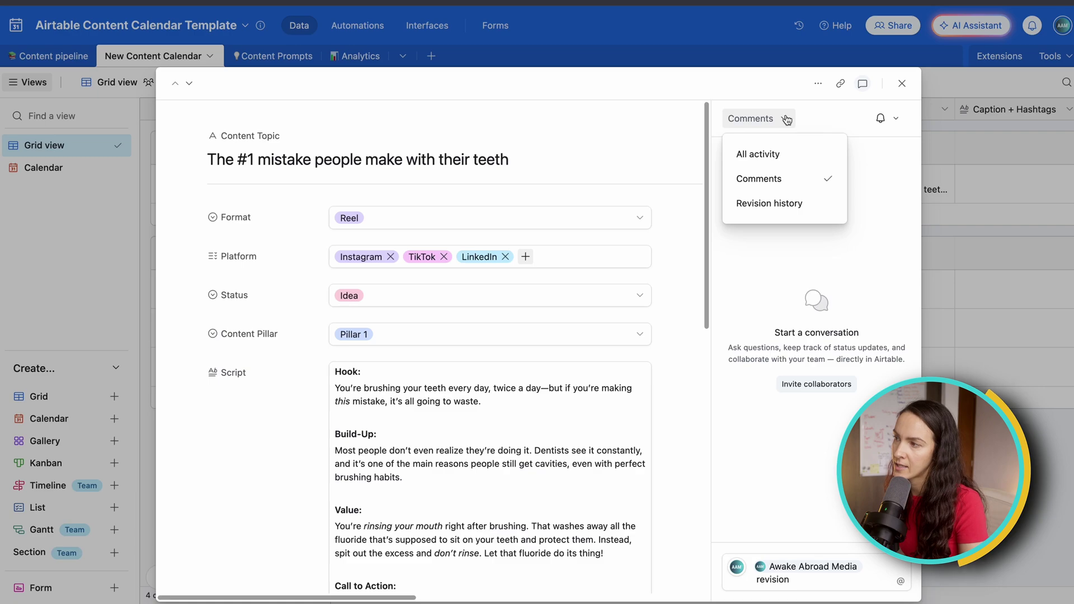
click(764, 155)
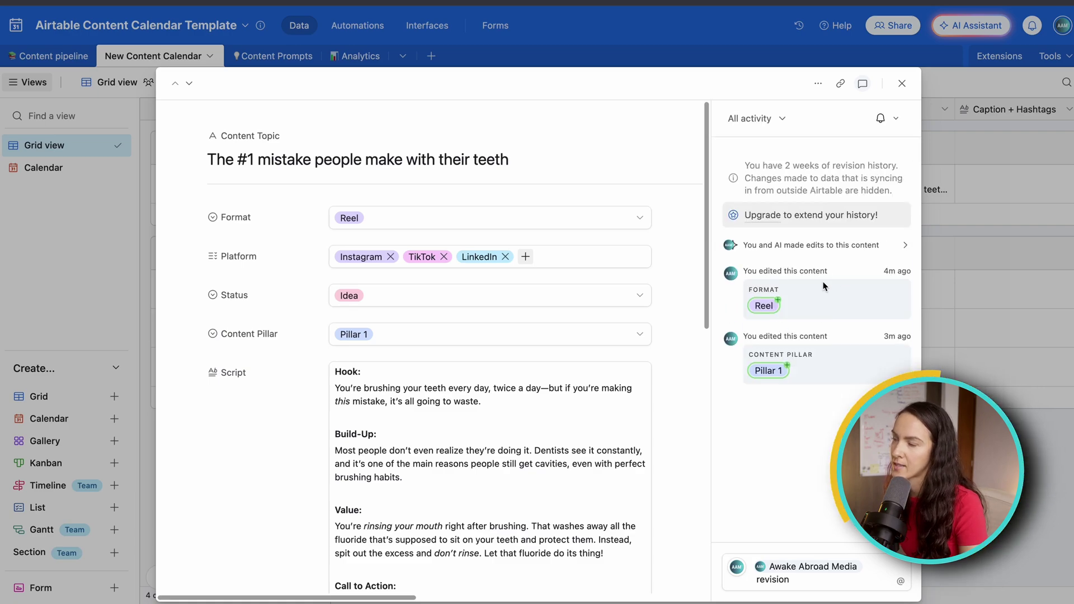